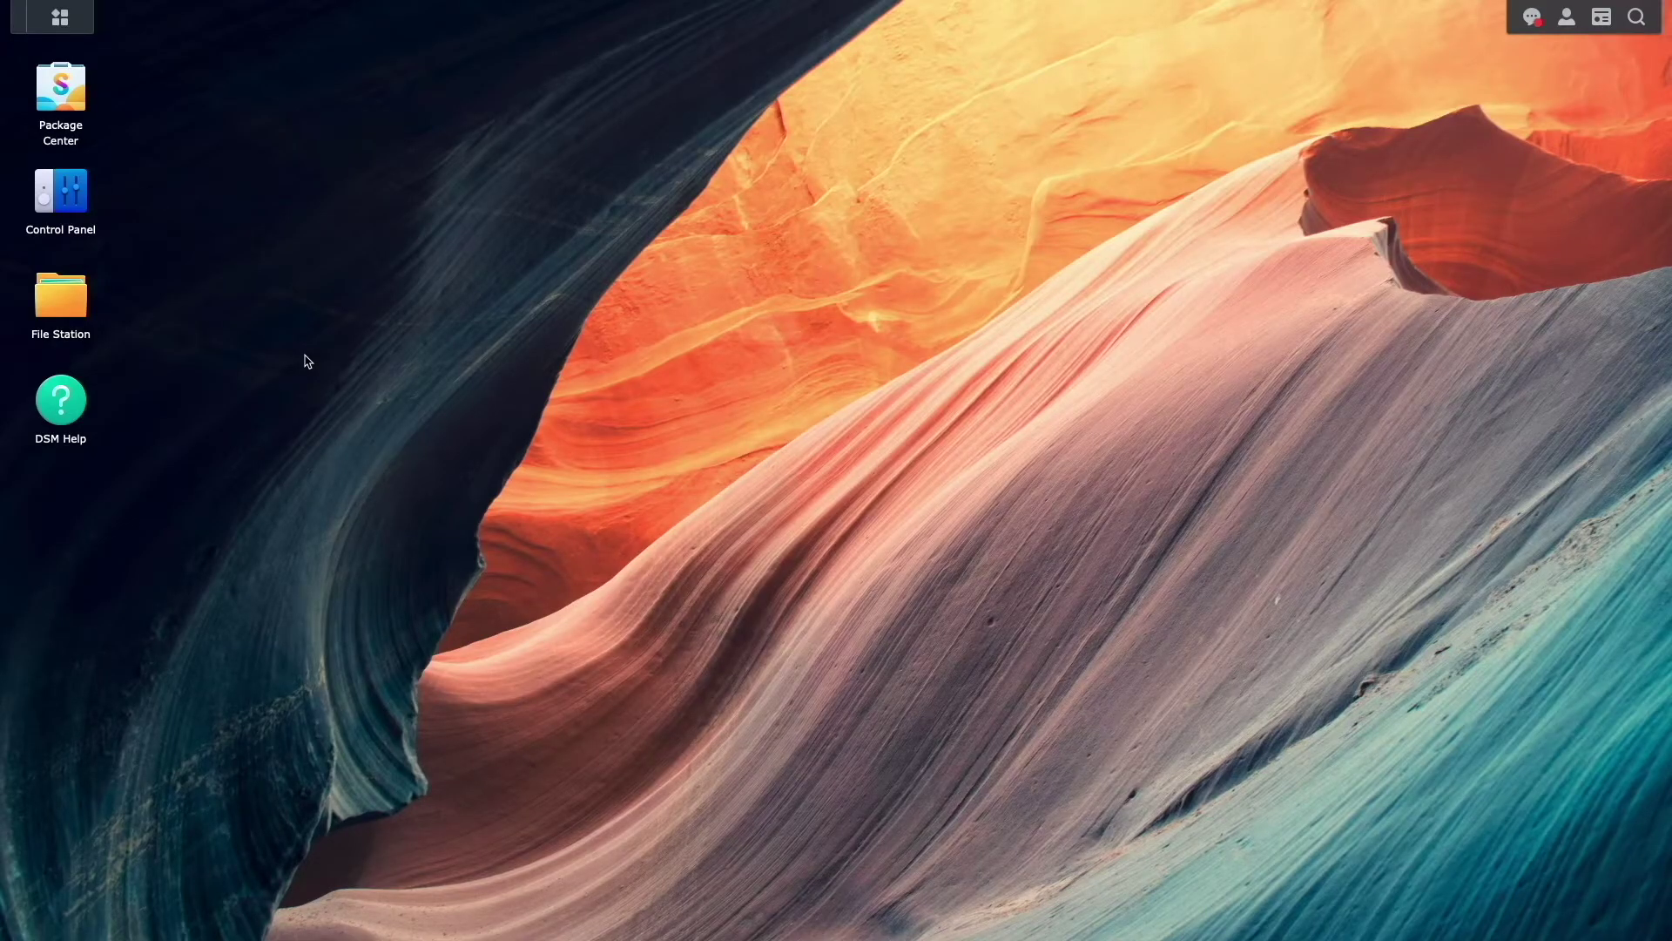
- Search Package Center for 'container', install Container Manager, and close Package Center
{"action": "left_click", "coordinate": [79, 114]}
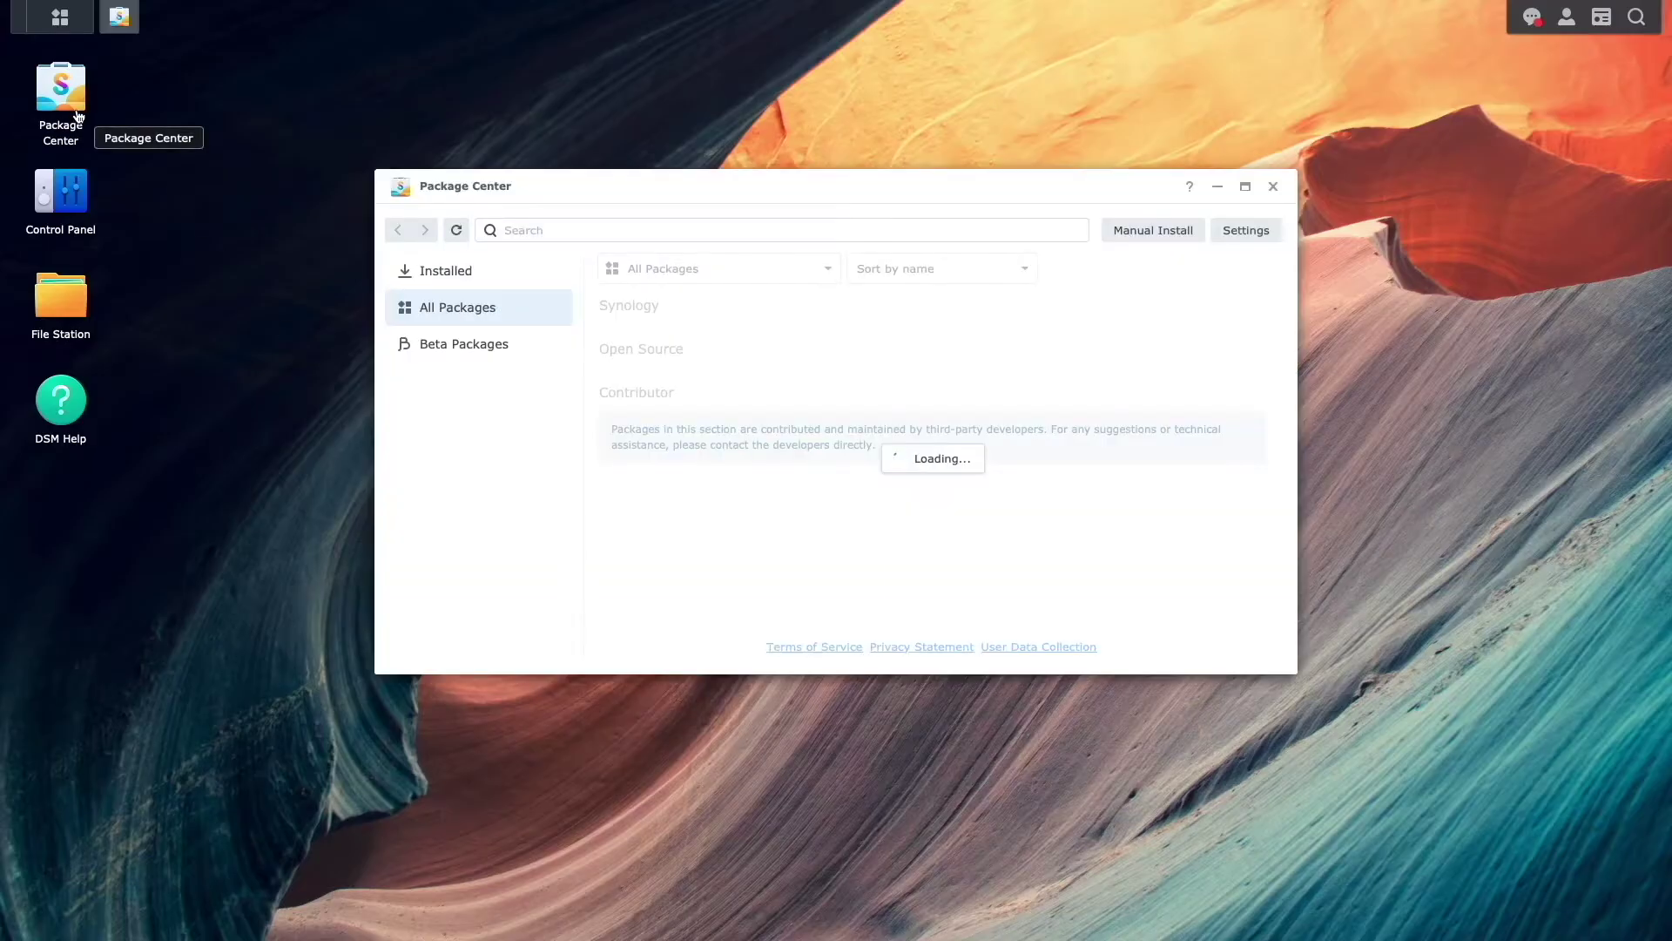
{"action": "left_click", "coordinate": [528, 232]}
{"action": "type", "text": "container"}
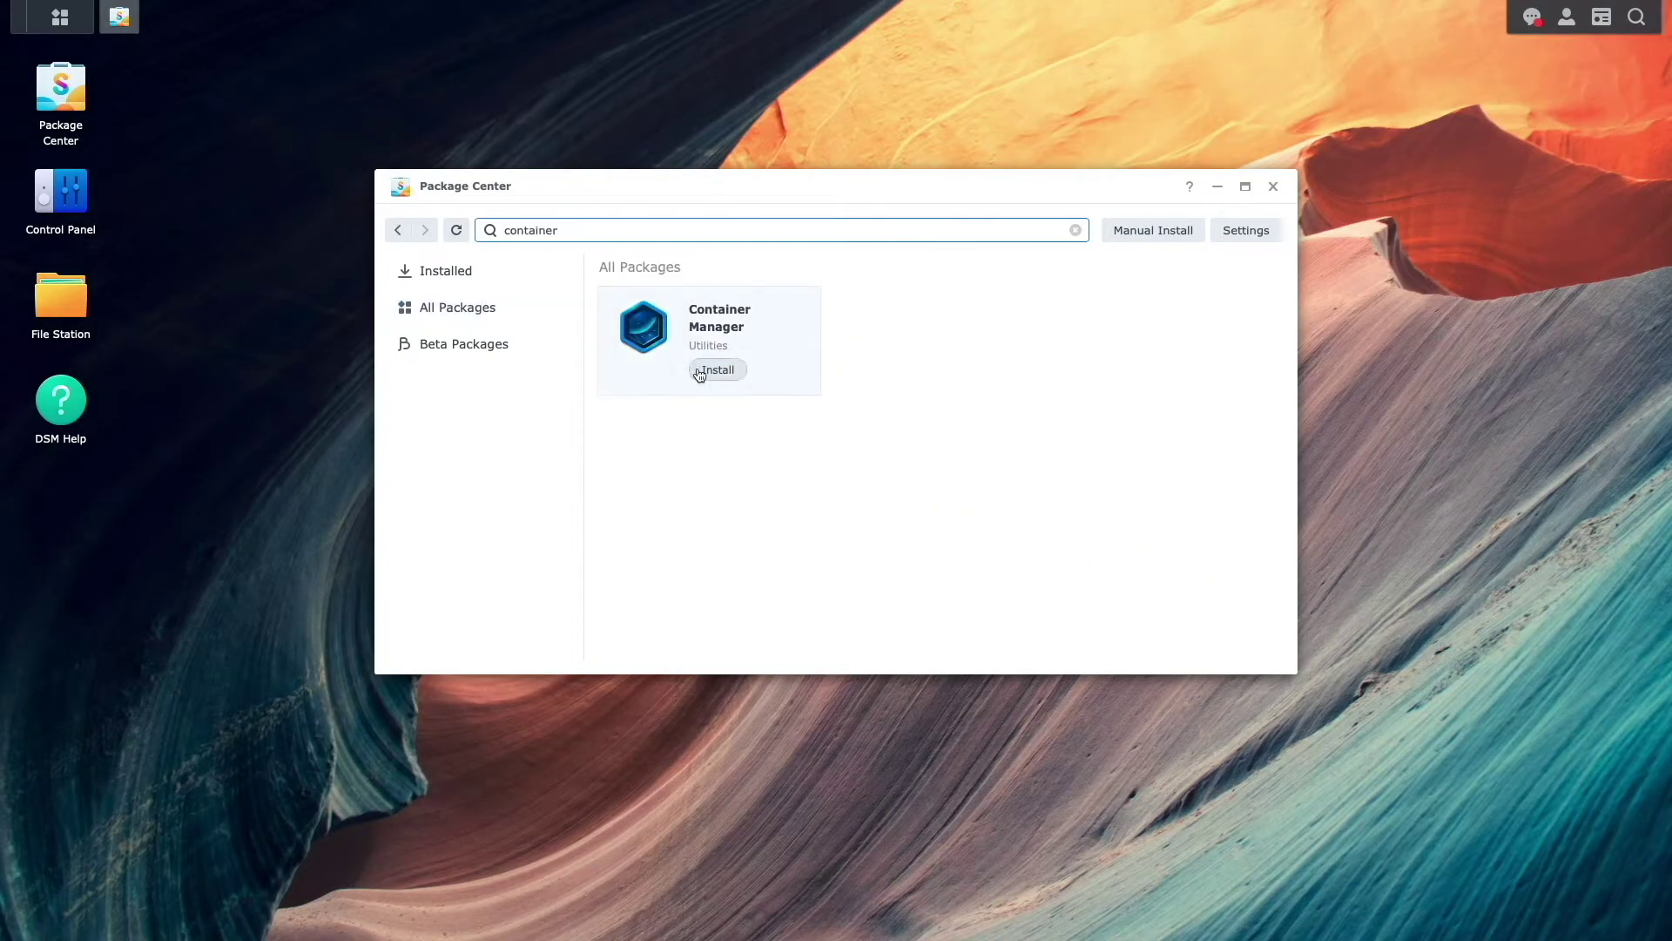
{"action": "left_click", "coordinate": [699, 369]}
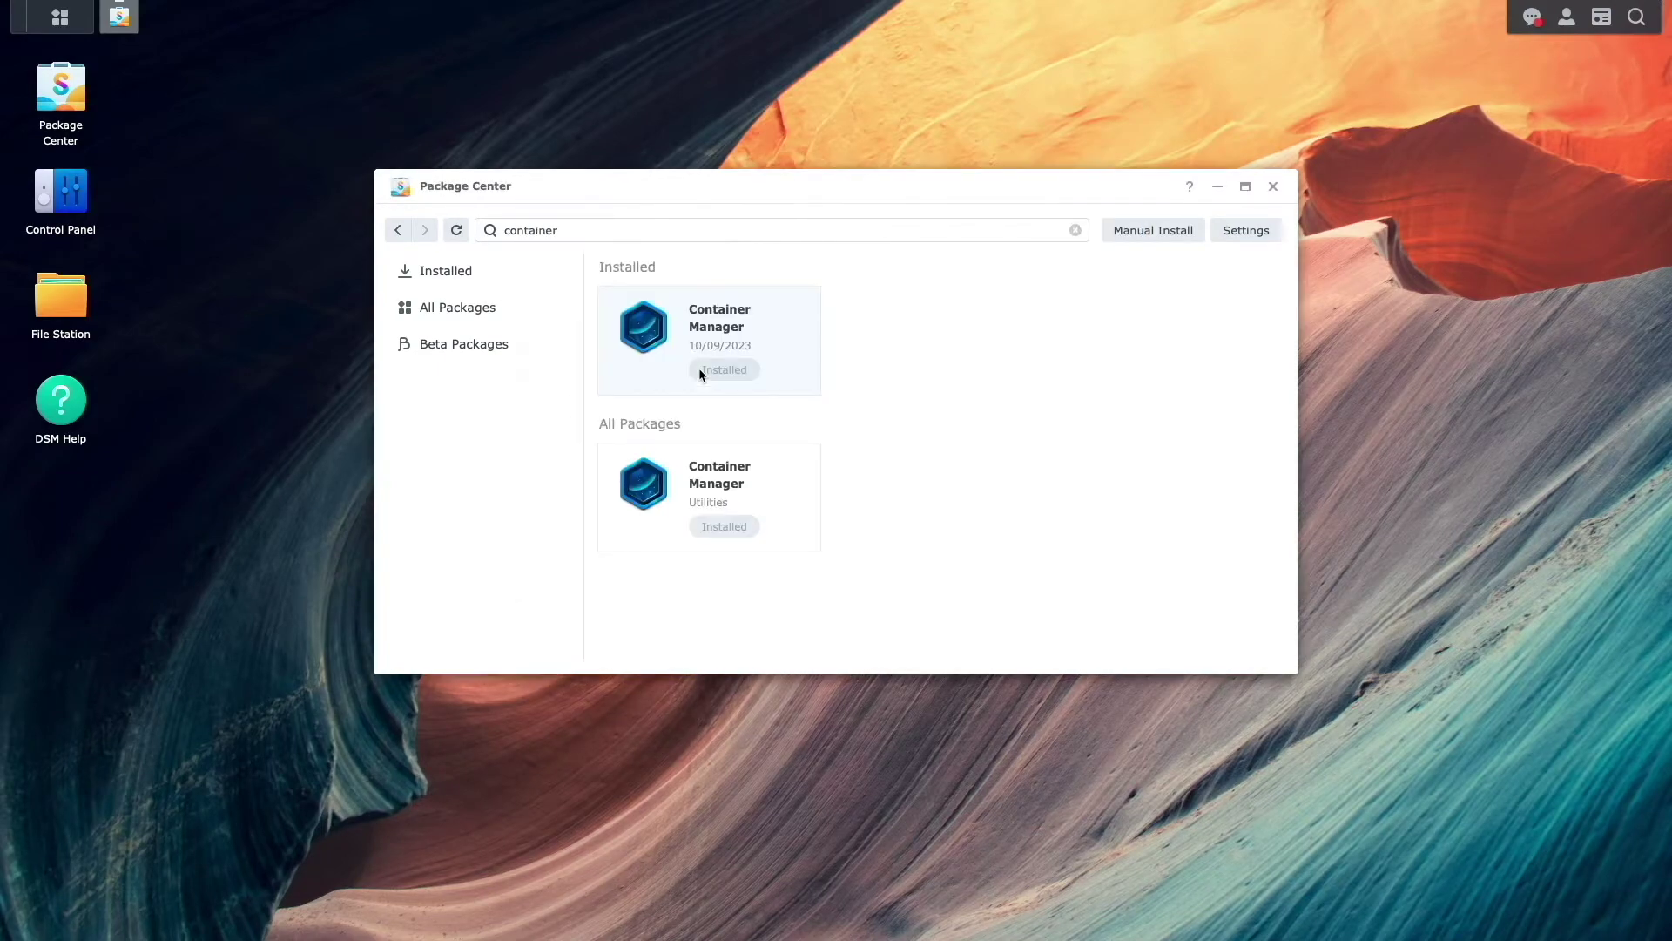
{"action": "left_click", "coordinate": [1273, 186]}
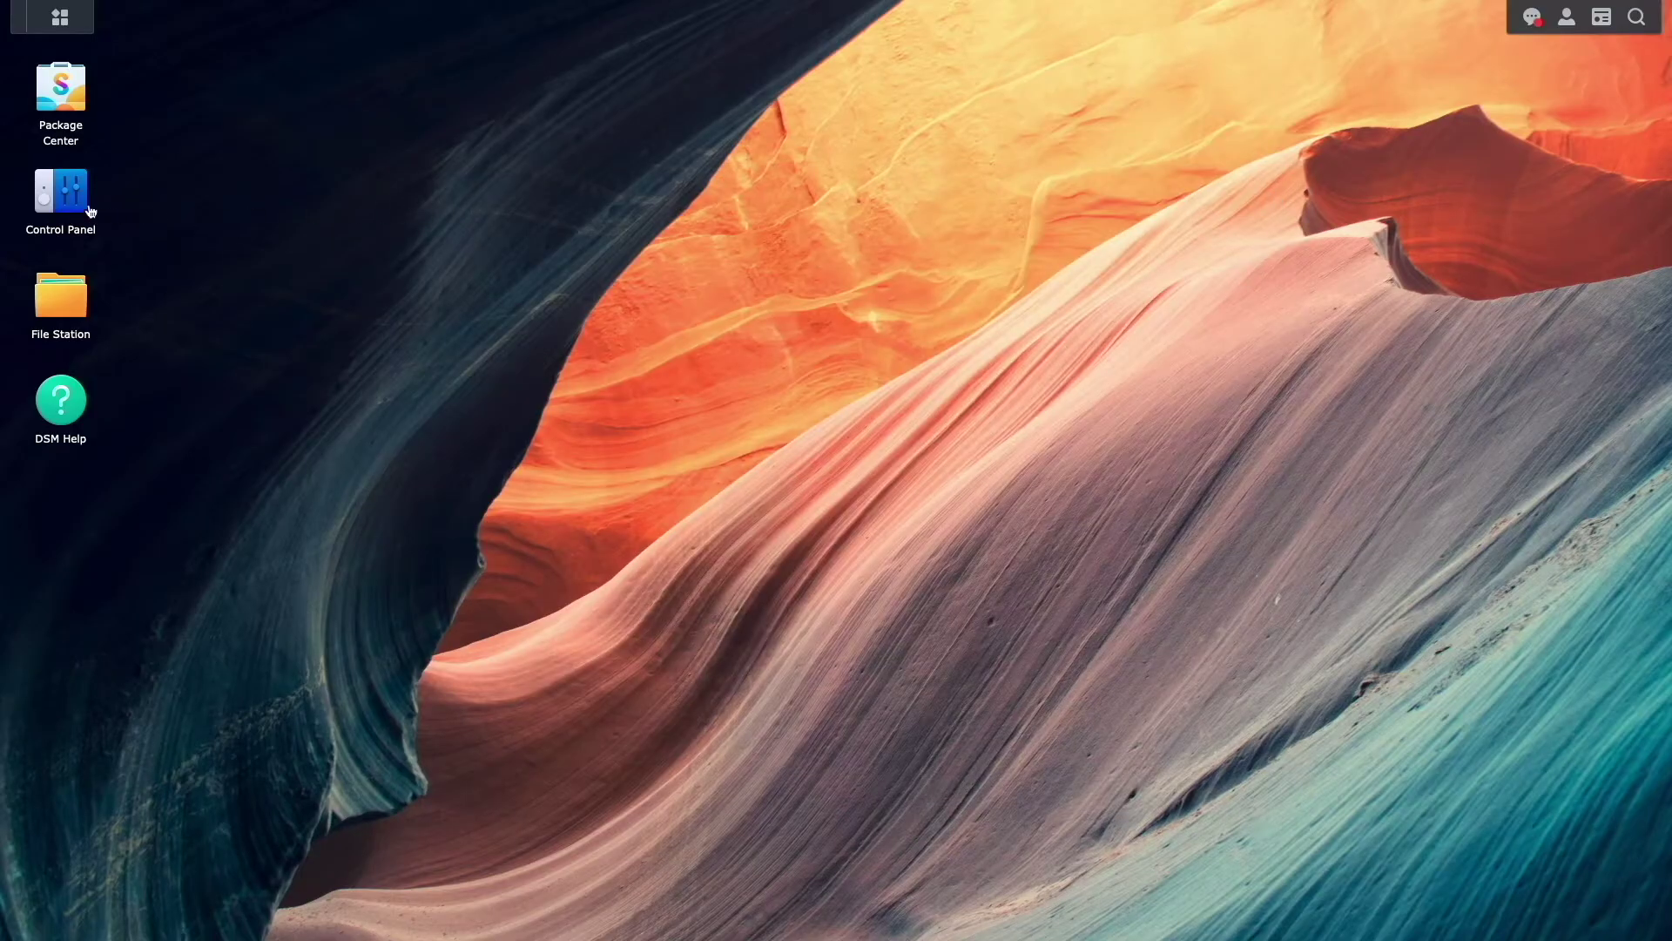
- Enable the SSH service on port 22 under Control Panel's Terminal & SNMP and apply it
{"action": "left_click", "coordinate": [73, 209]}
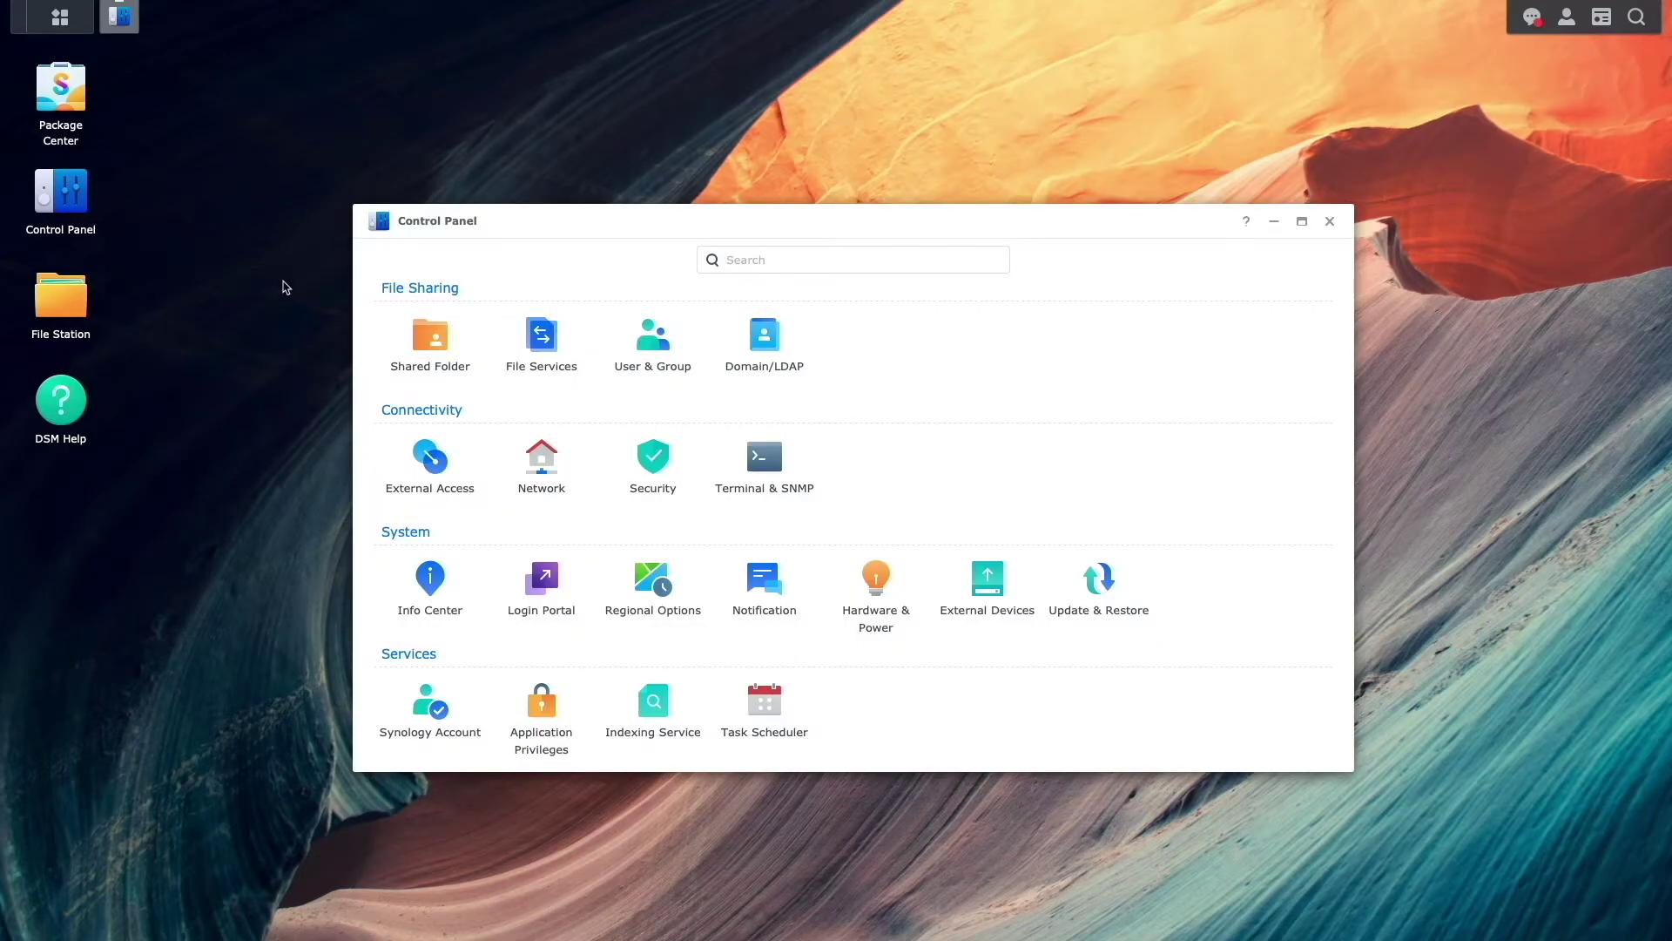
{"action": "left_click", "coordinate": [734, 451]}
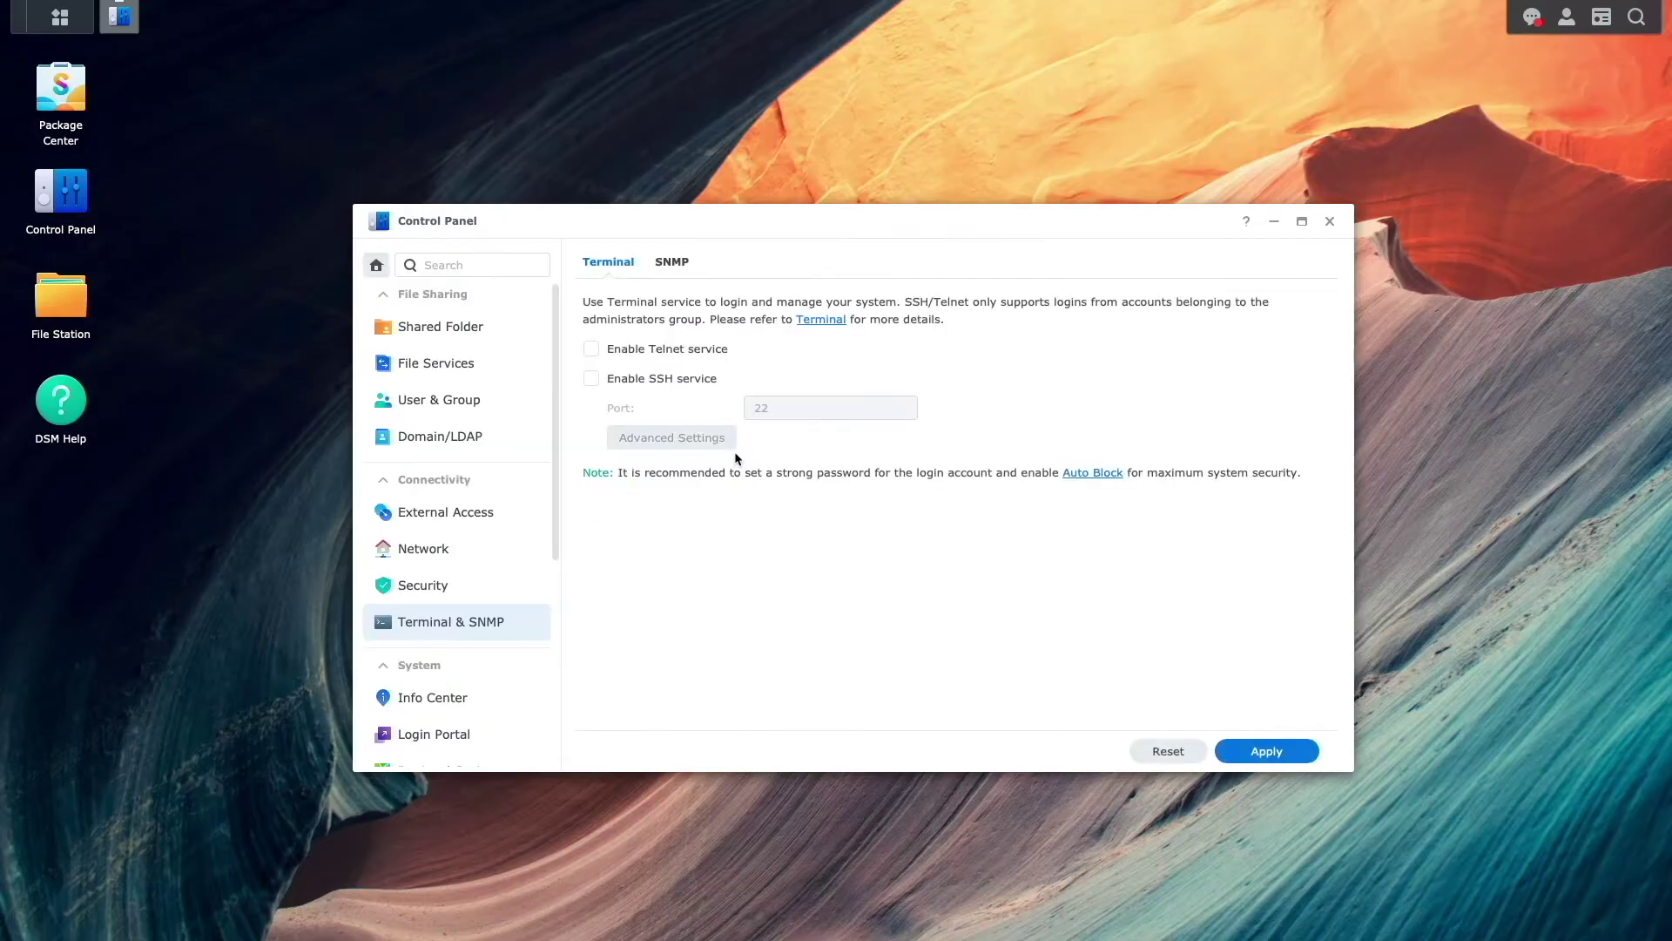
{"action": "left_click", "coordinate": [670, 381]}
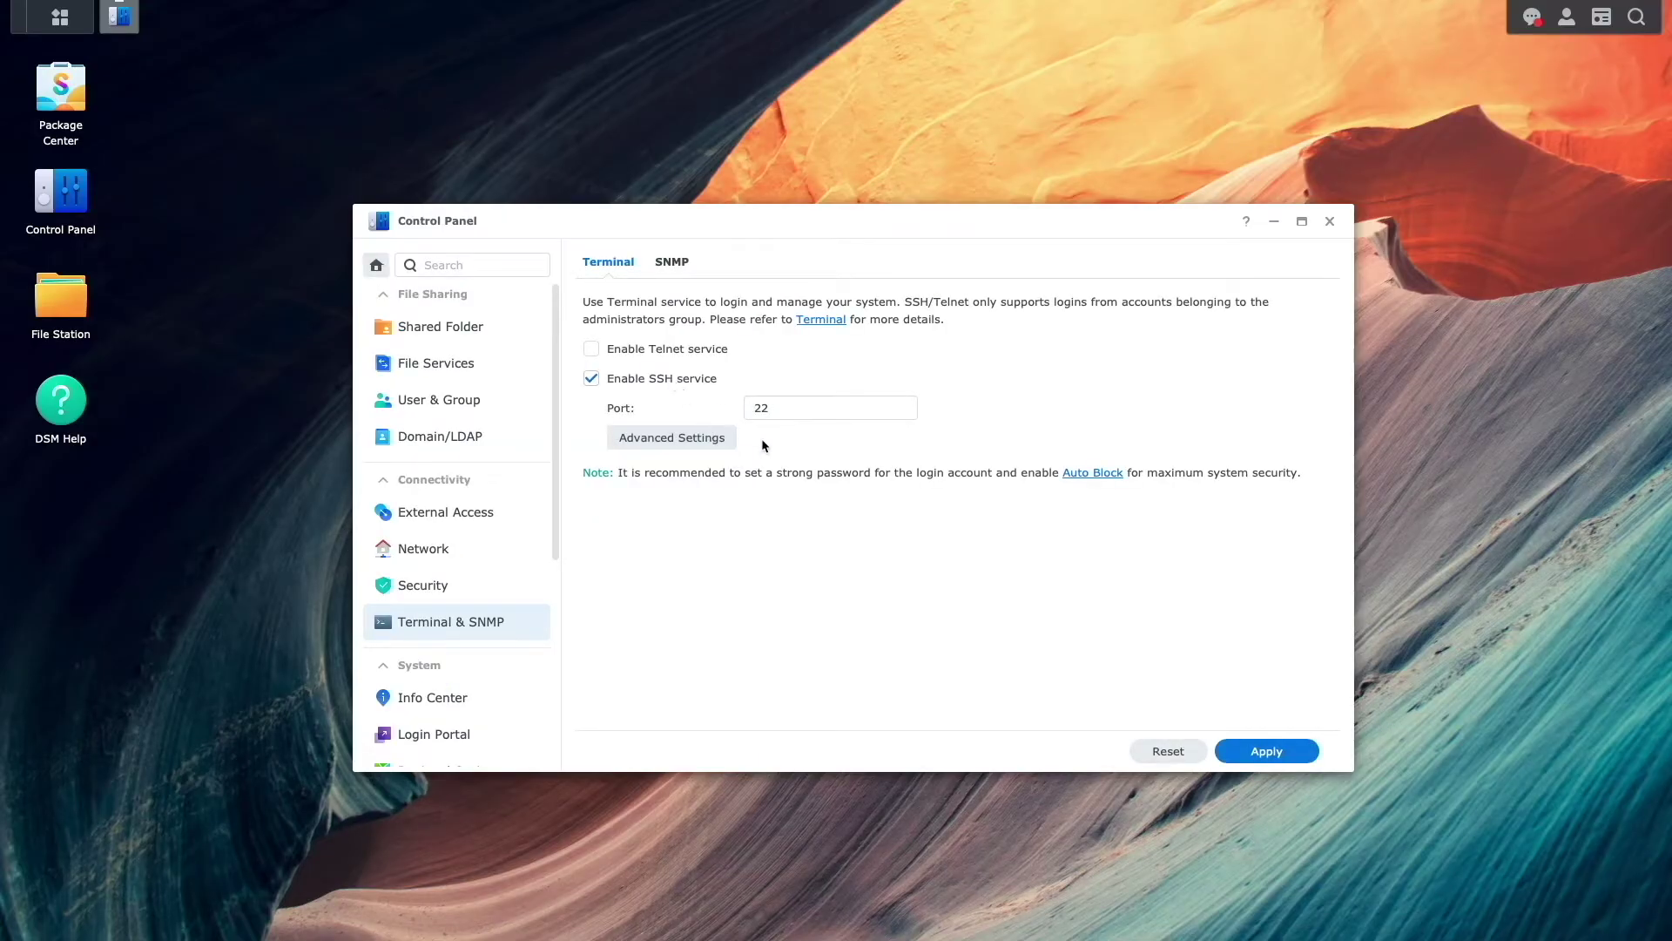
{"action": "left_click", "coordinate": [1266, 750]}
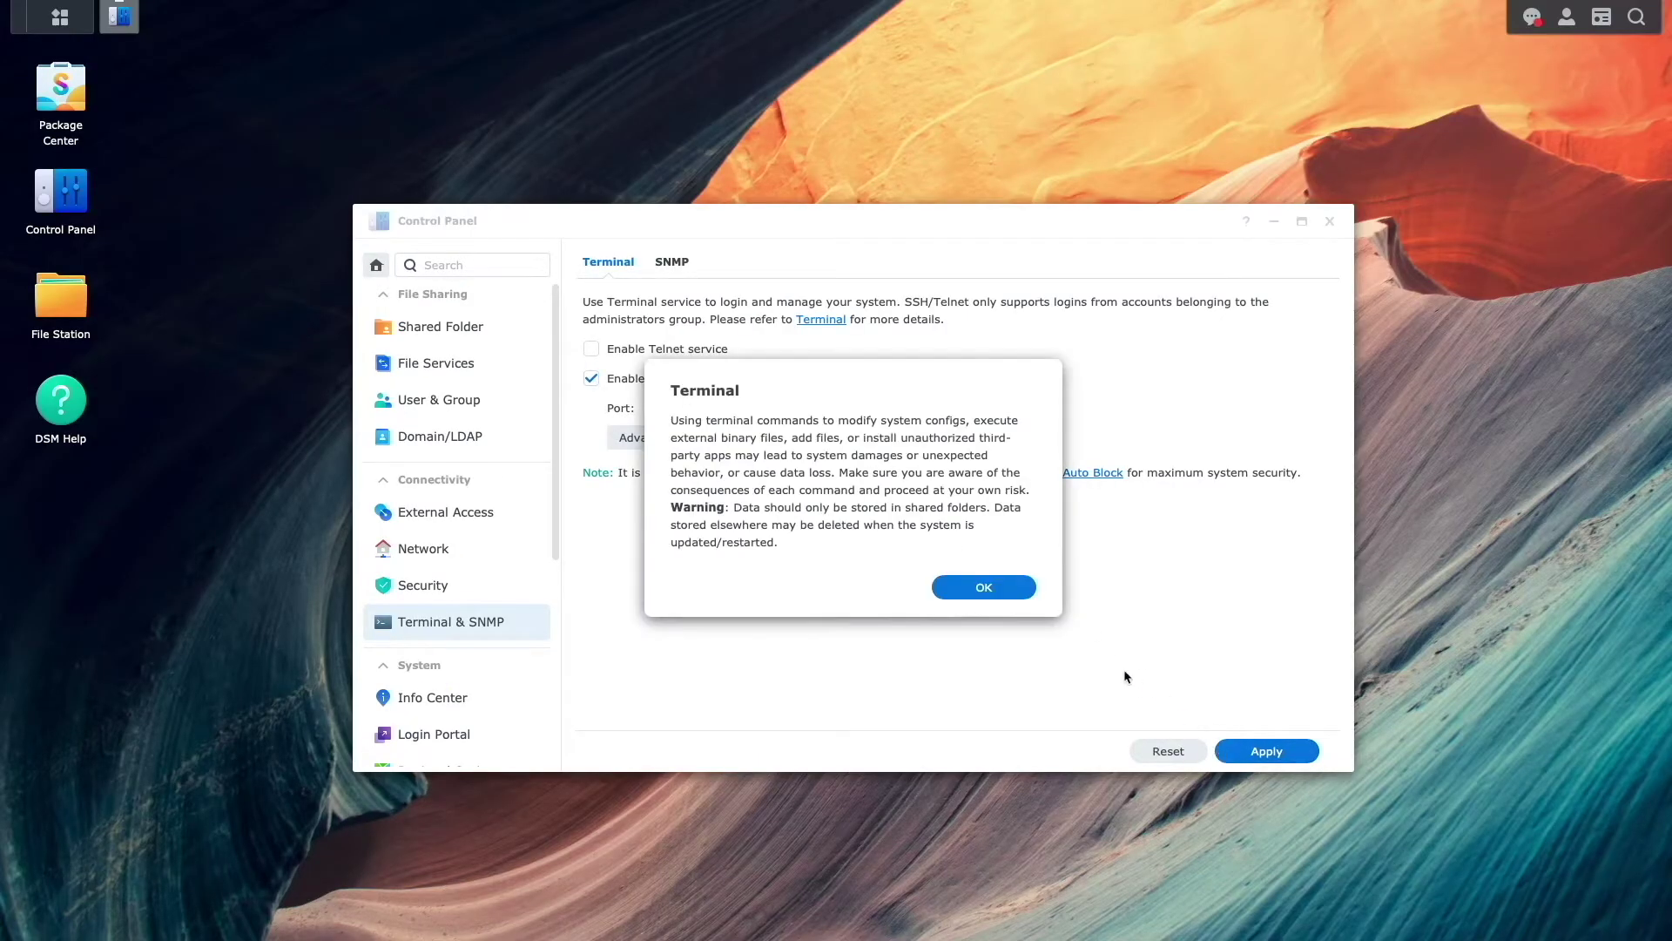
{"action": "left_click", "coordinate": [1026, 598]}
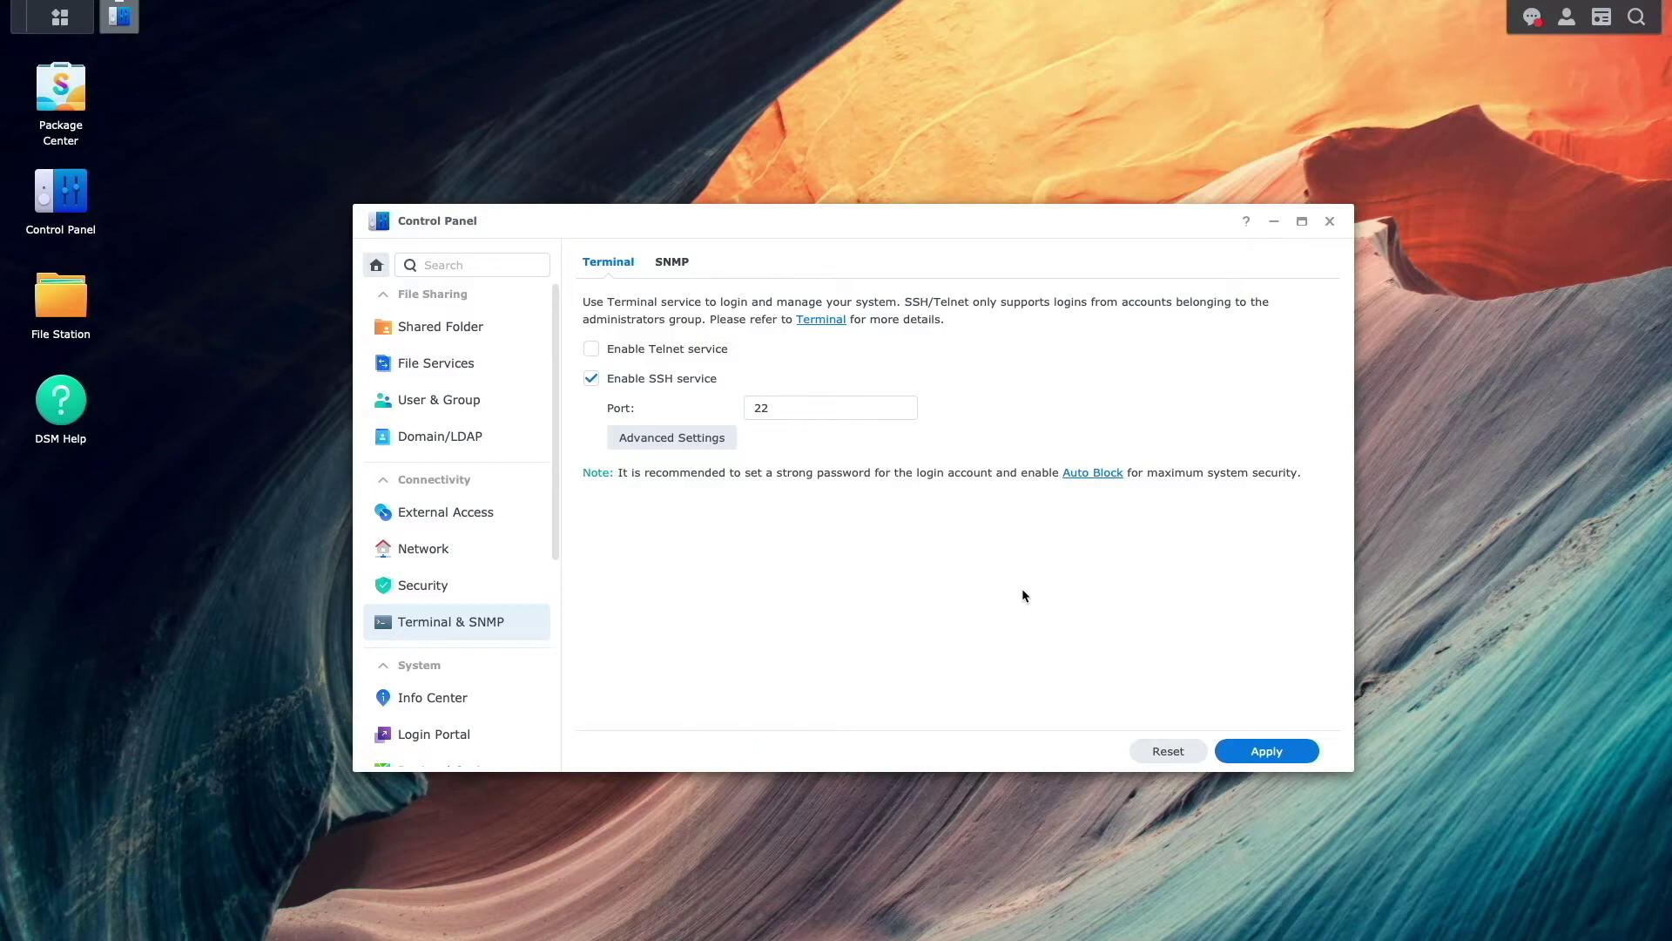
- Add a Synology-provider DDNS entry 'wg-digitalaloha' on synology.me, test it Normal, and save
{"action": "left_click", "coordinate": [512, 516]}
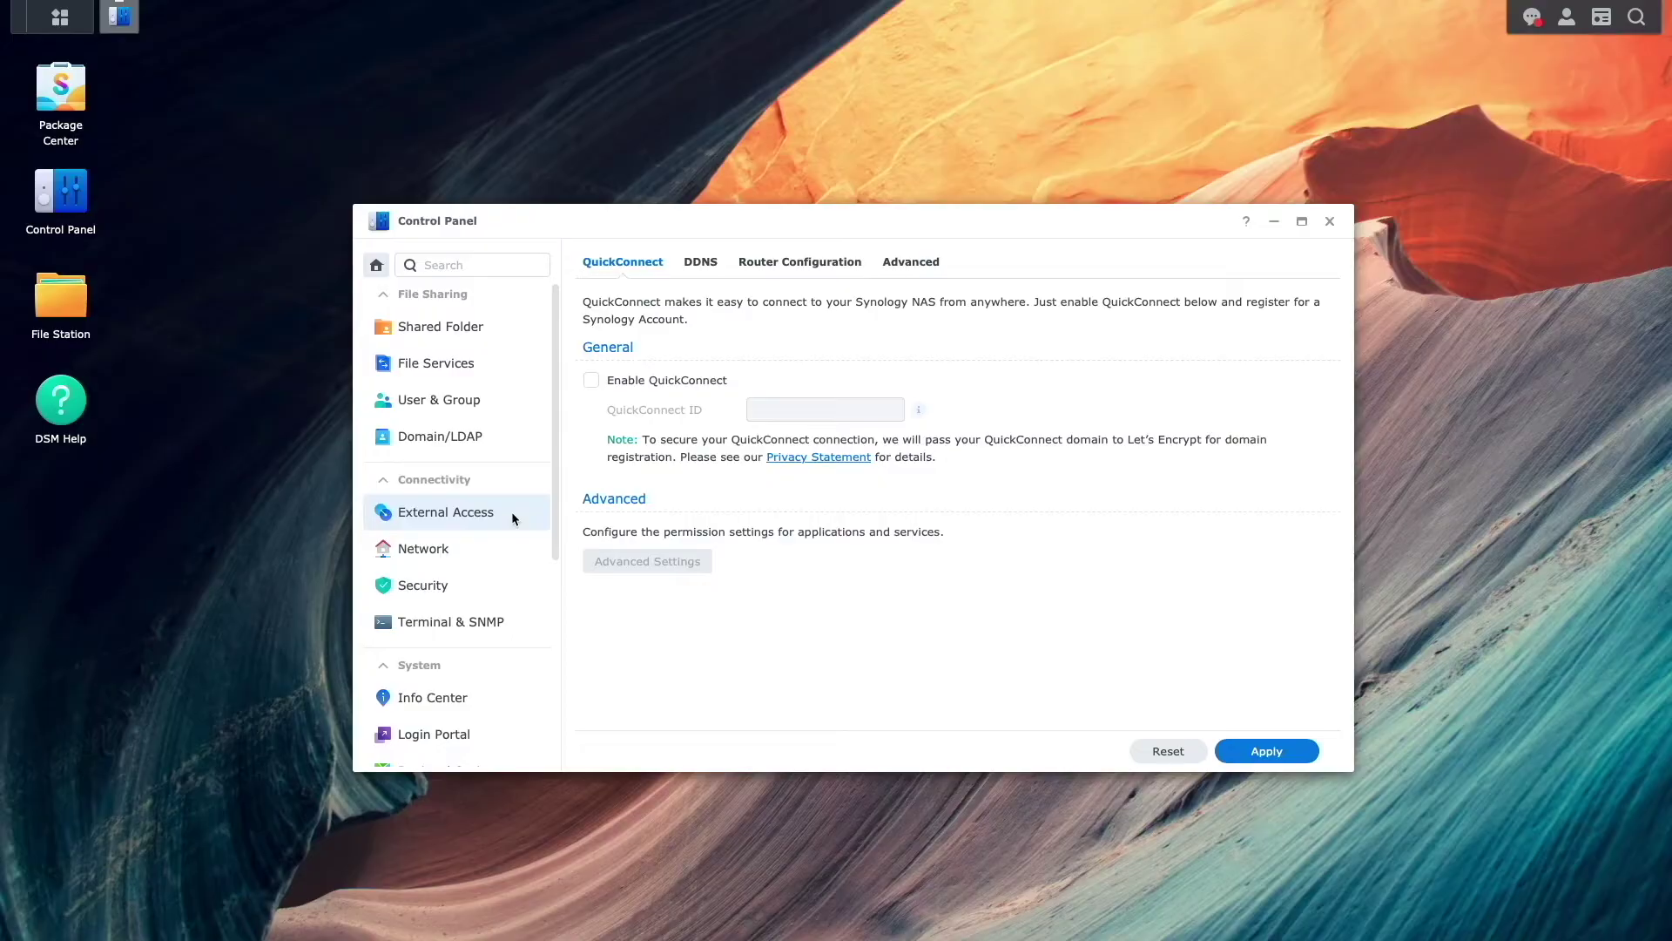
{"action": "left_click", "coordinate": [703, 263]}
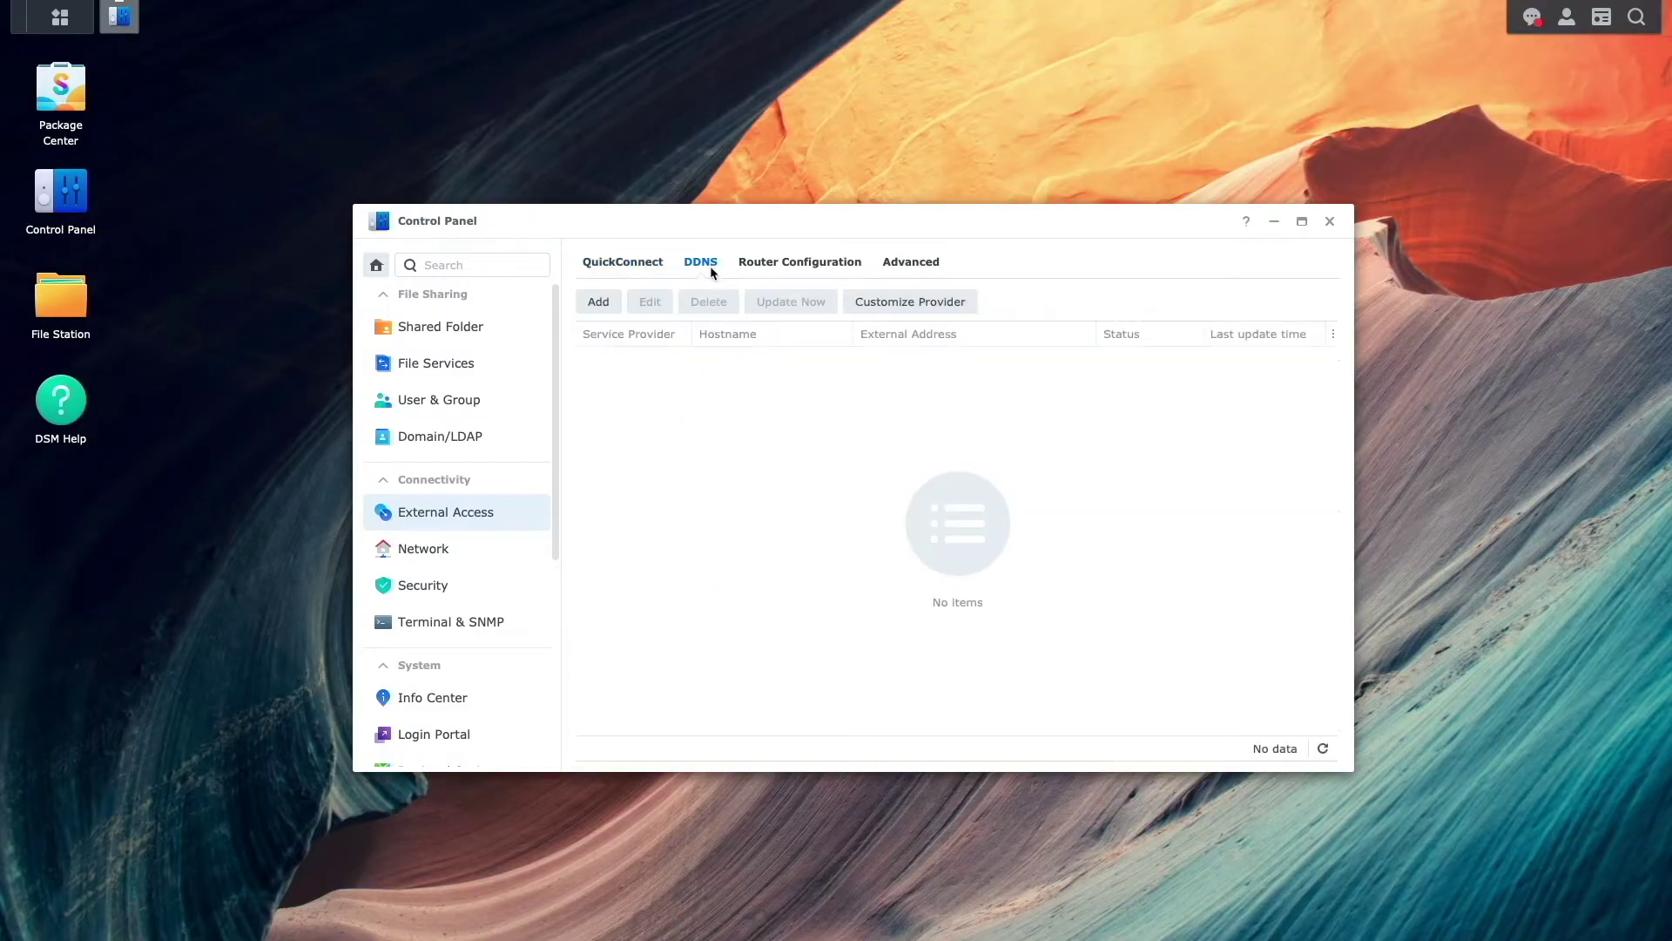
{"action": "left_click", "coordinate": [603, 305]}
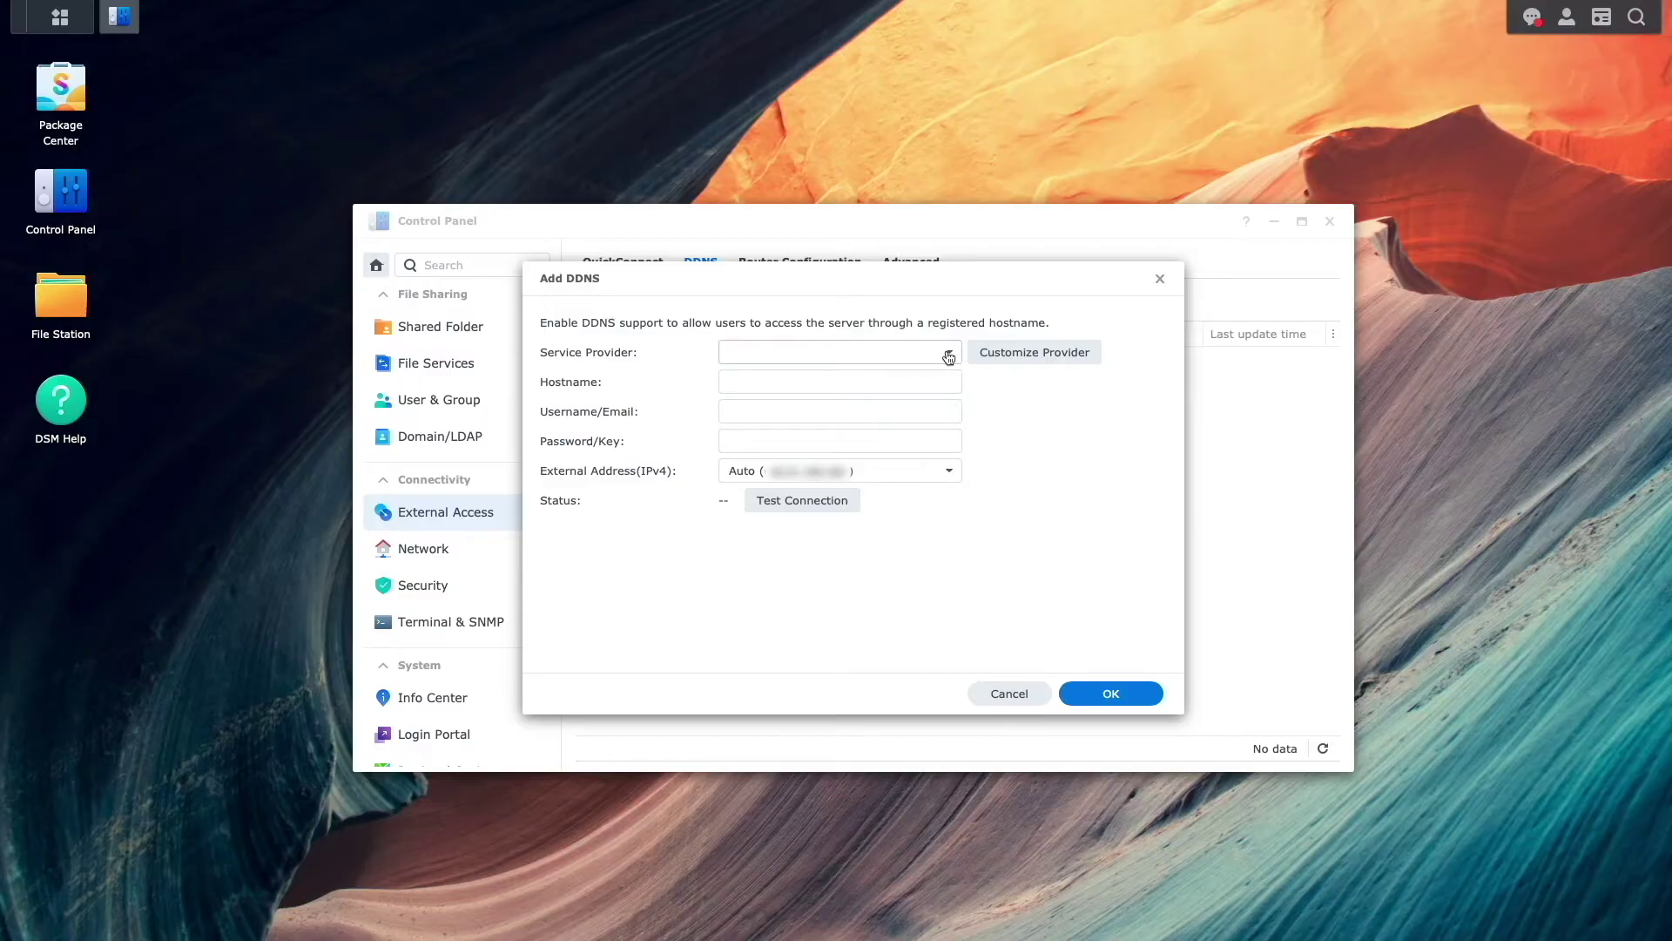
{"action": "left_click", "coordinate": [885, 352]}
{"action": "left_click", "coordinate": [855, 386]}
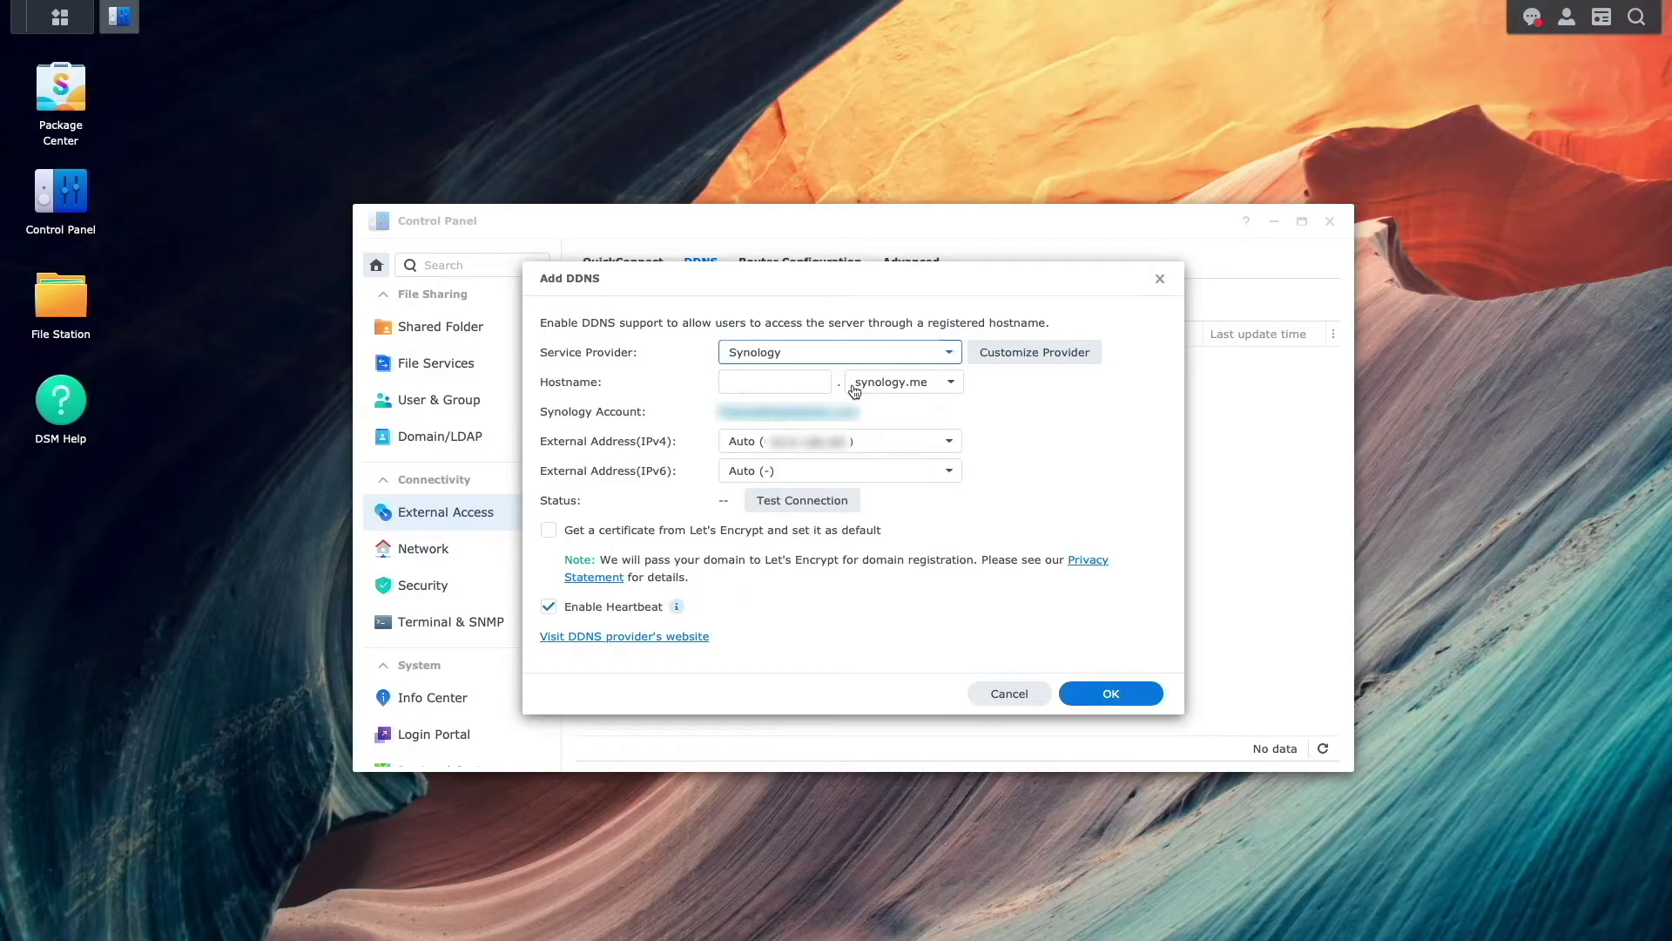
{"action": "left_click", "coordinate": [787, 379]}
{"action": "type", "text": "wg-digitalaloh"}
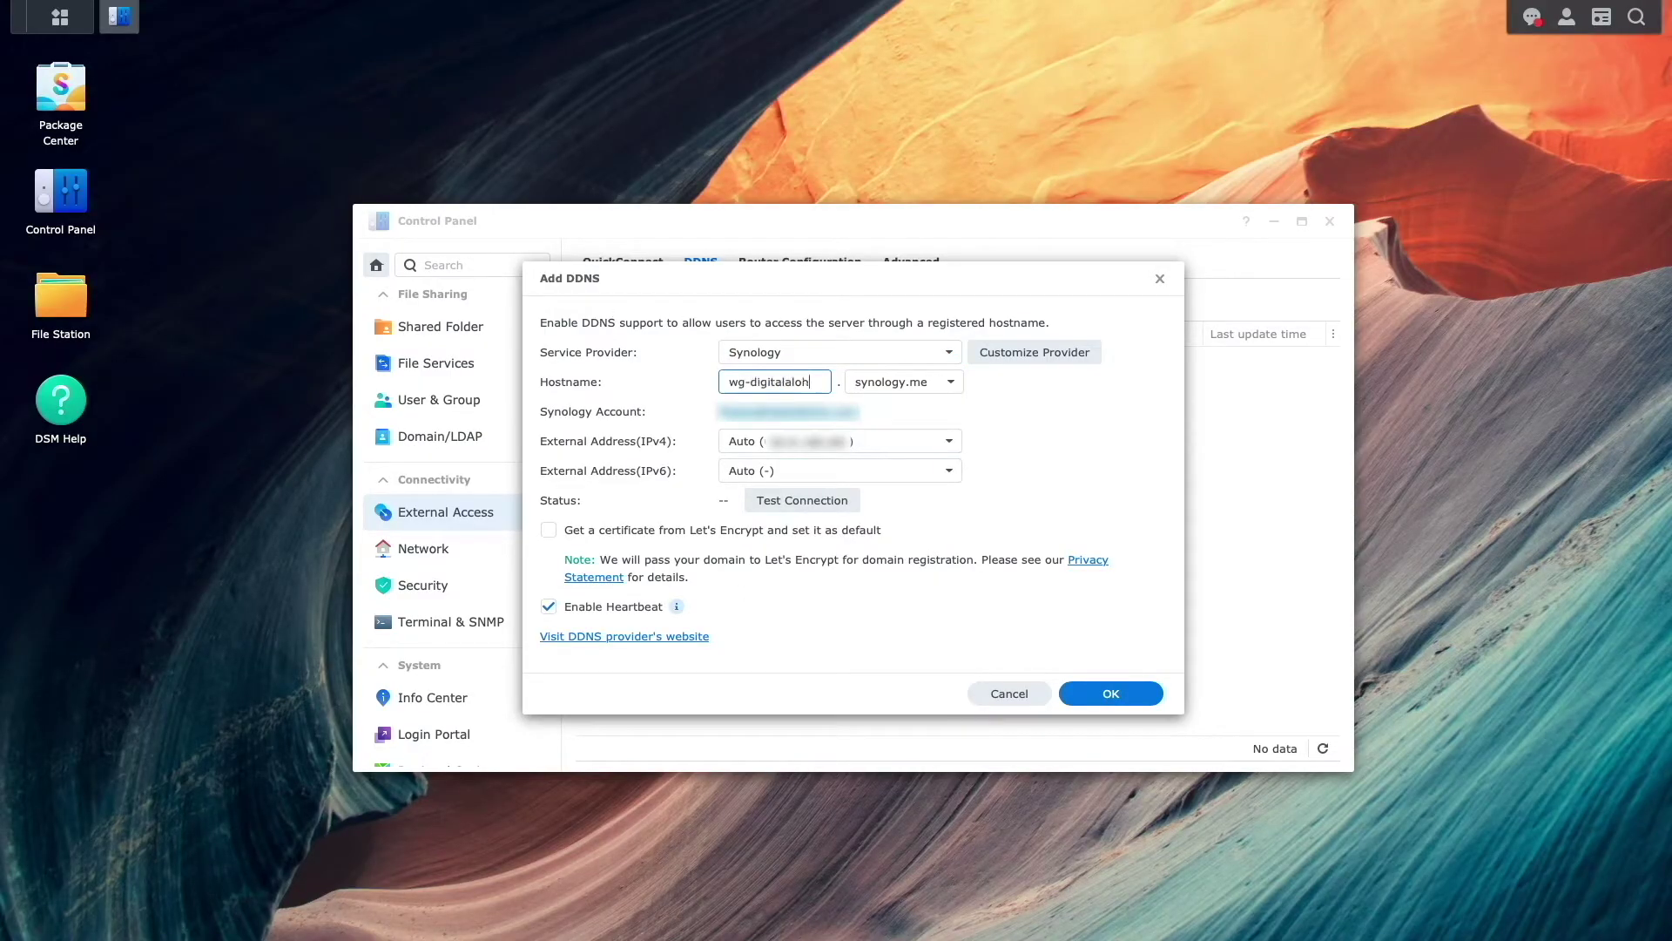
{"action": "type", "text": "a"}
{"action": "left_click", "coordinate": [849, 501]}
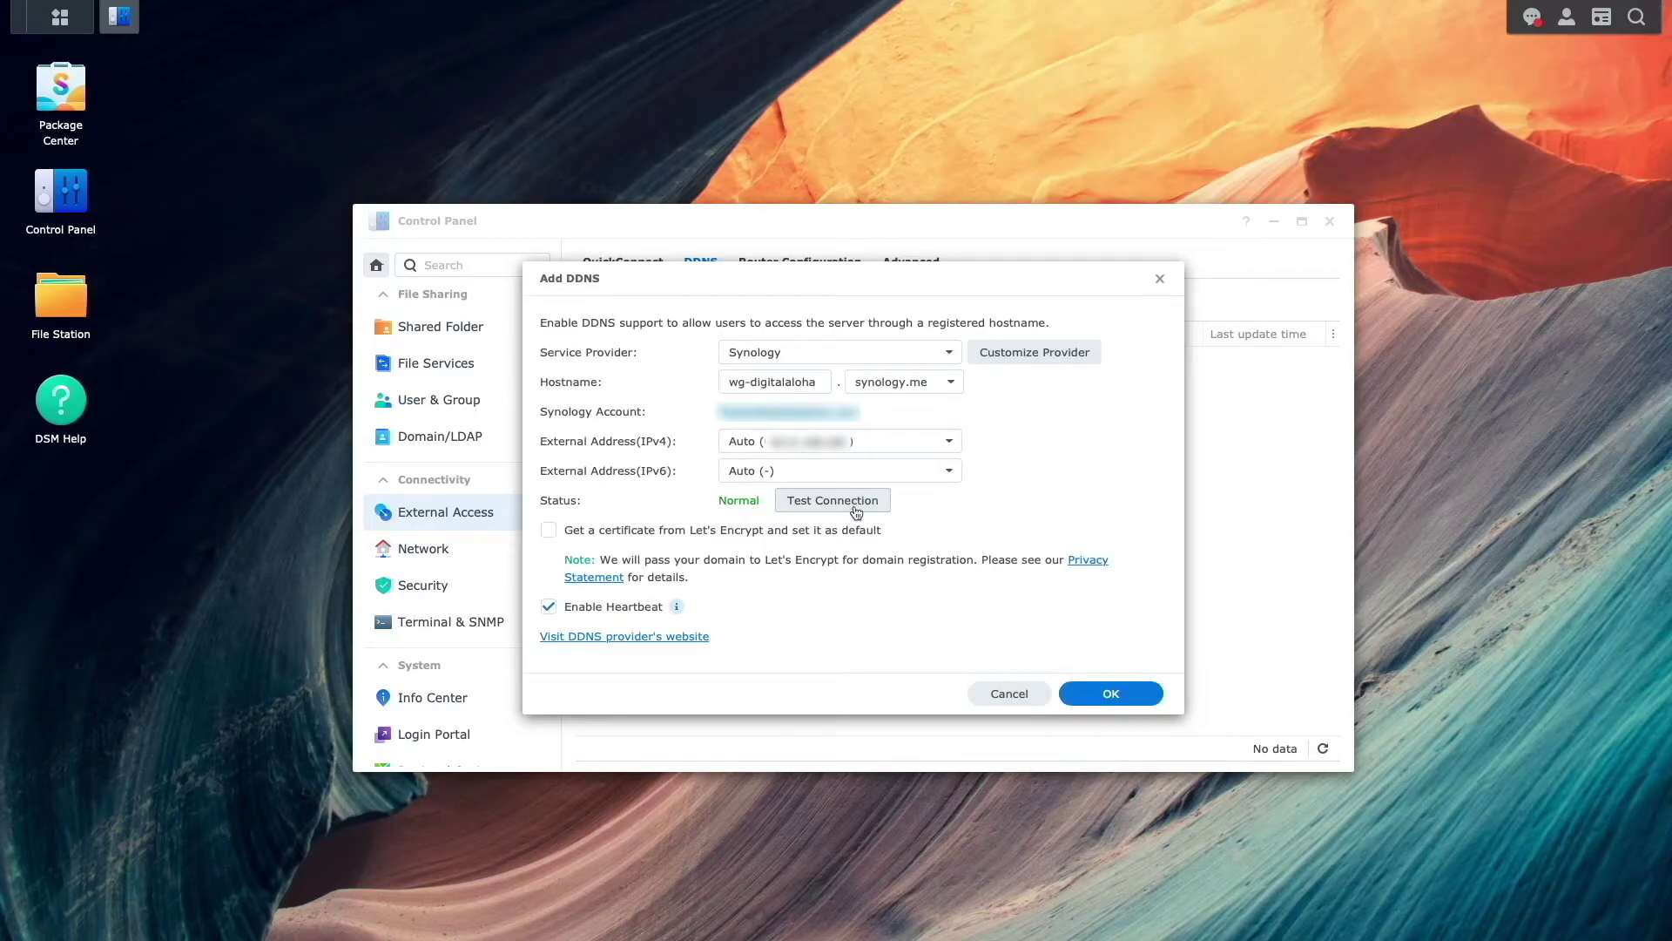
{"action": "left_click", "coordinate": [1074, 693]}
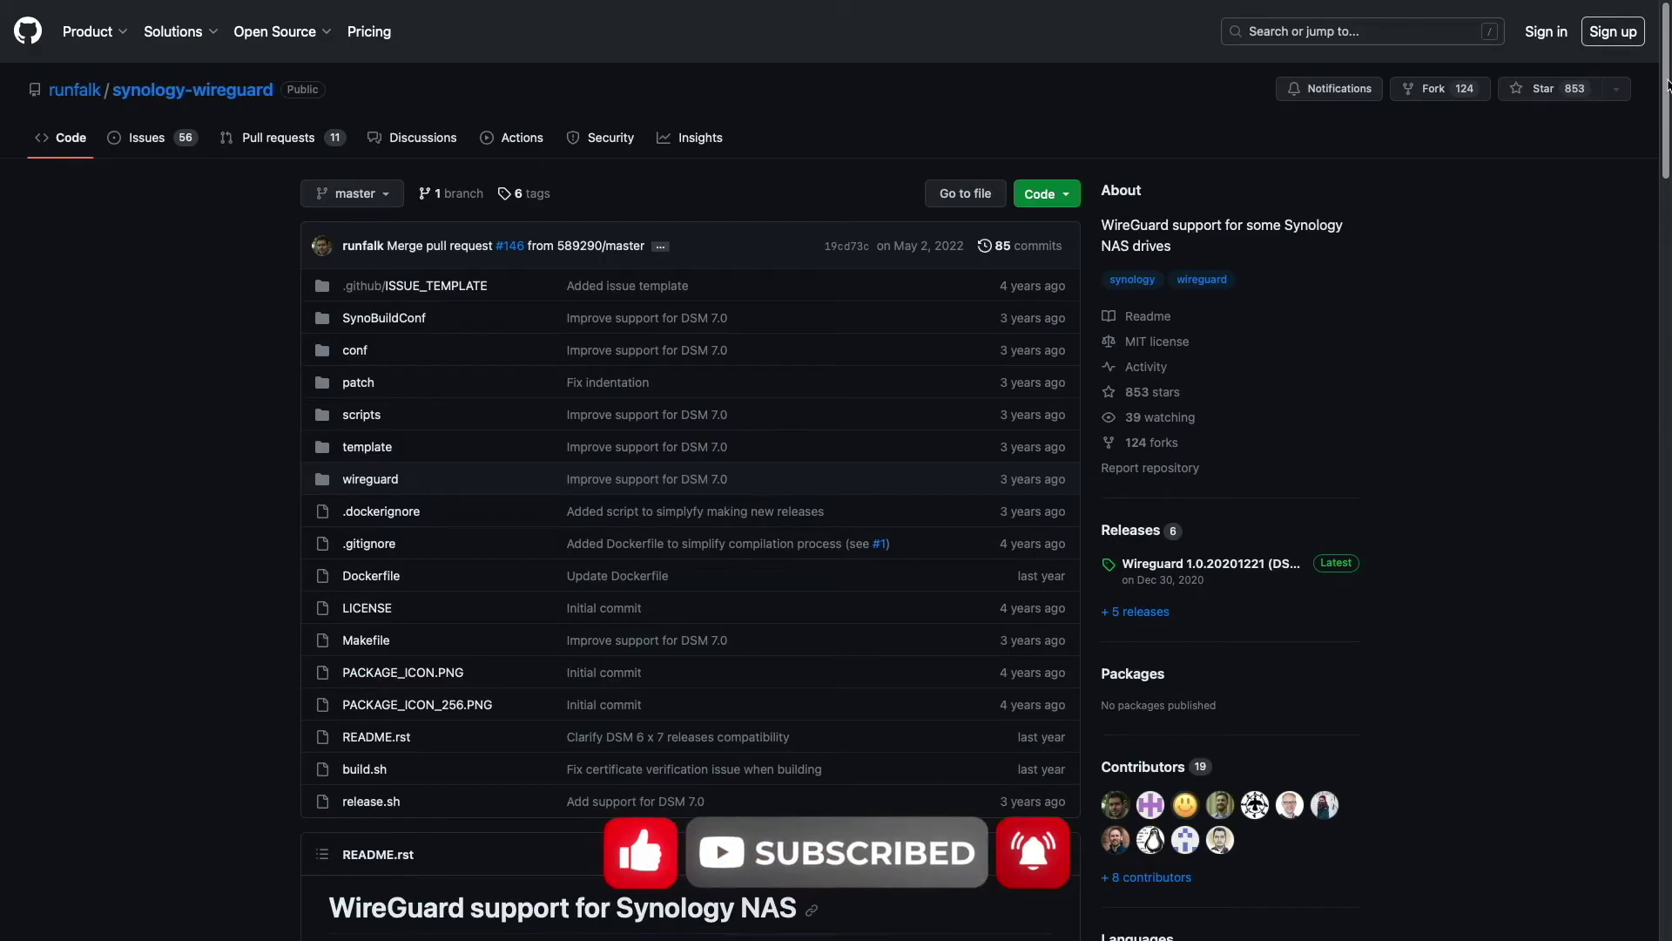
- Scroll the synology-wireguard README down to the compatibility section with the SPK files link
{"action": "left_click_drag", "start_coordinate": [1668, 85], "coordinate": [1642, 241]}
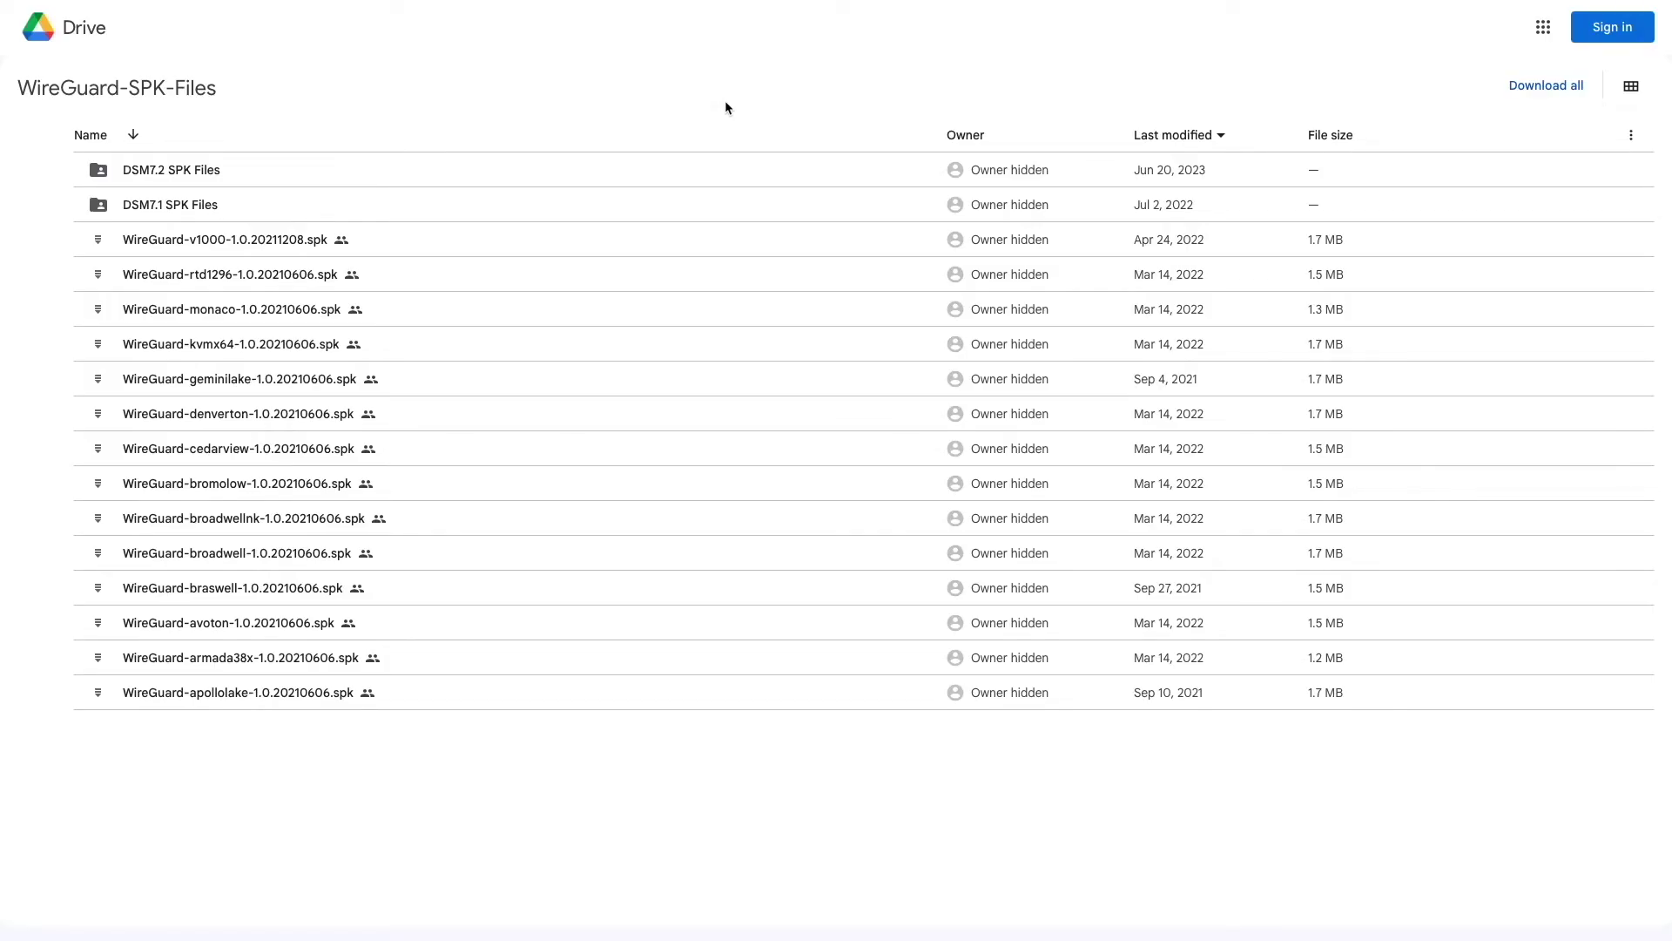
- Open the DSM7.2 SPK Files folder in the Google Drive WireGuard-SPK-Files share
{"action": "double_click", "coordinate": [590, 169]}
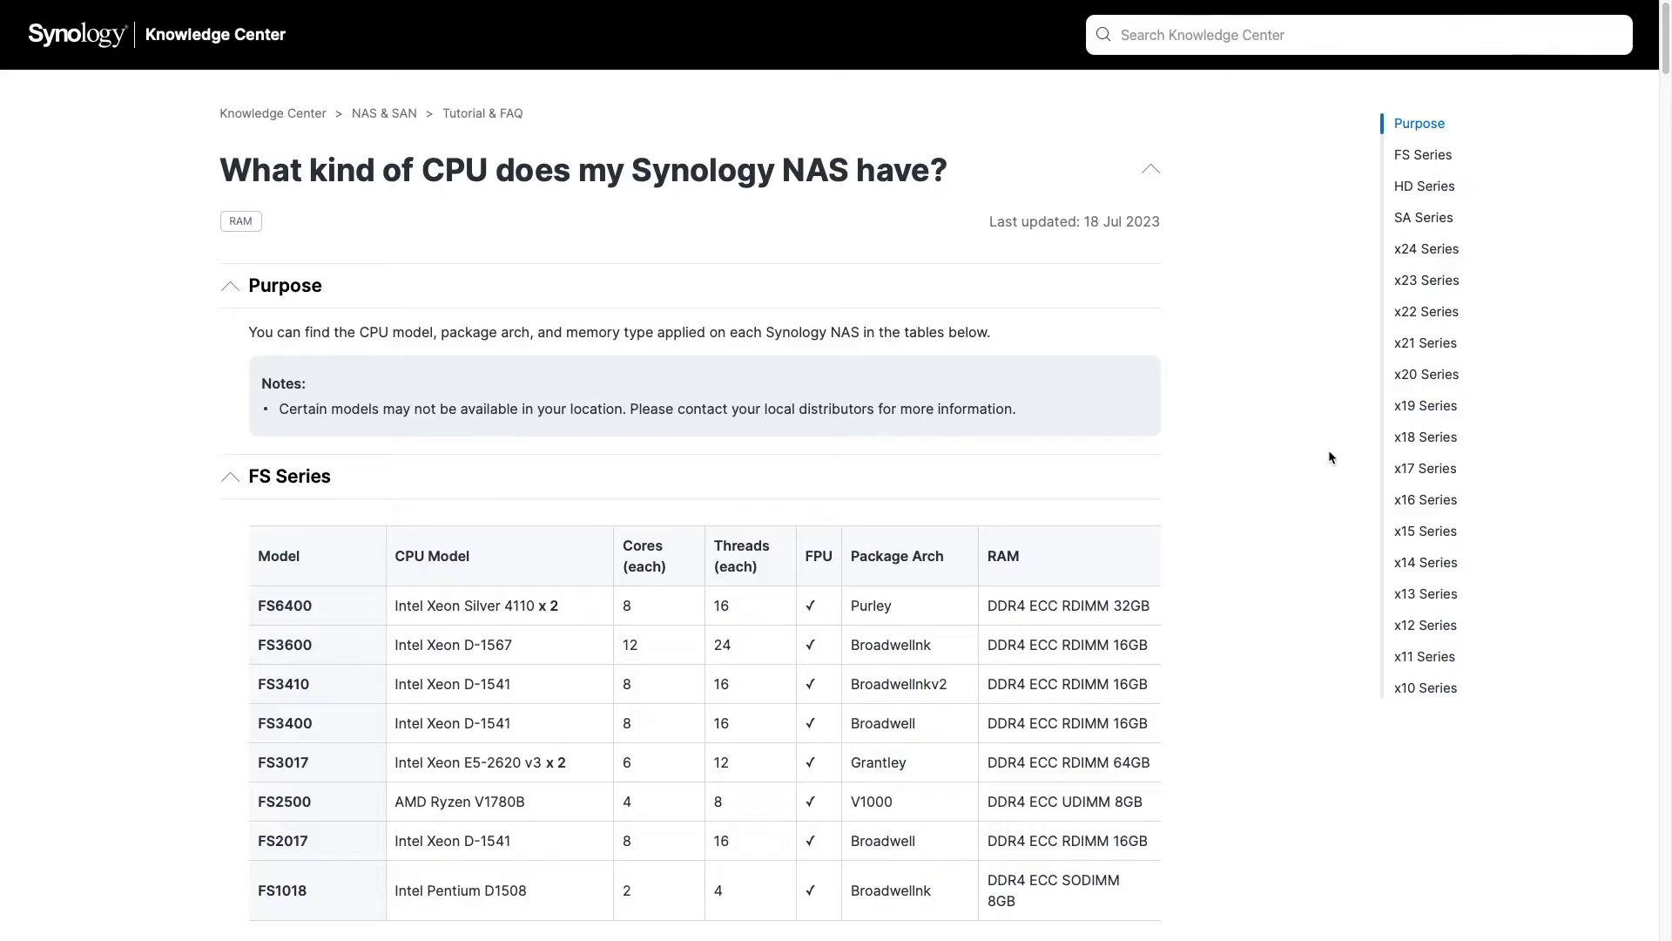
- Search the CPU tables for 'ds220' to find the DS220+ package arch, Geminilake
{"action": "scroll", "coordinate": [1329, 449], "scroll_direction": "down", "scroll_amount": 5}
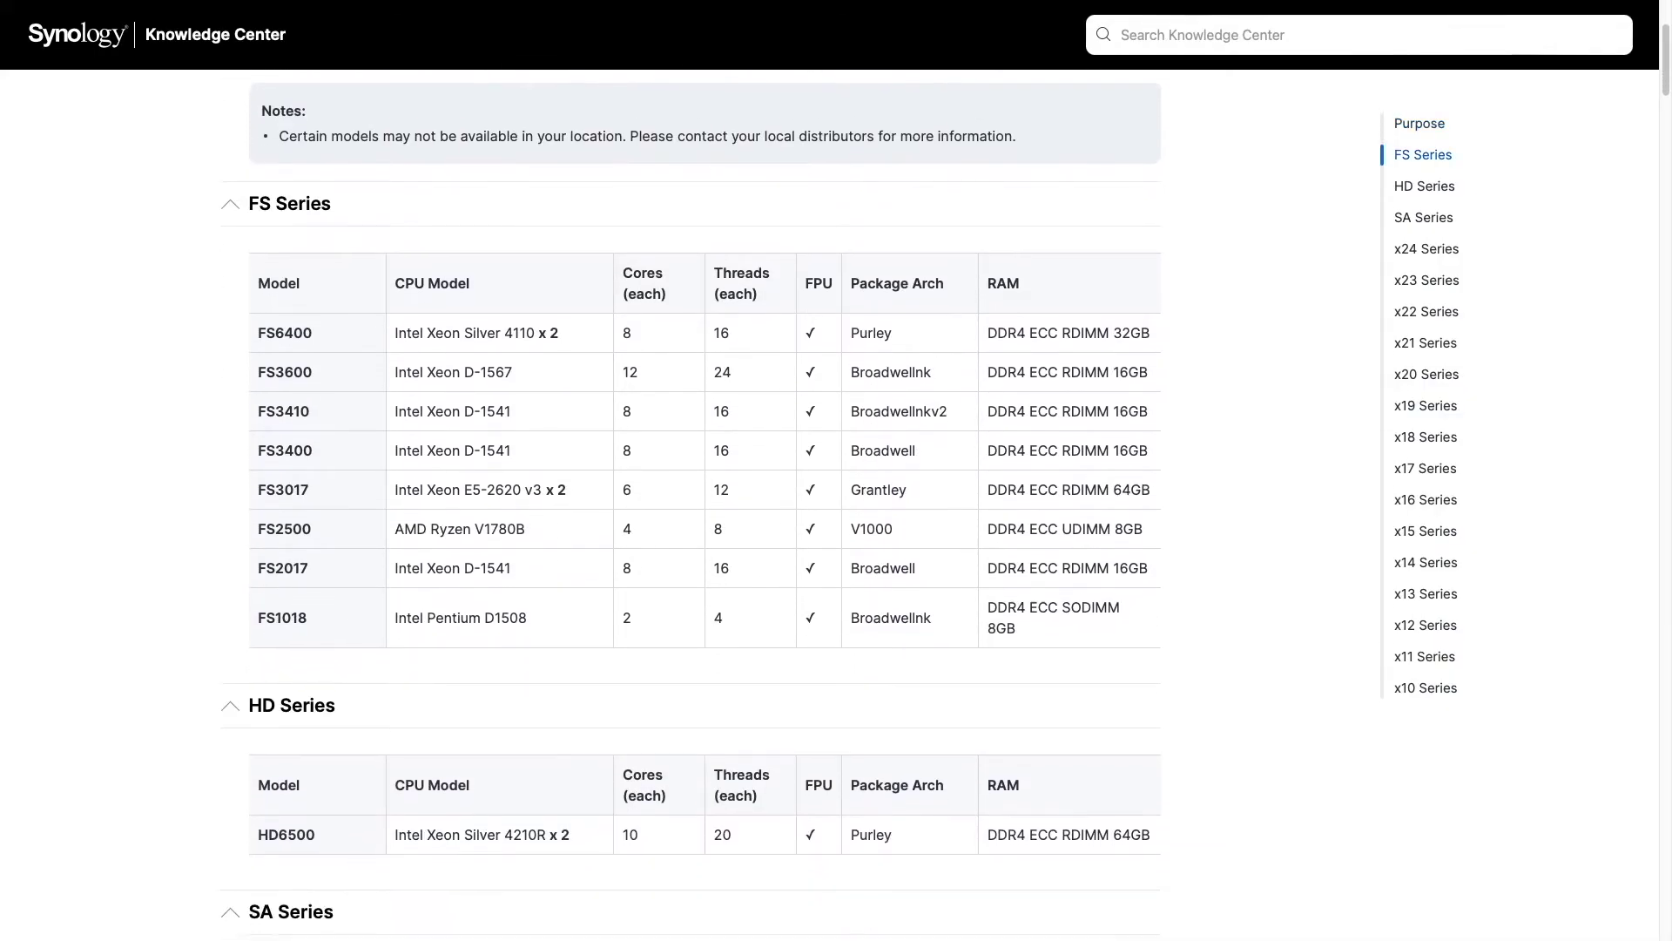
{"action": "scroll", "coordinate": [1329, 449], "scroll_direction": "down", "scroll_amount": 8}
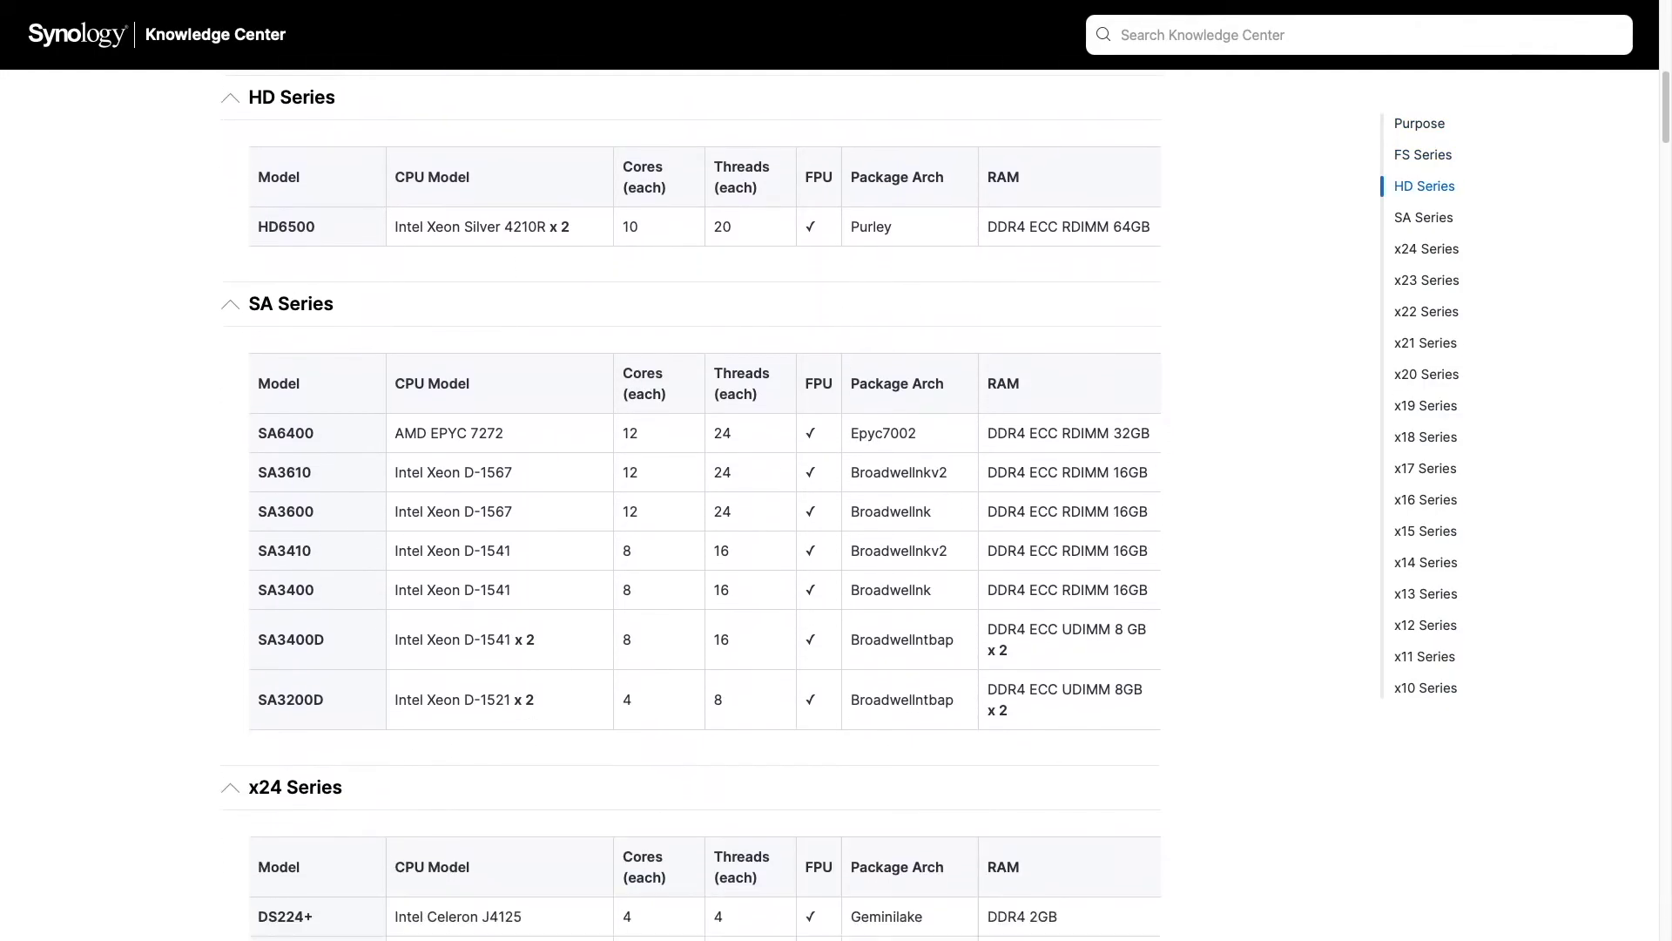
{"action": "scroll", "coordinate": [1330, 449], "scroll_direction": "down", "scroll_amount": 8}
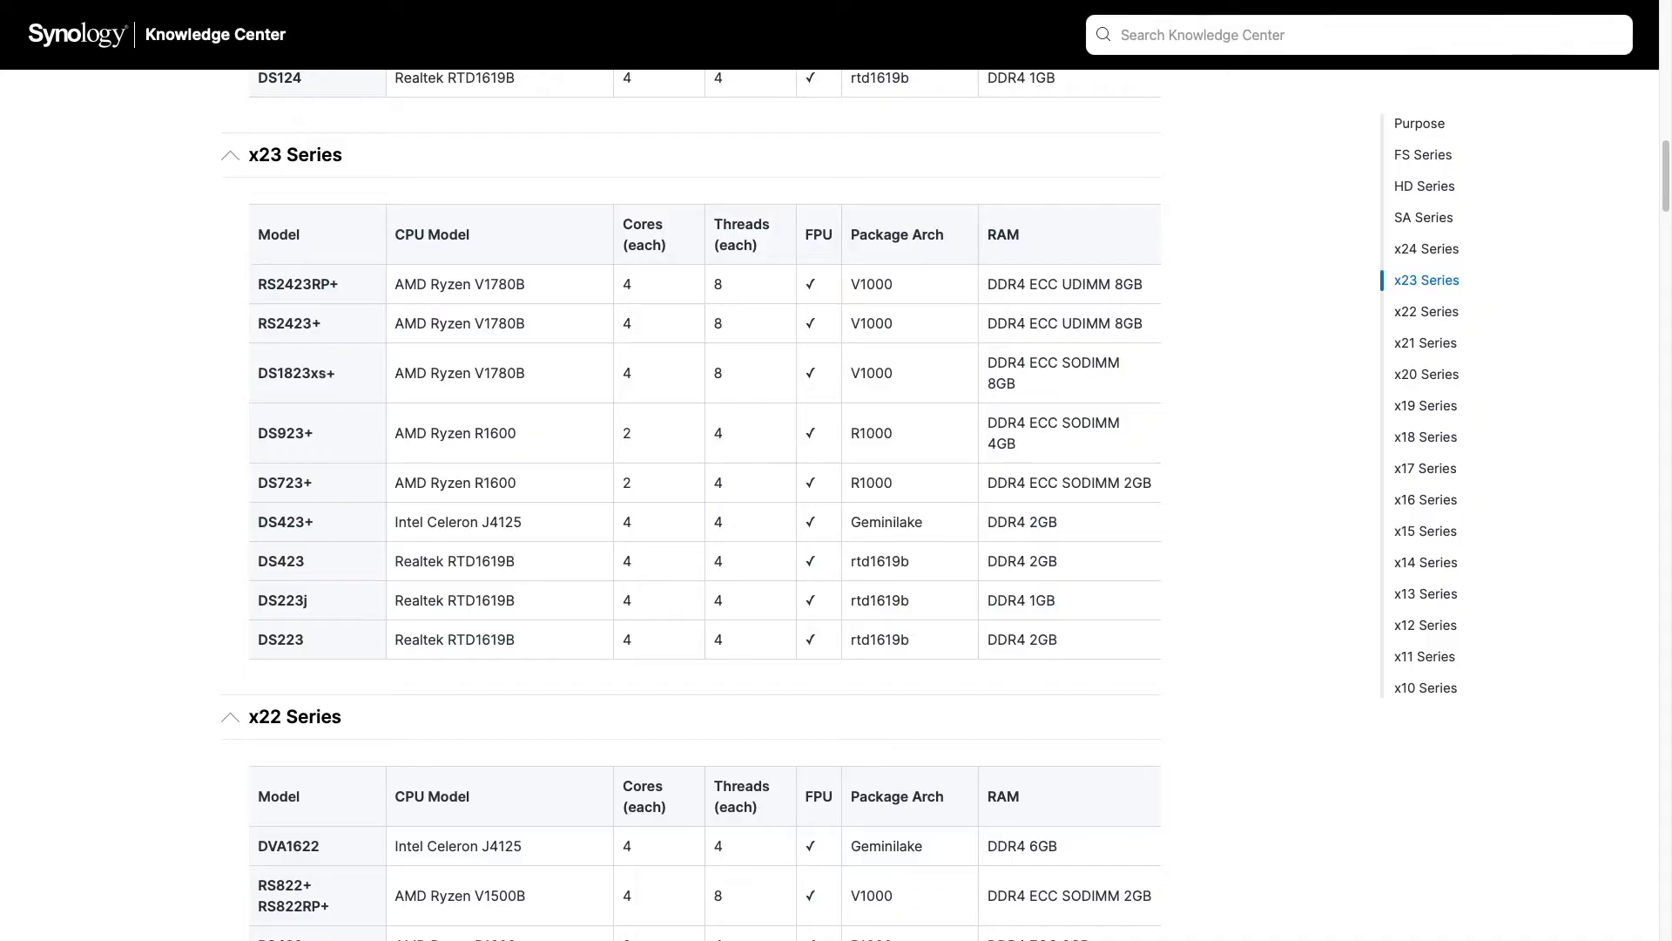
{"action": "key", "text": "super+f"}
{"action": "type", "text": "ds22"}
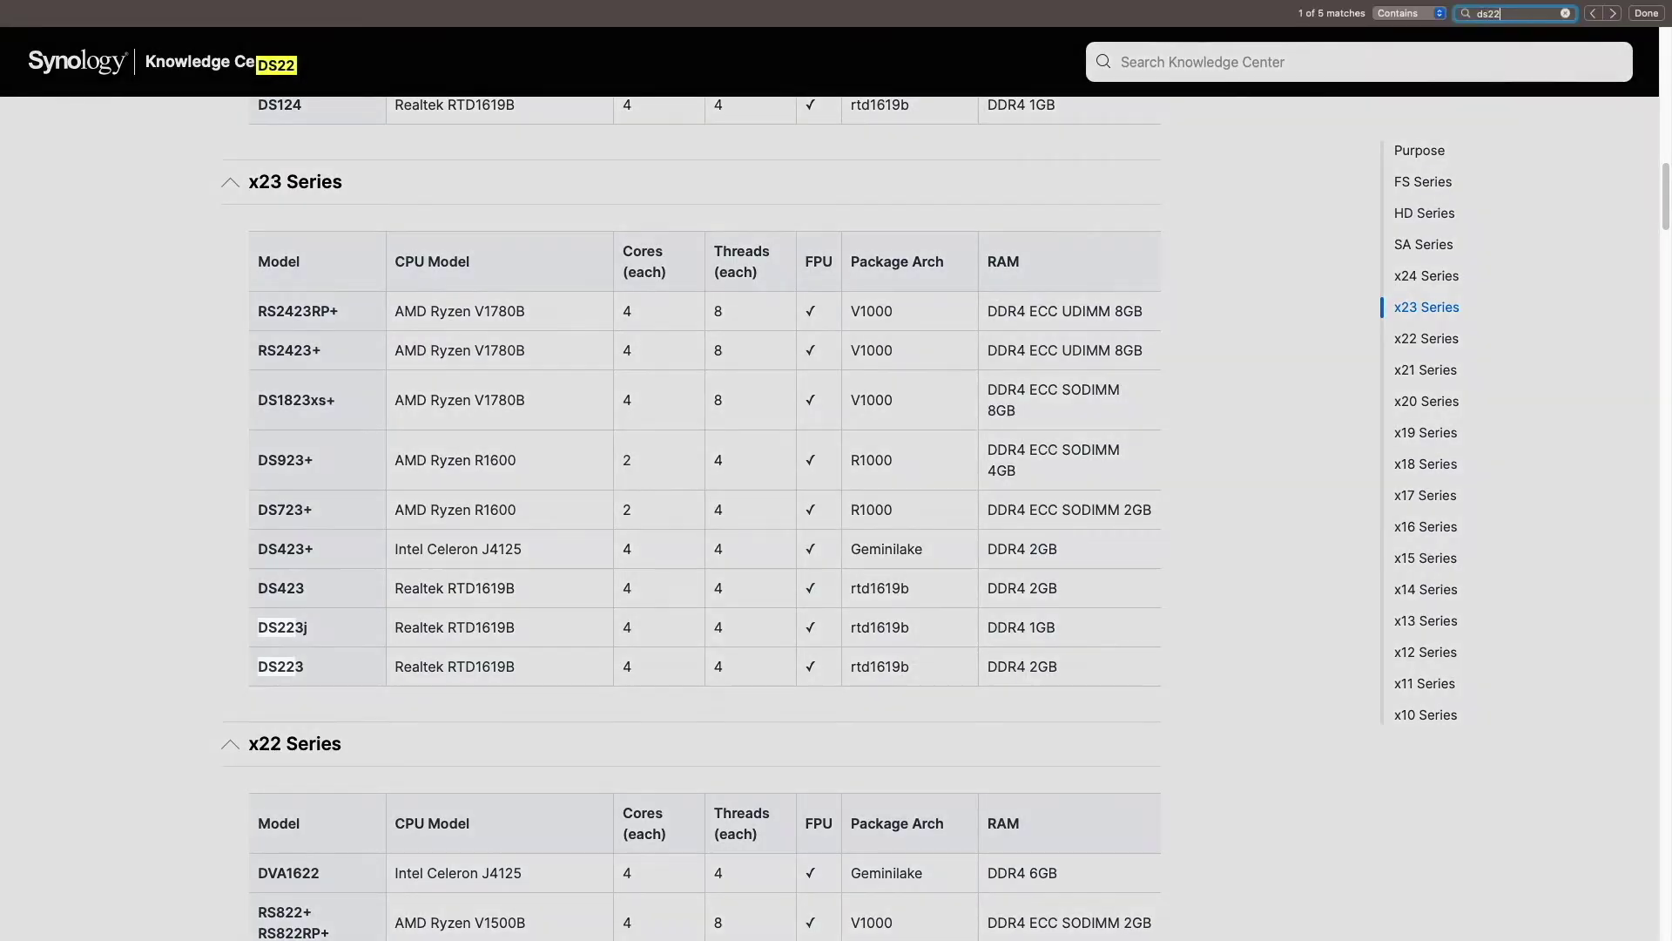
{"action": "type", "text": "0"}
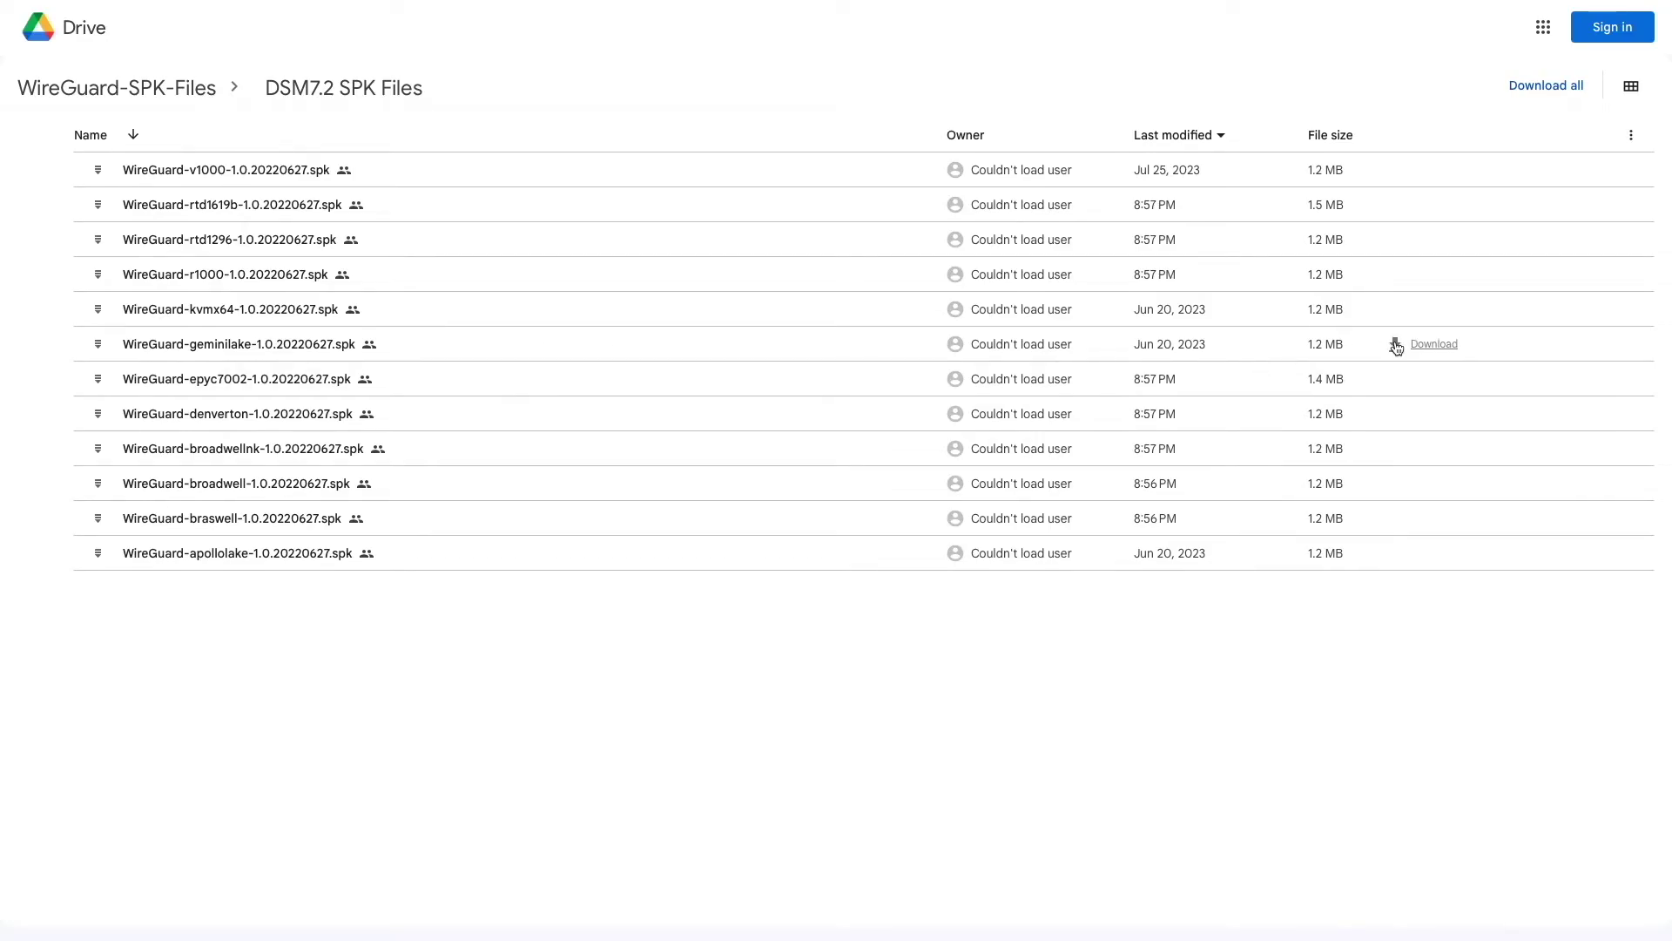
- Download WireGuard-geminilake-1.0.20220627.spk from the DSM7.2 SPK Files folder
{"action": "left_click", "coordinate": [1397, 345]}
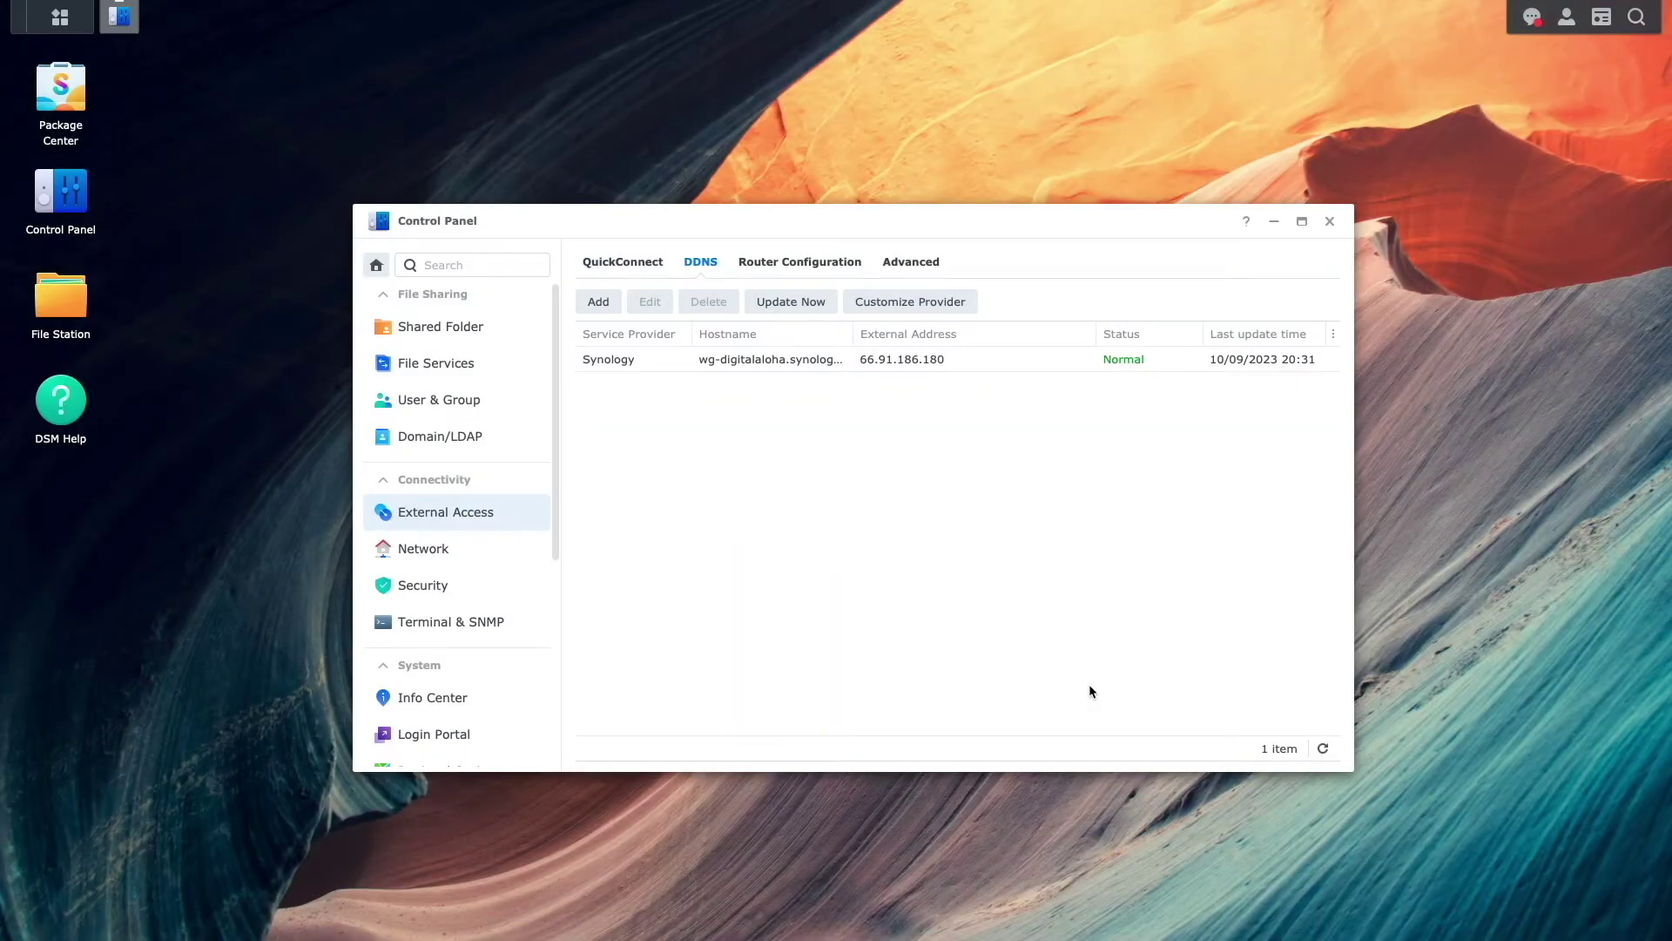
- Upload the downloaded WireGuard .spk file through Package Center's Manual Install
{"action": "left_click", "coordinate": [1330, 221]}
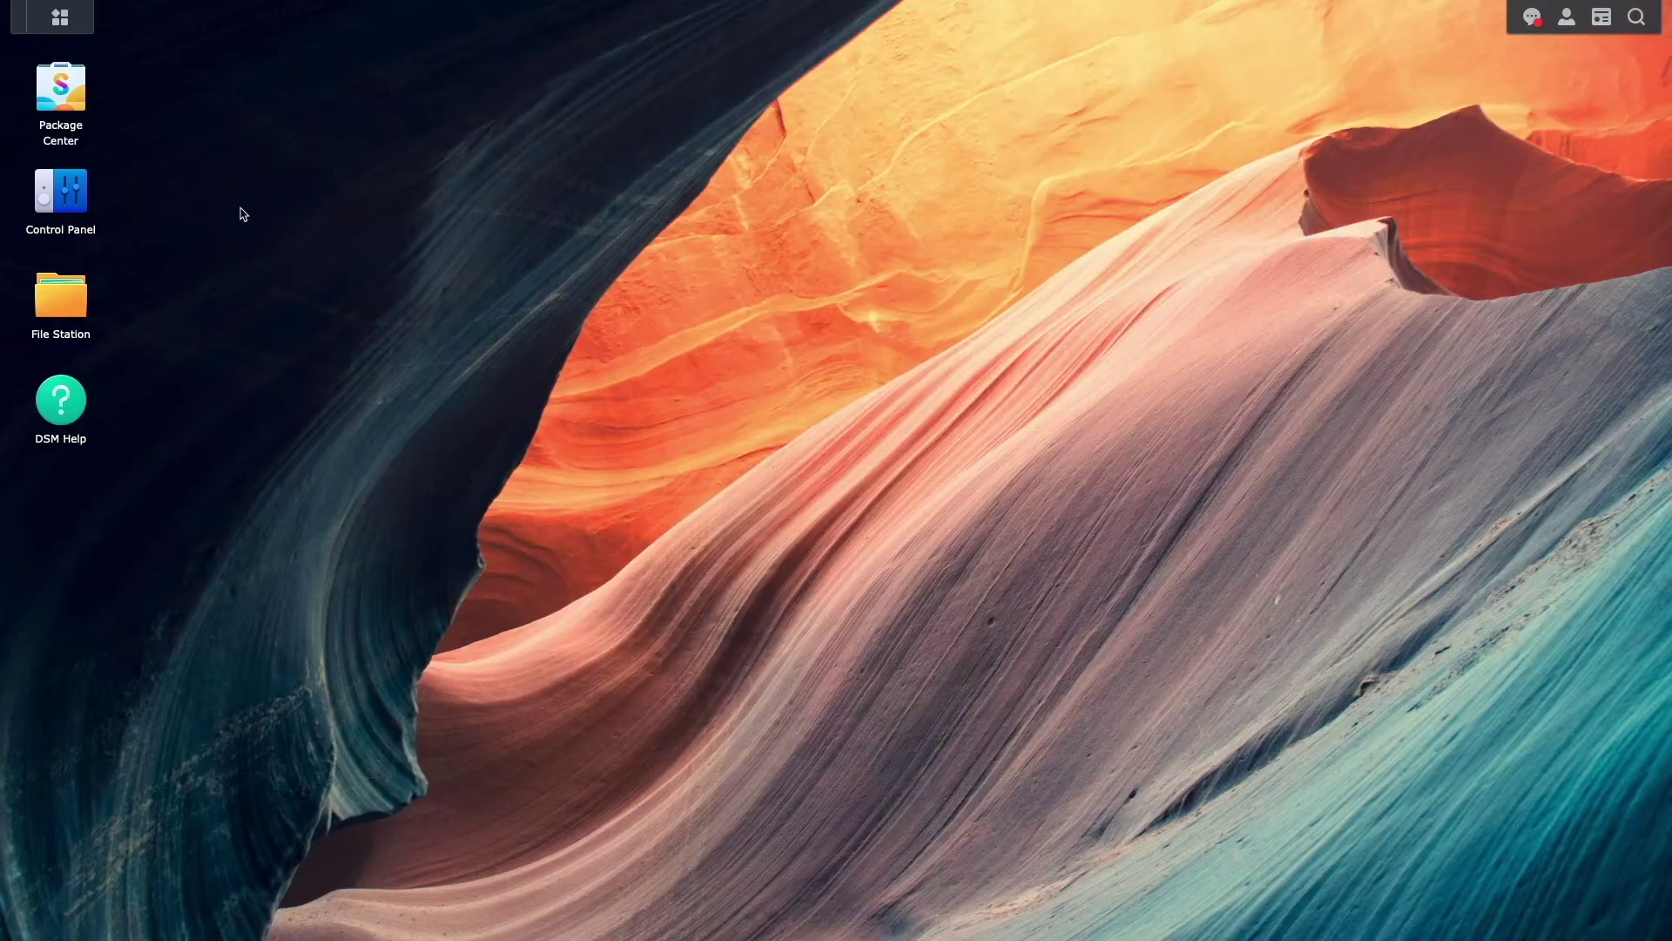
{"action": "left_click", "coordinate": [73, 105]}
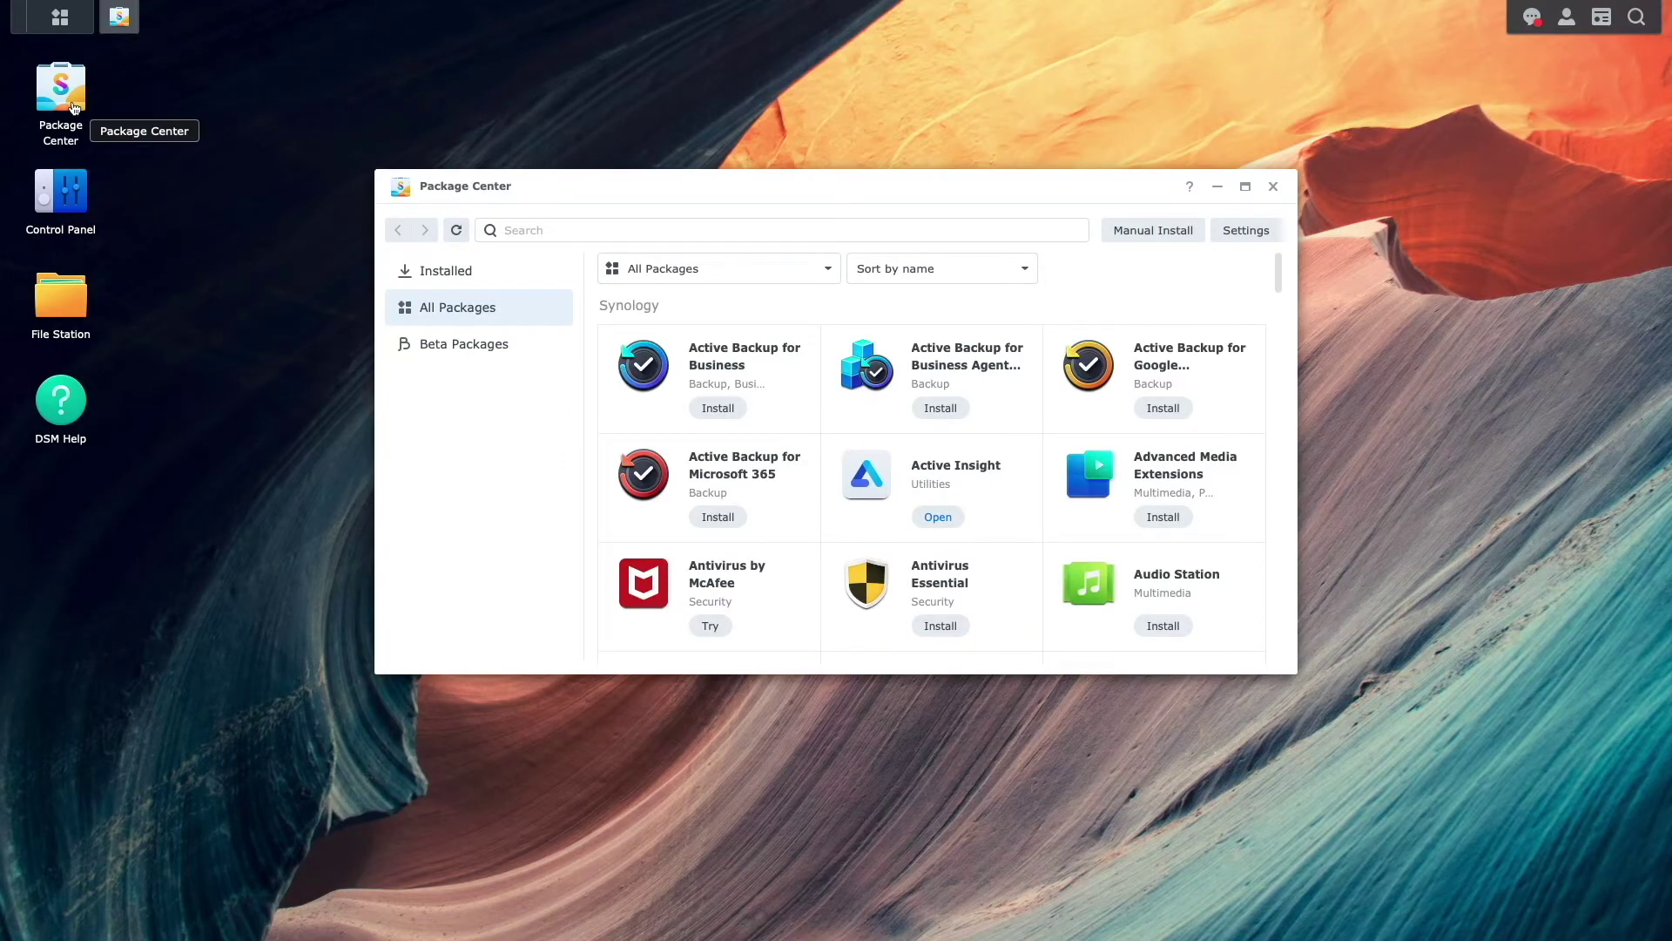
{"action": "left_click", "coordinate": [1125, 234]}
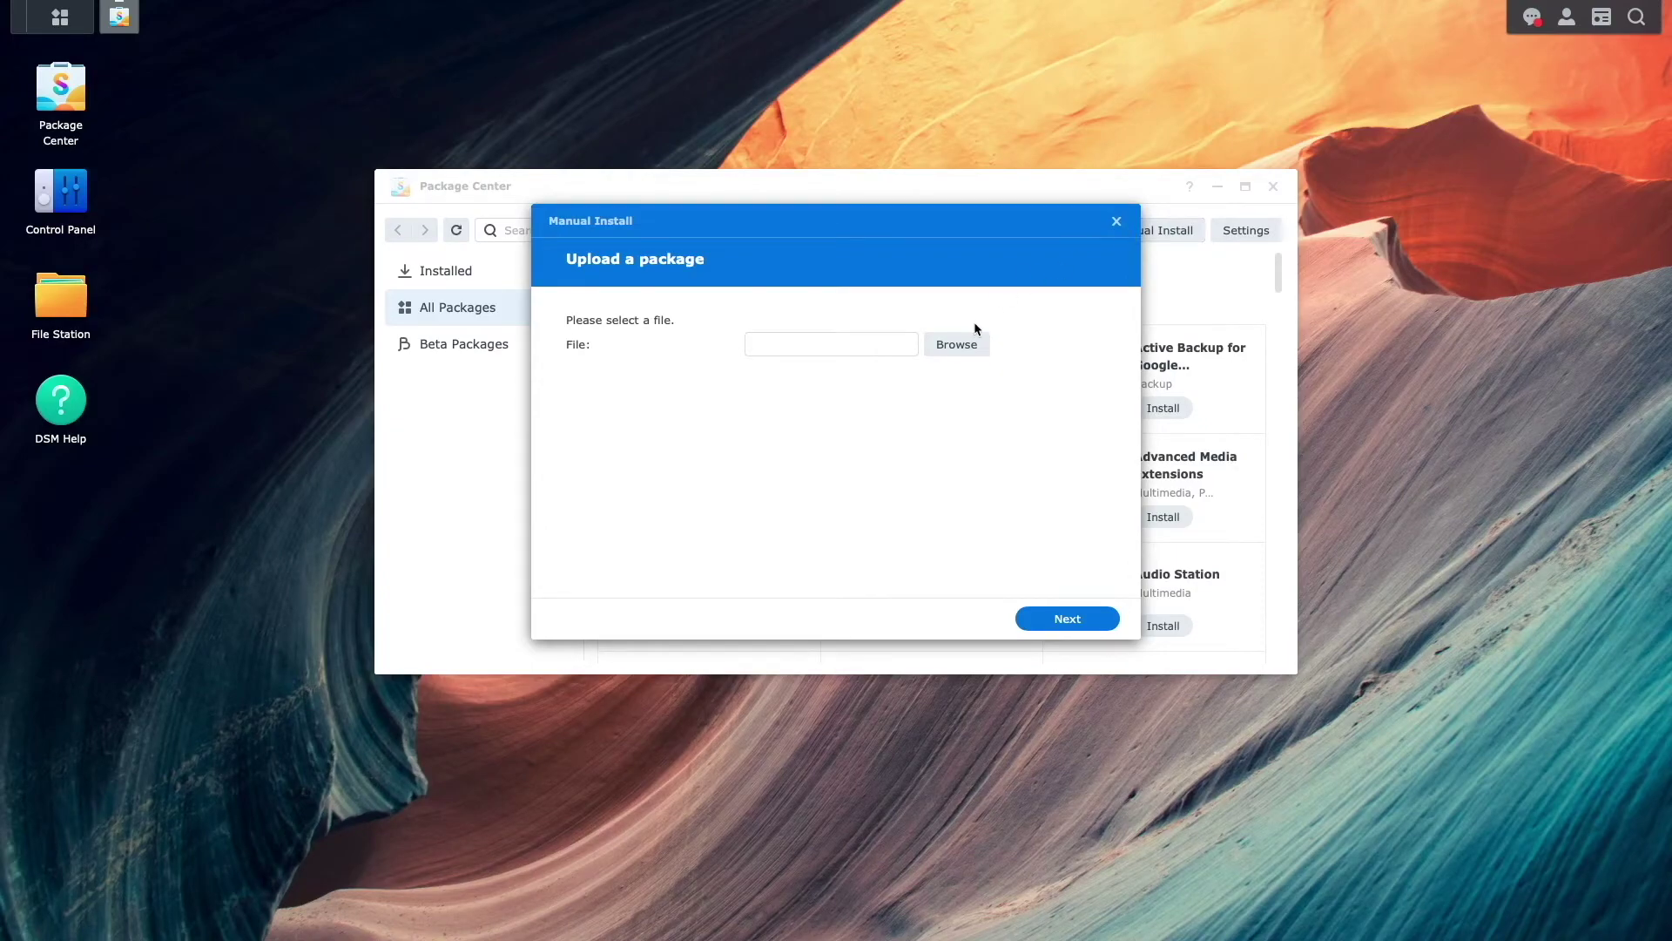
{"action": "left_click", "coordinate": [966, 344]}
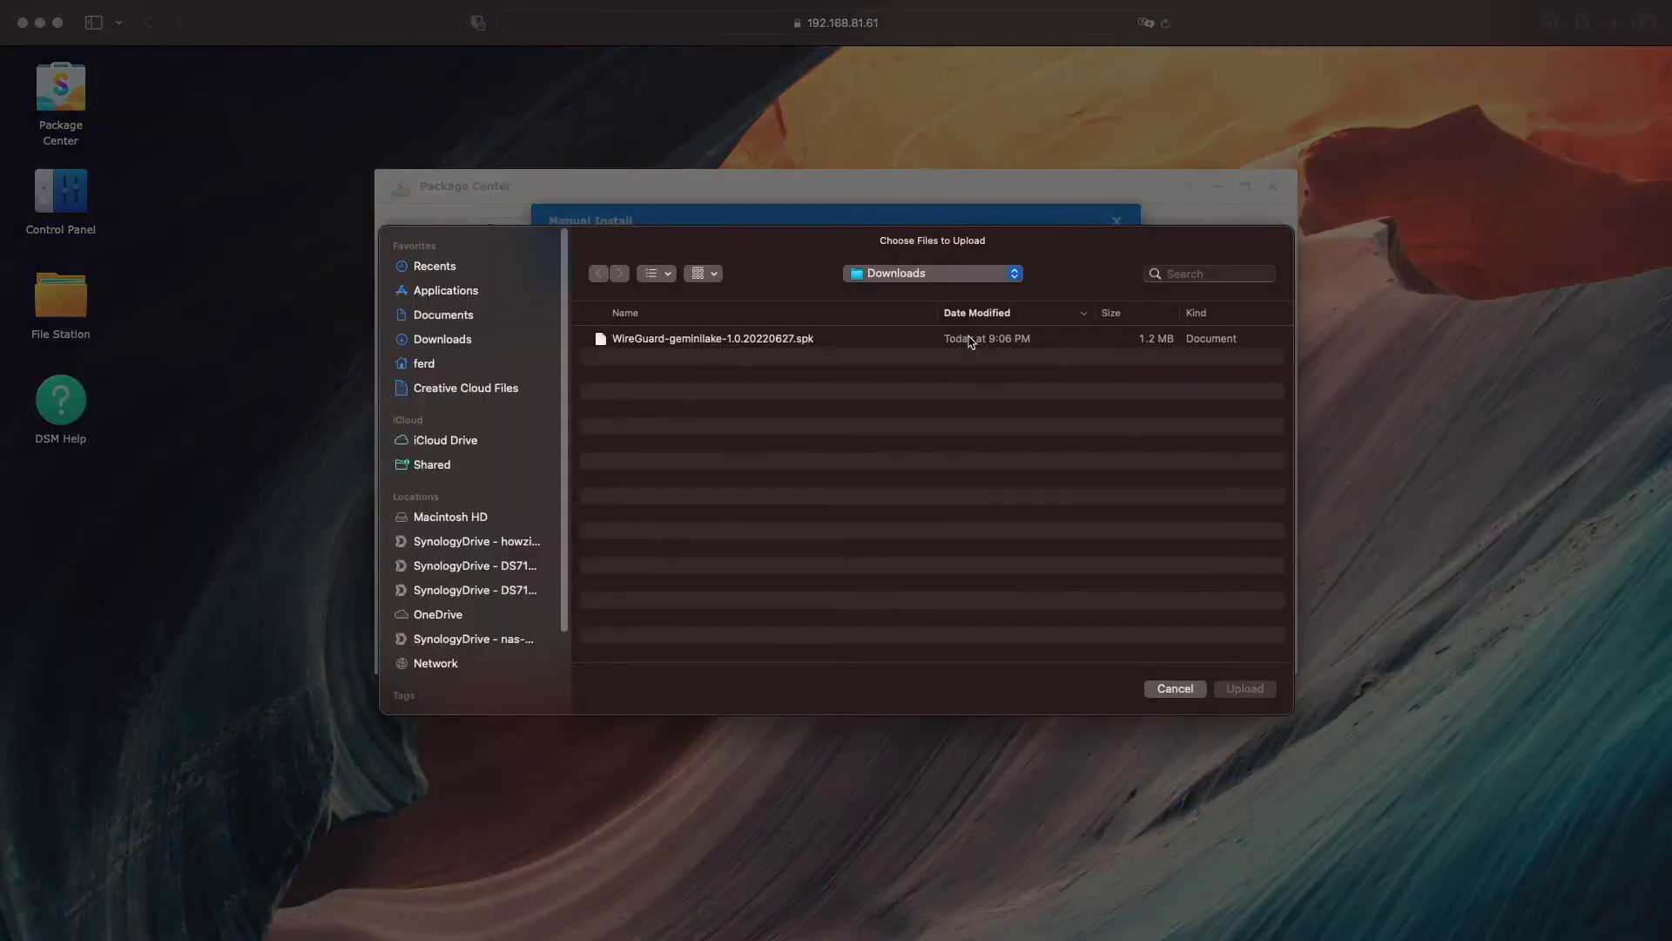
{"action": "left_click", "coordinate": [906, 340]}
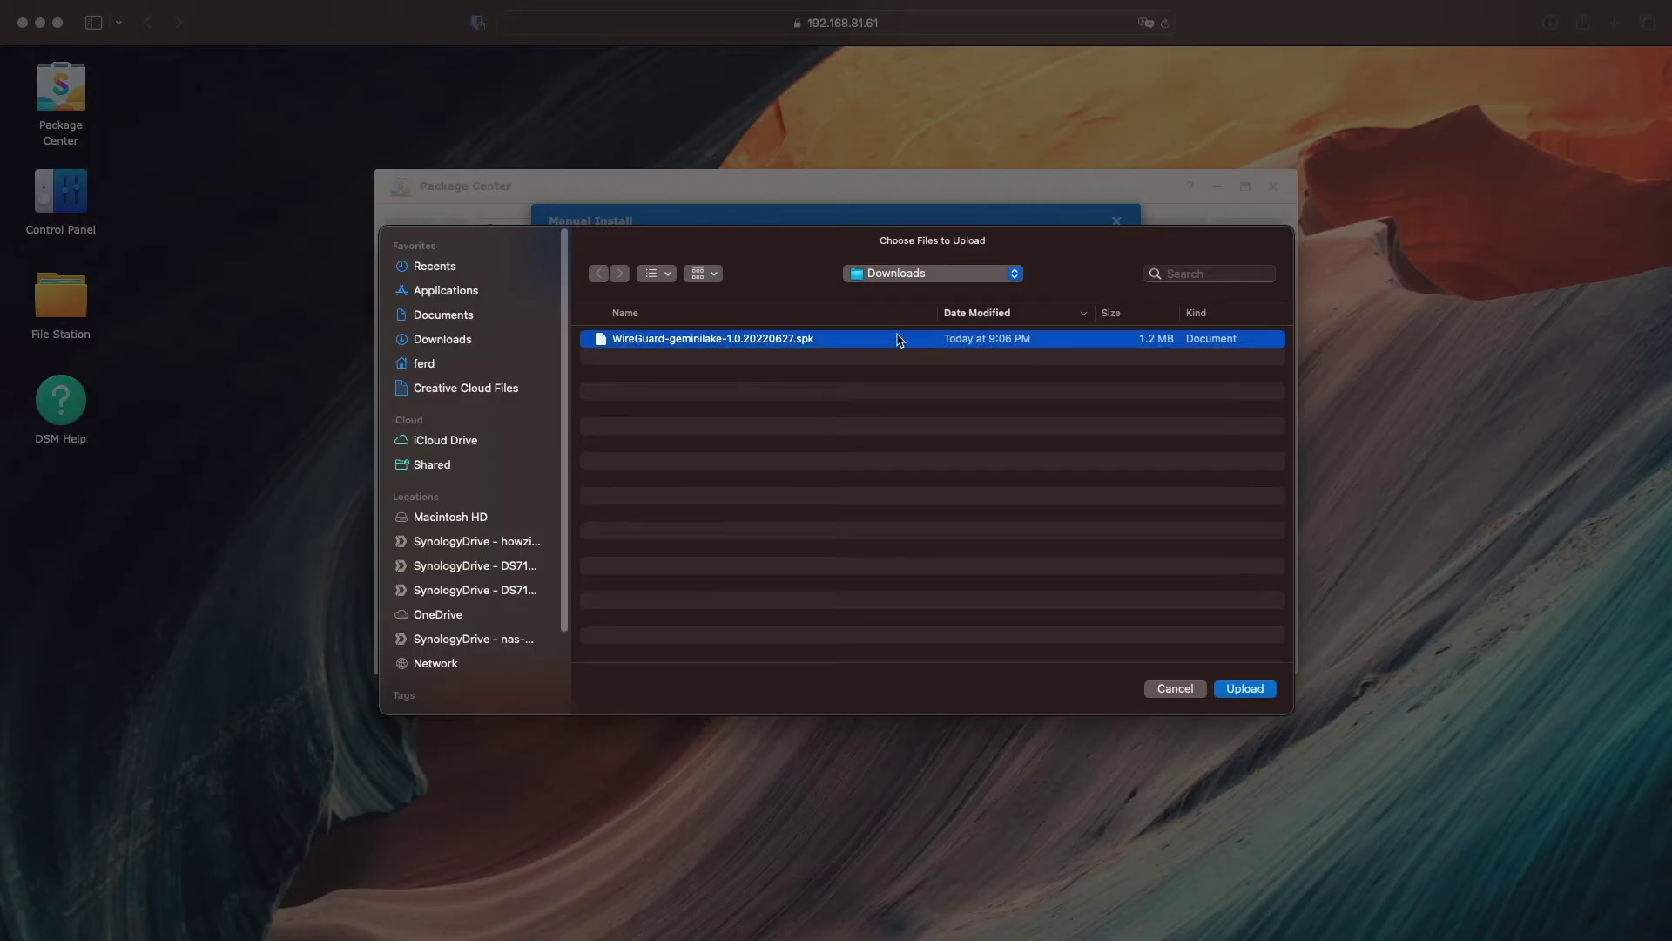
{"action": "left_click", "coordinate": [1244, 688]}
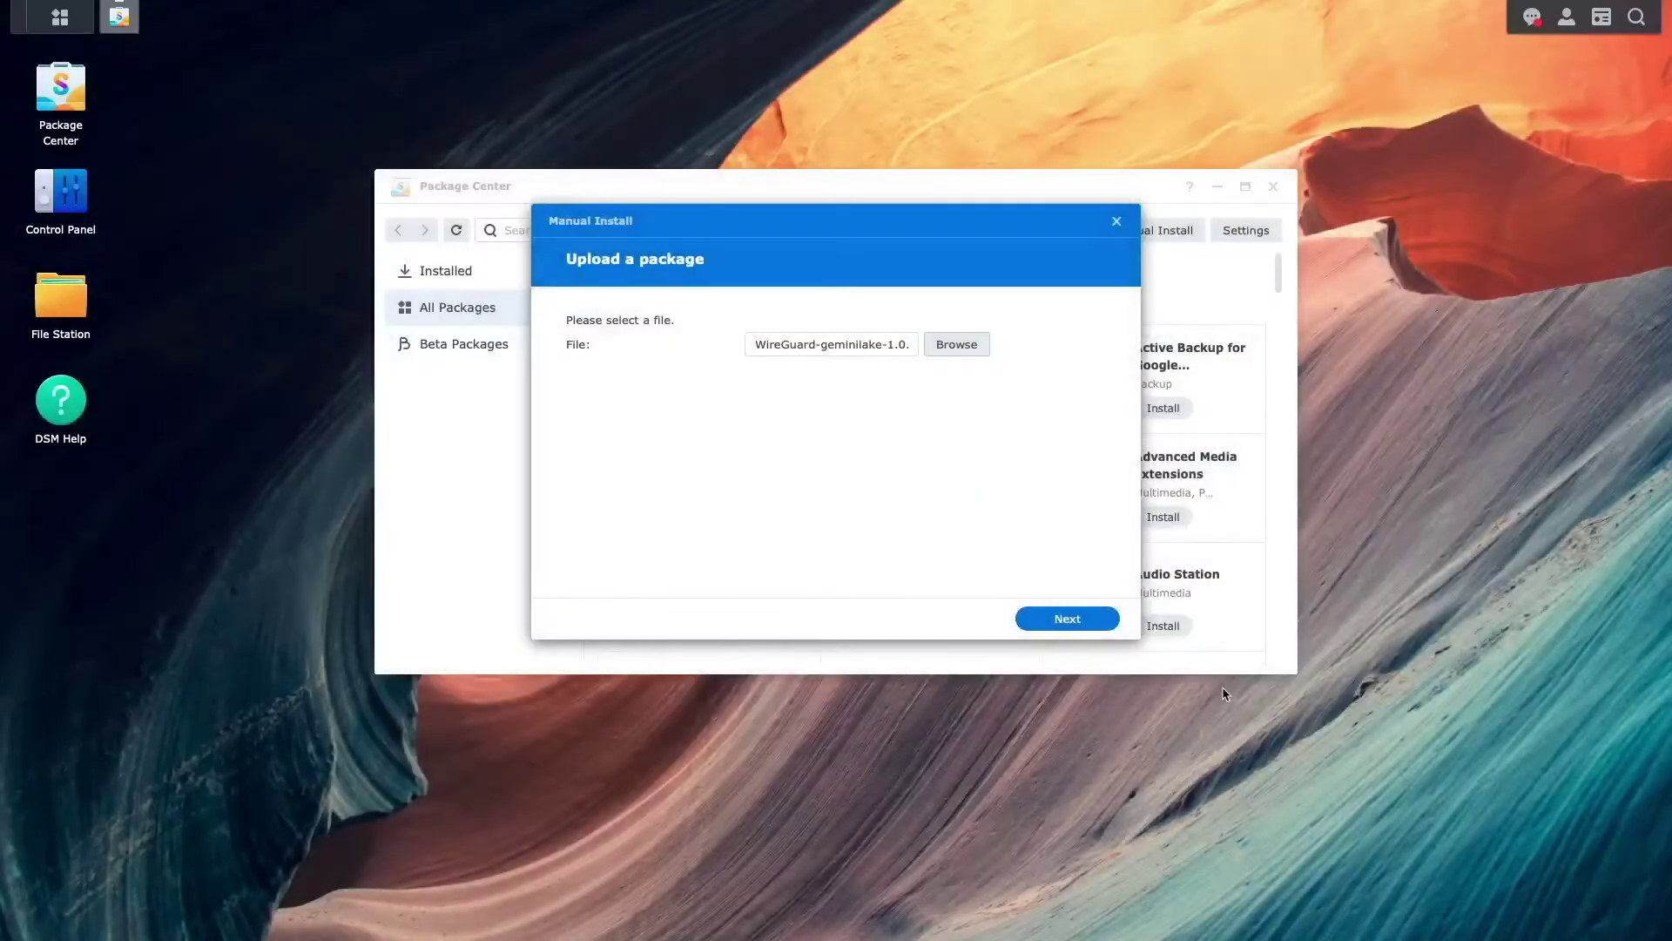
- Install the third-party WireGuard package without running it afterwards, then view the Installed list
{"action": "left_click", "coordinate": [1112, 622]}
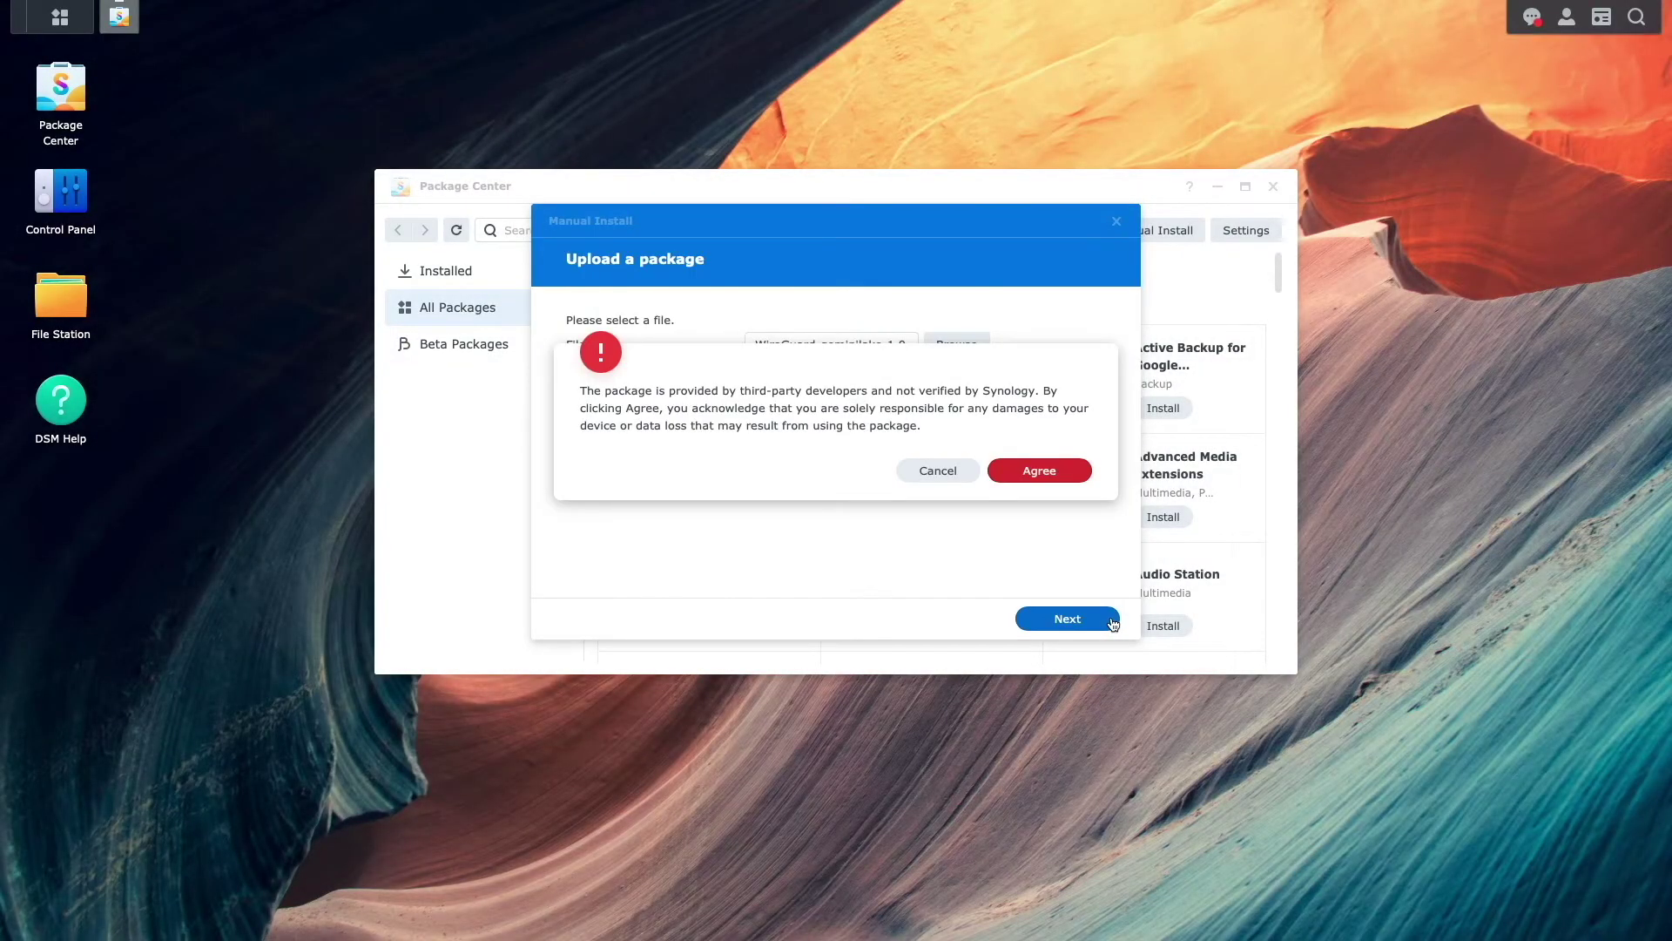
{"action": "left_click", "coordinate": [1075, 472]}
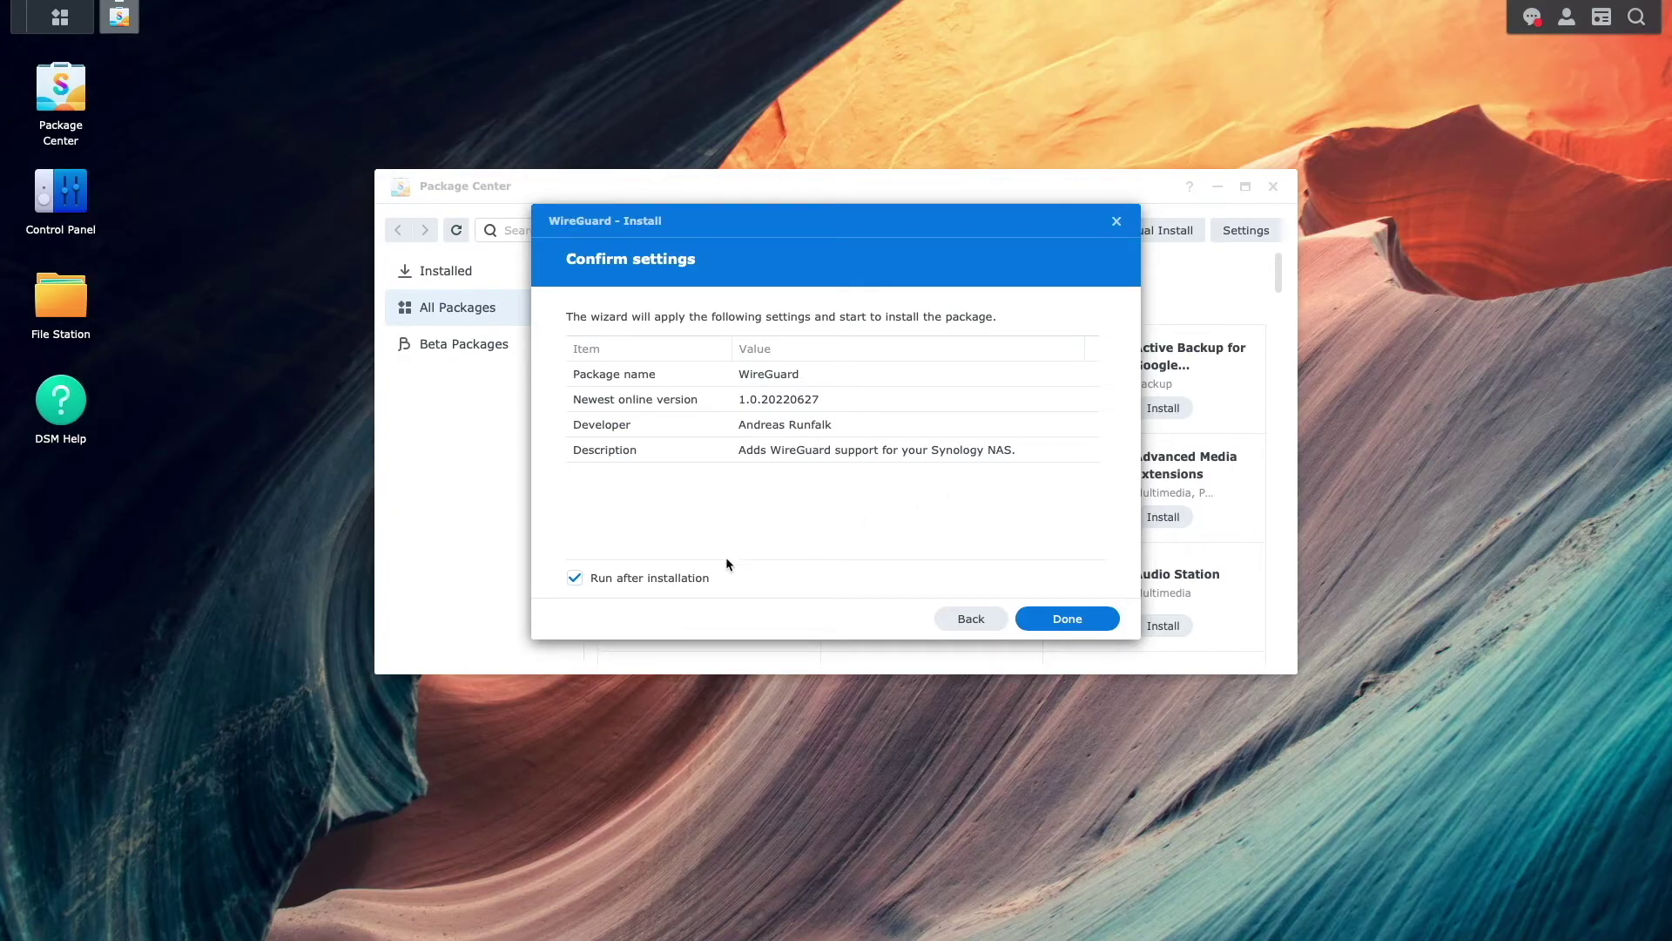
{"action": "left_click", "coordinate": [697, 578]}
{"action": "left_click", "coordinate": [1032, 622]}
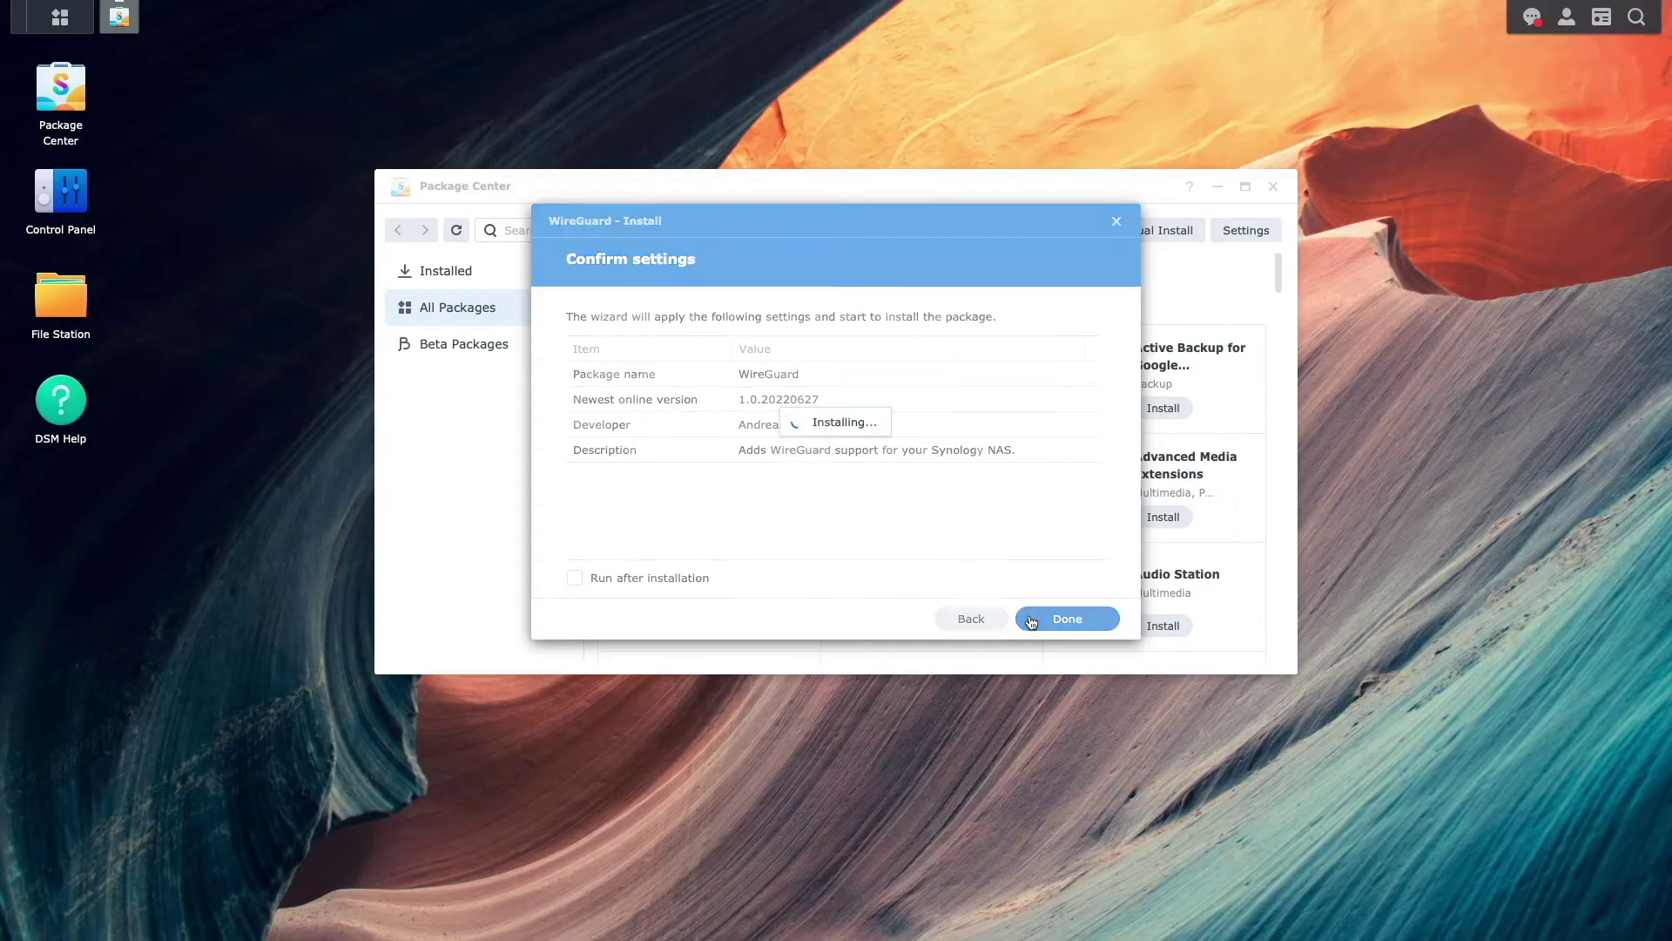
{"action": "left_click", "coordinate": [527, 286]}
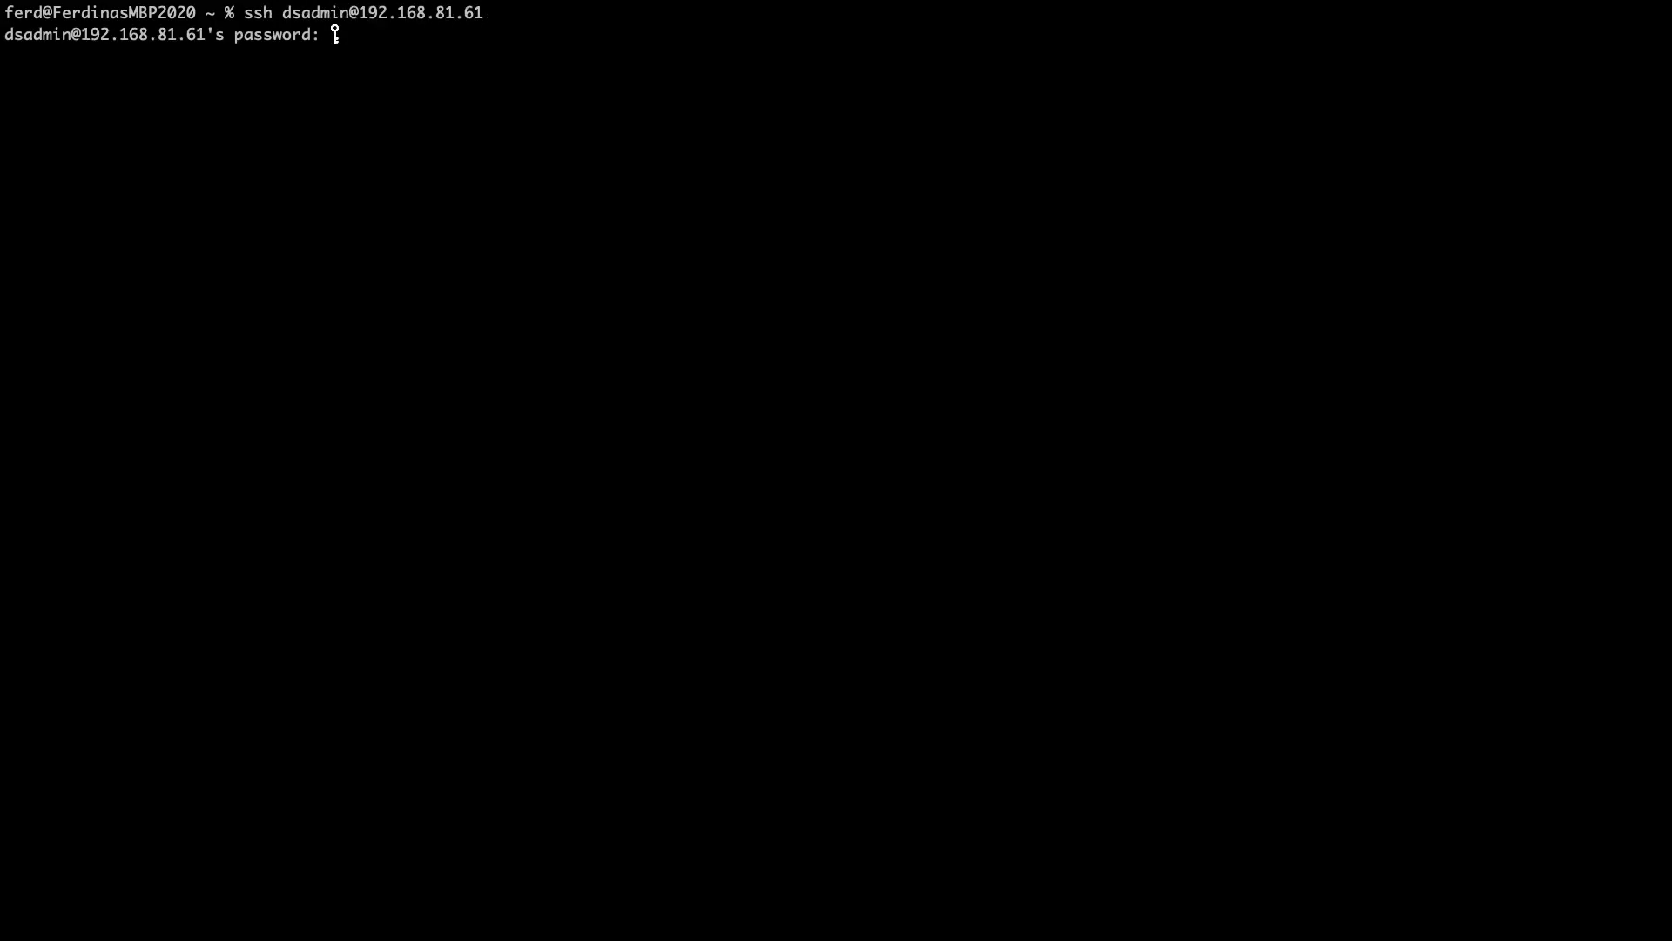
- SSH into the NAS at 192.168.81.61 and run sudo /var/packages/WireGuard/scripts/start
{"action": "key", "text": "Return"}
{"action": "type", "text": "sudo /var/packages/WireGuard/scripts/start"}
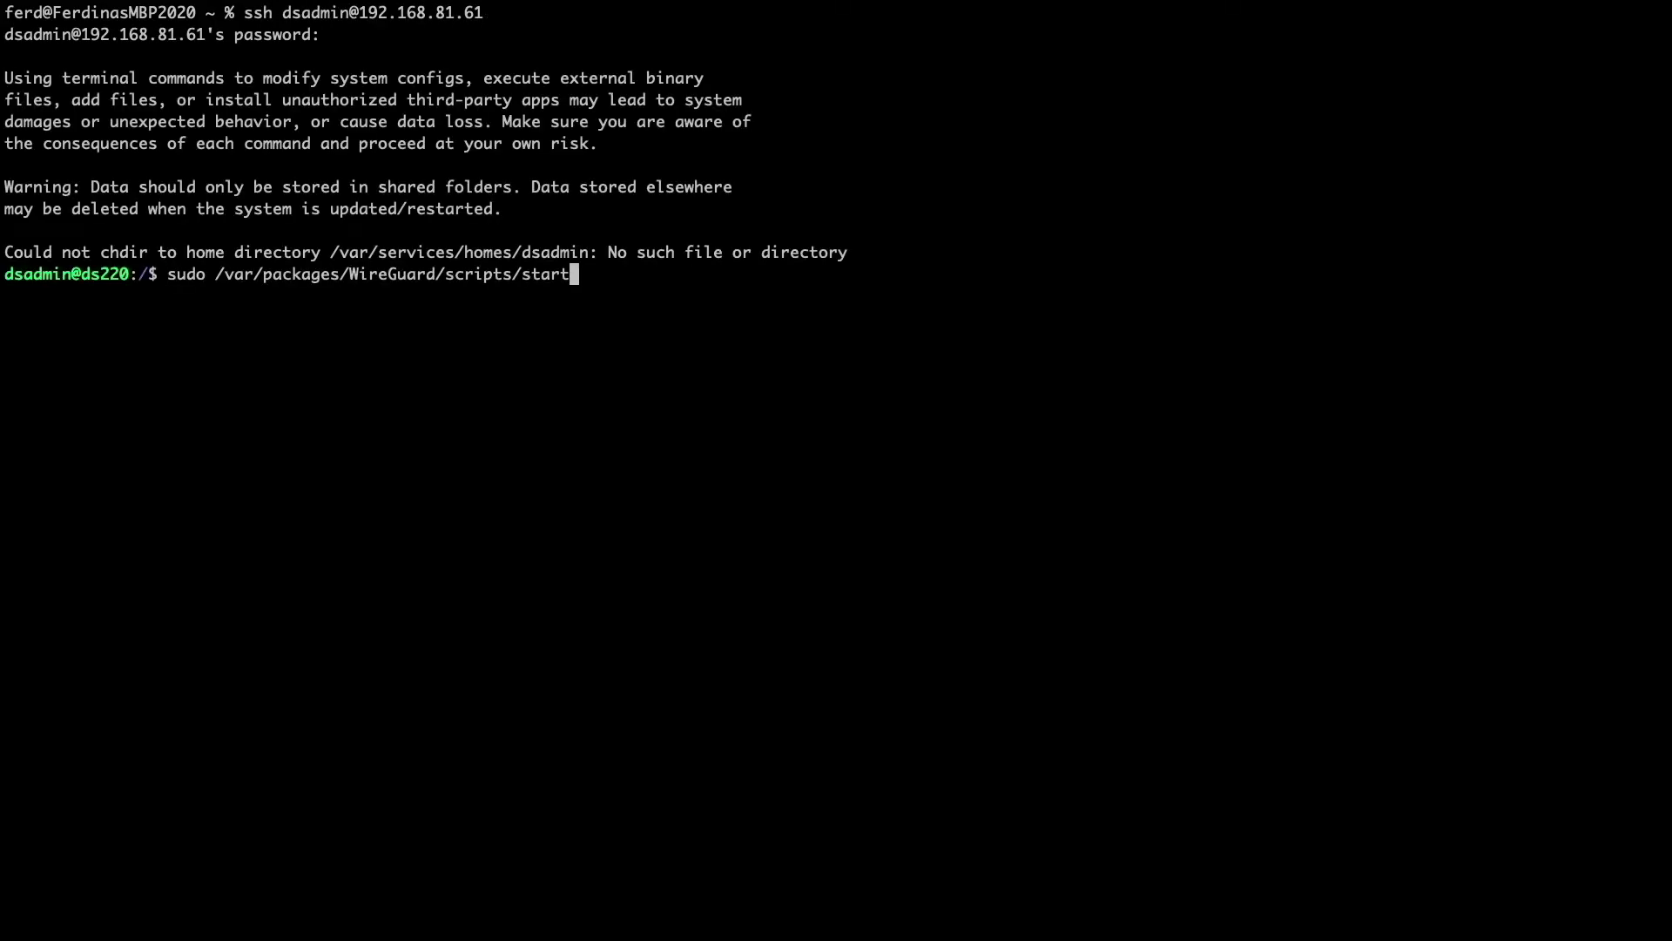
{"action": "key", "text": "Return"}
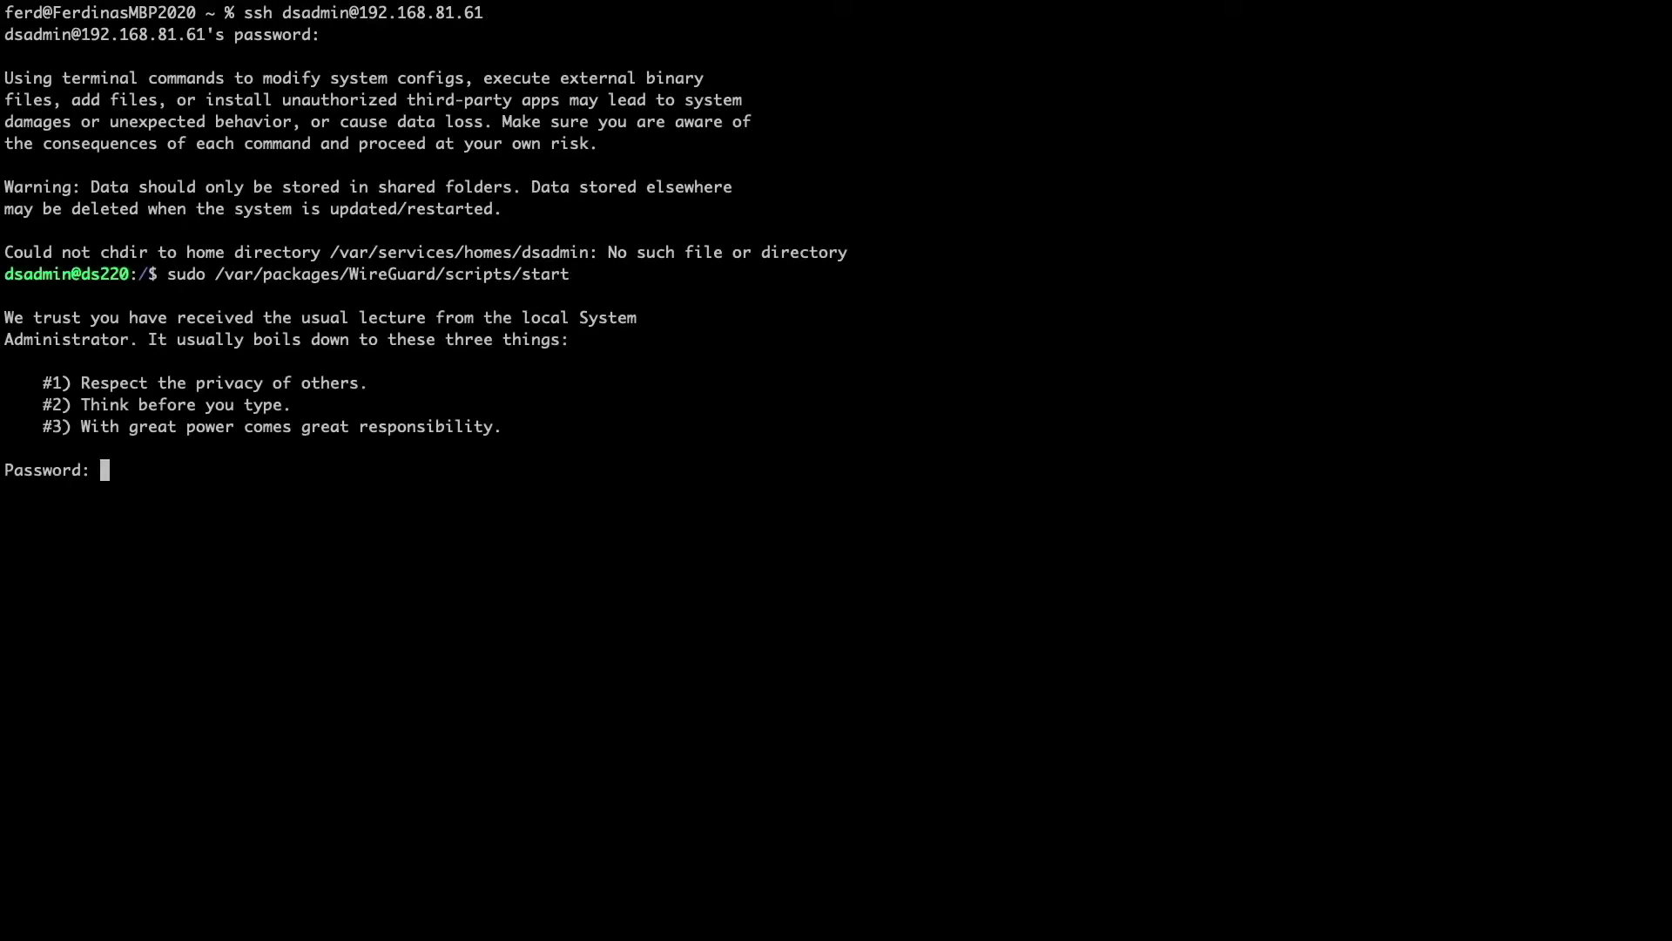
{"action": "key", "text": "Return"}
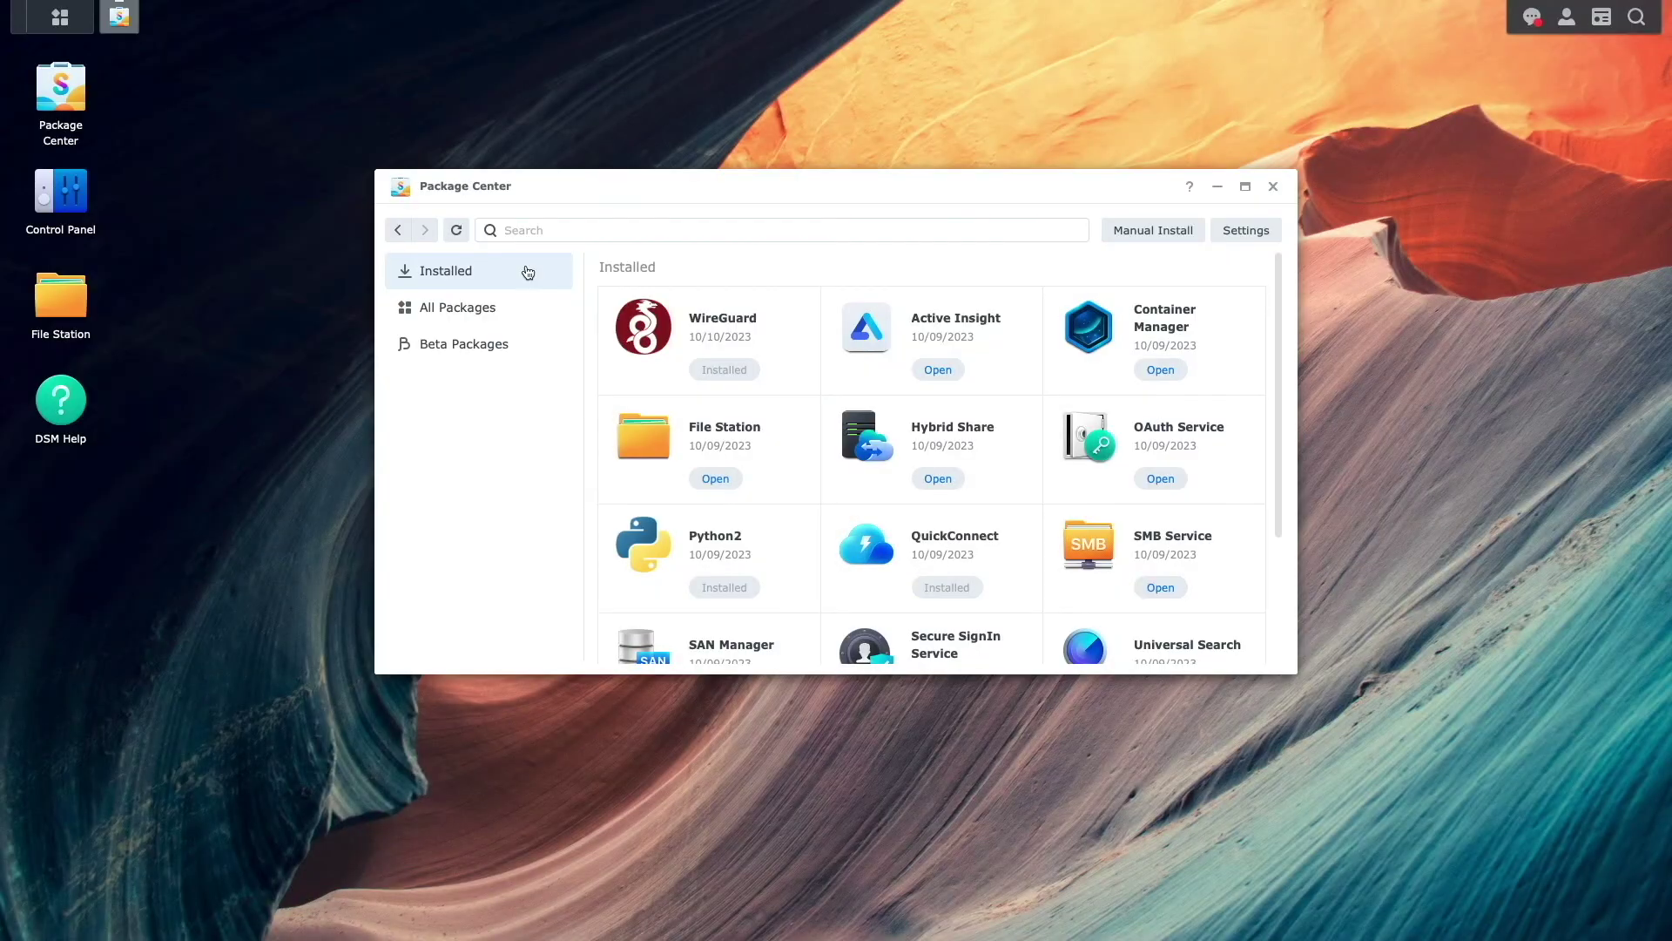
- Check that WireGuard's package details show Running, then close Package Center
{"action": "left_click", "coordinate": [633, 374]}
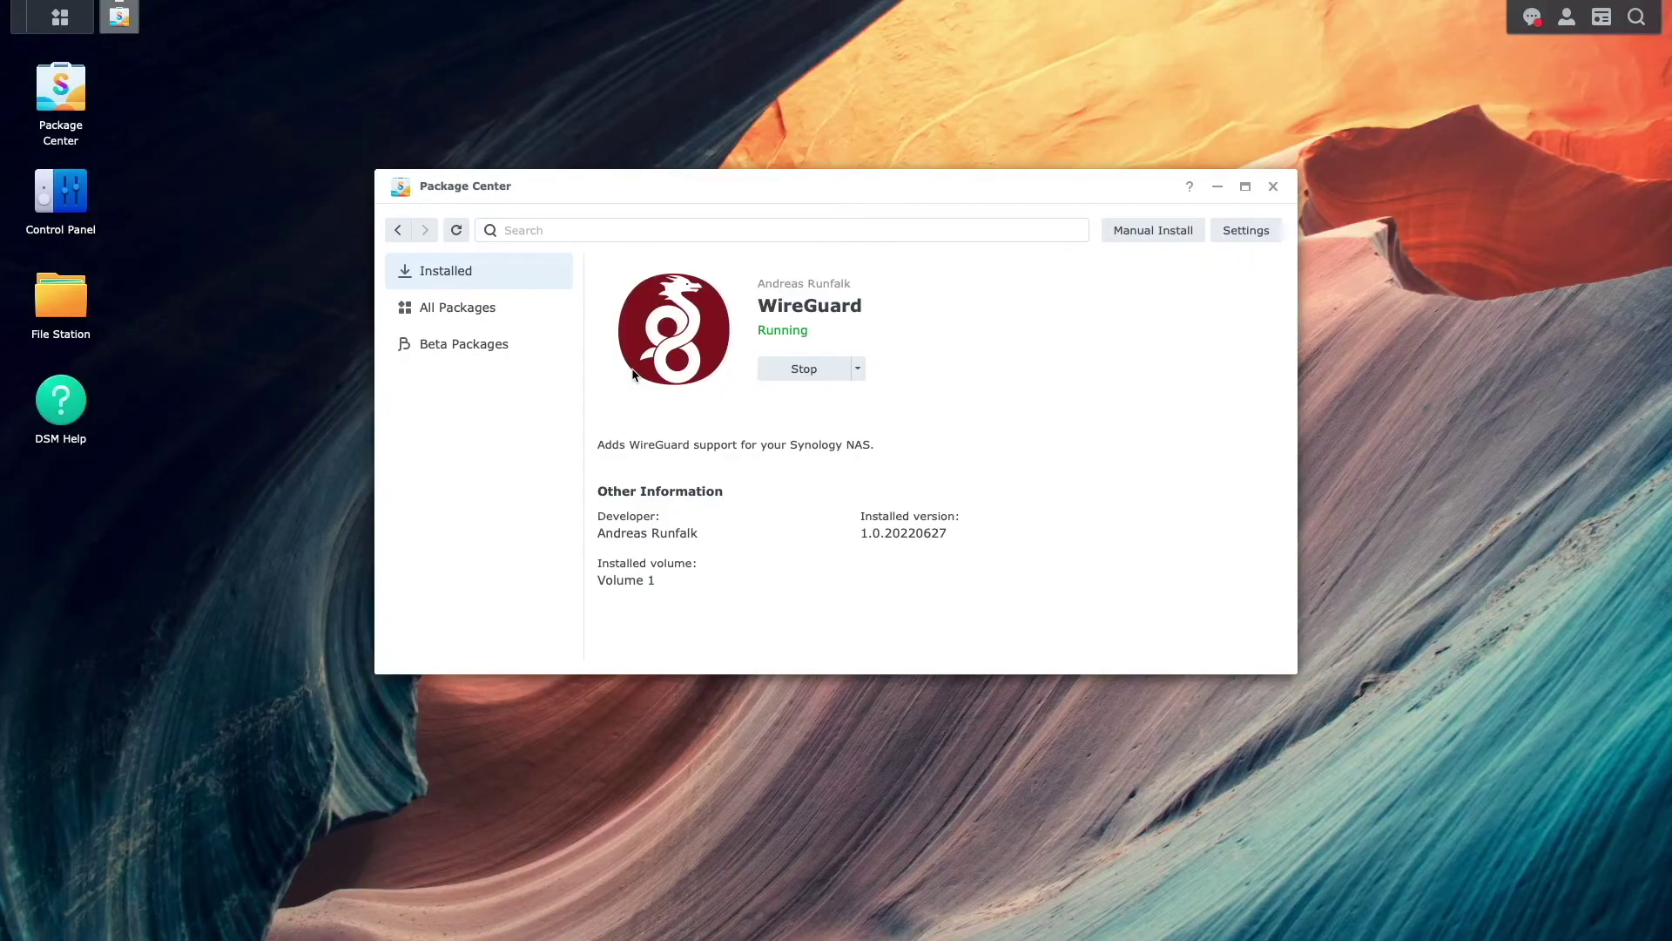
{"action": "left_click", "coordinate": [1273, 186]}
- In File Station, add a folder named wg-easy under docker, then close File Station
{"action": "left_click", "coordinate": [87, 306]}
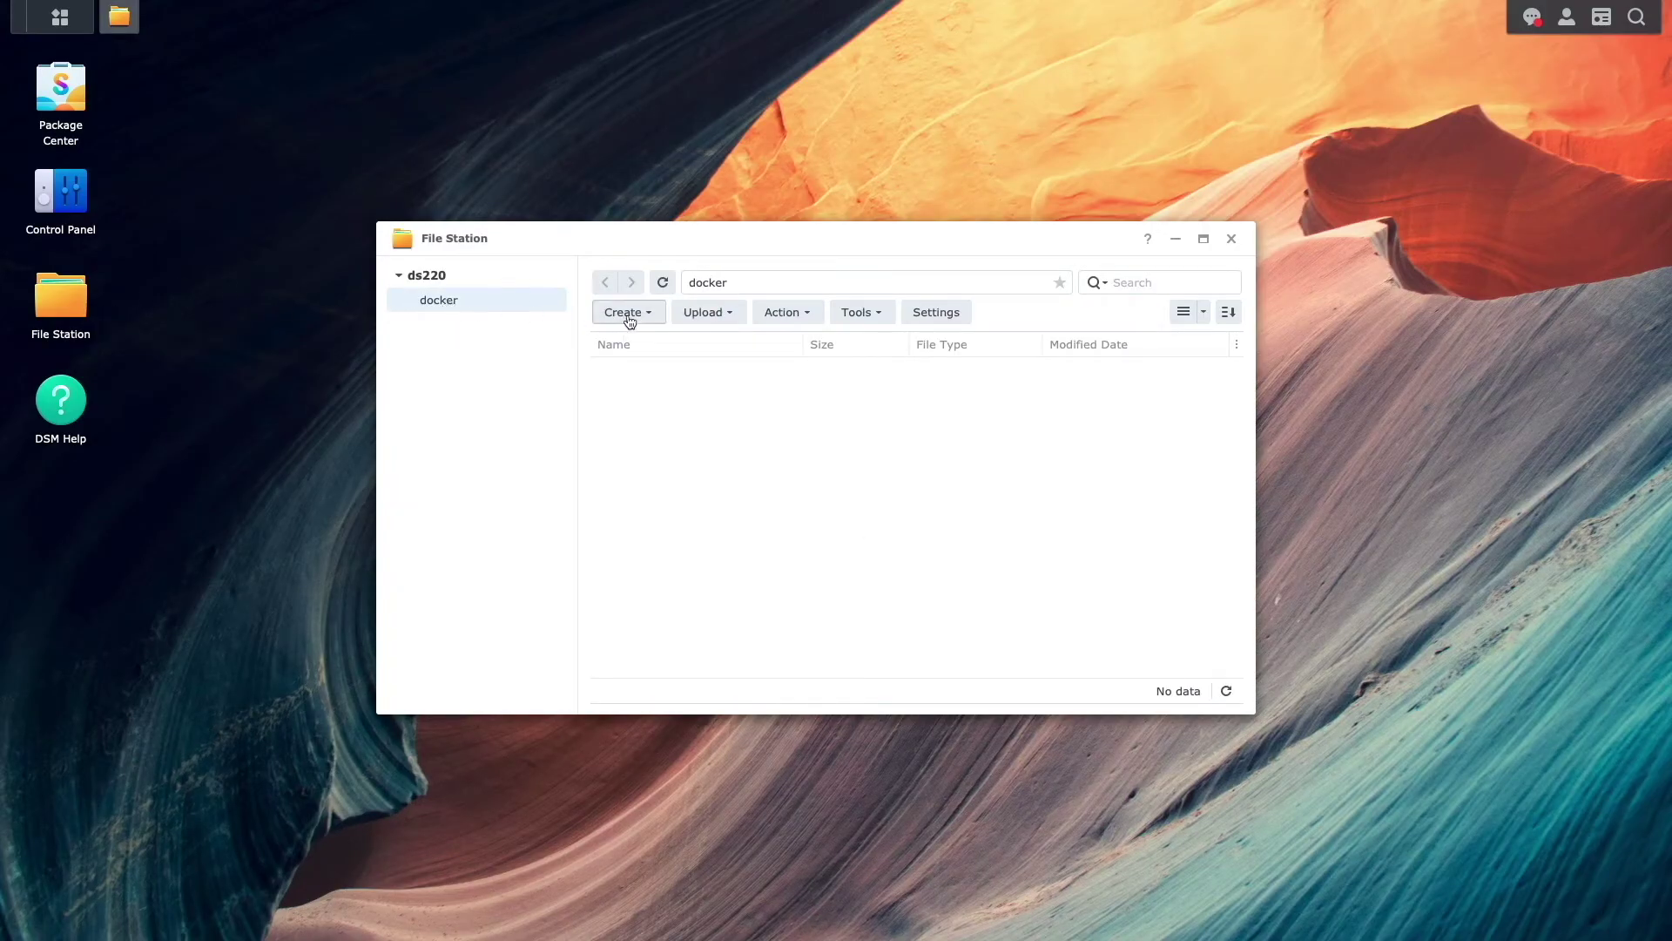
{"action": "left_click", "coordinate": [630, 320]}
{"action": "left_click", "coordinate": [665, 341]}
{"action": "type", "text": "wg-ea"}
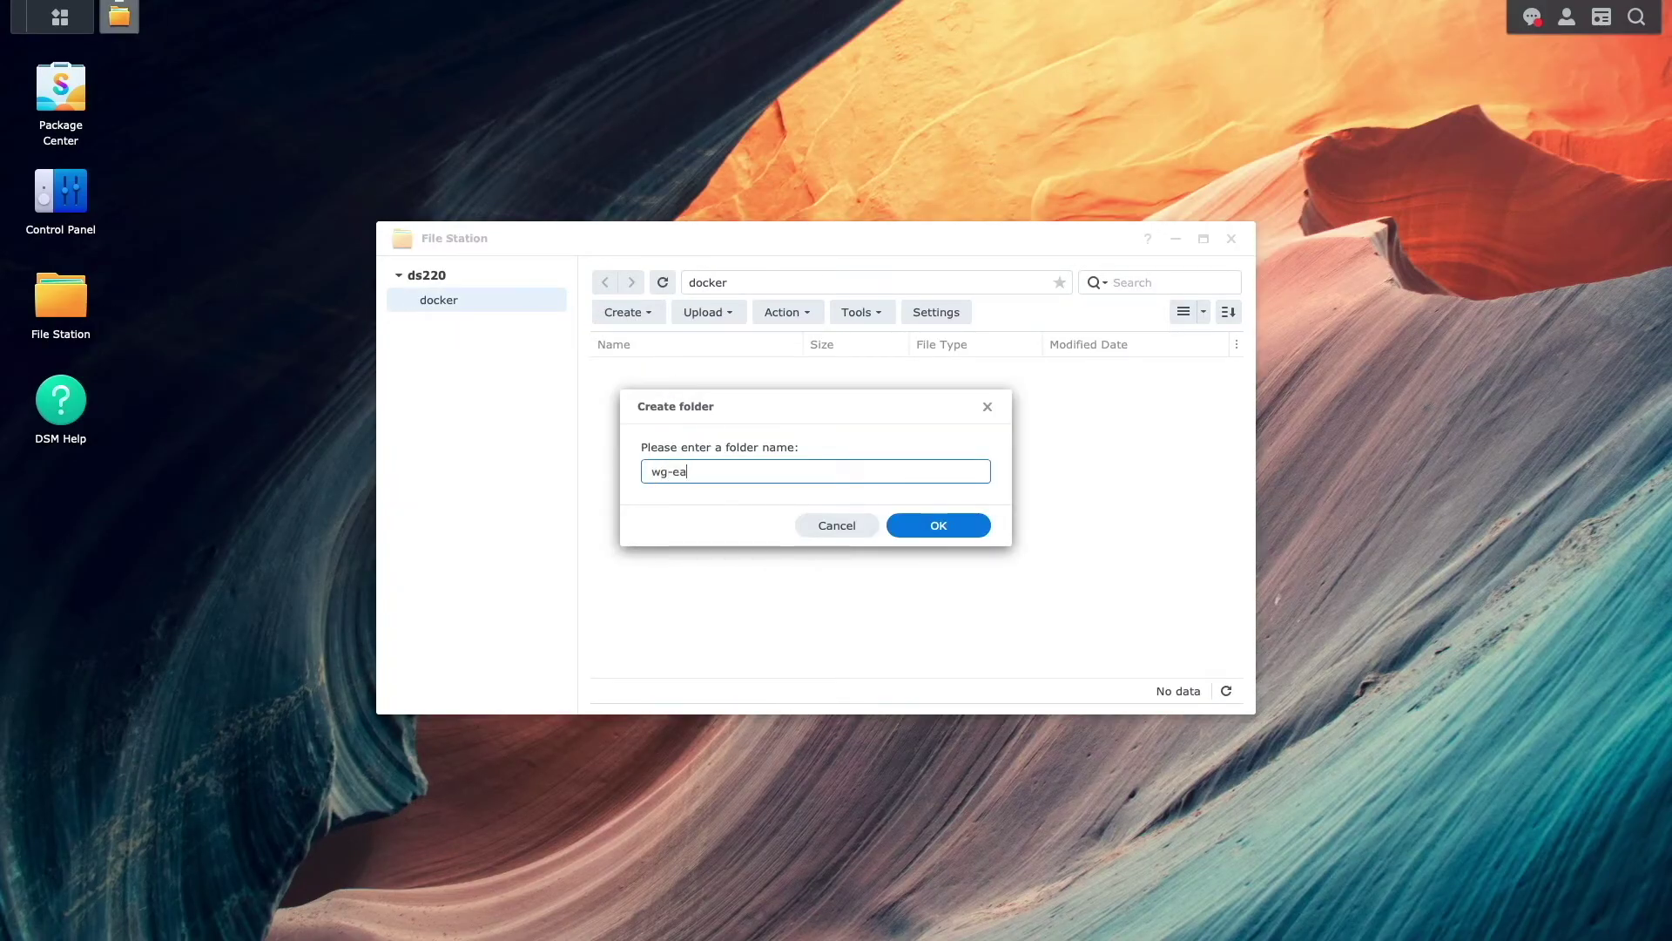
{"action": "type", "text": "sy"}
{"action": "left_click", "coordinate": [901, 527]}
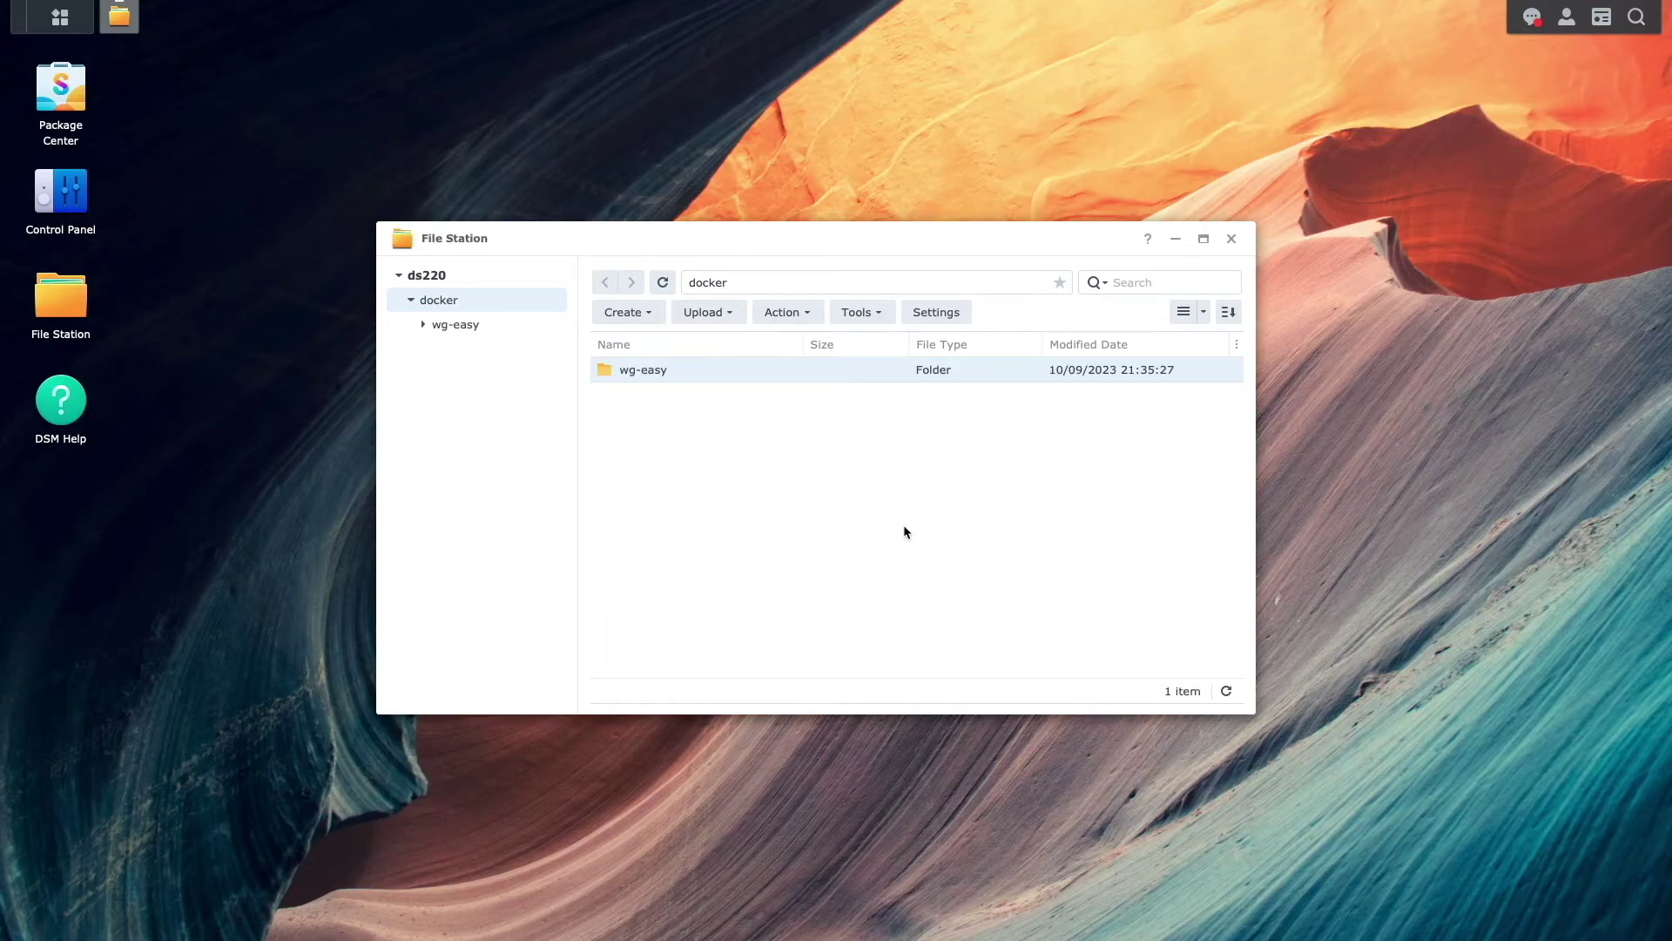
{"action": "left_click", "coordinate": [1232, 239]}
- Launch Container Manager and start a new project named wg-easy
{"action": "left_click", "coordinate": [67, 30]}
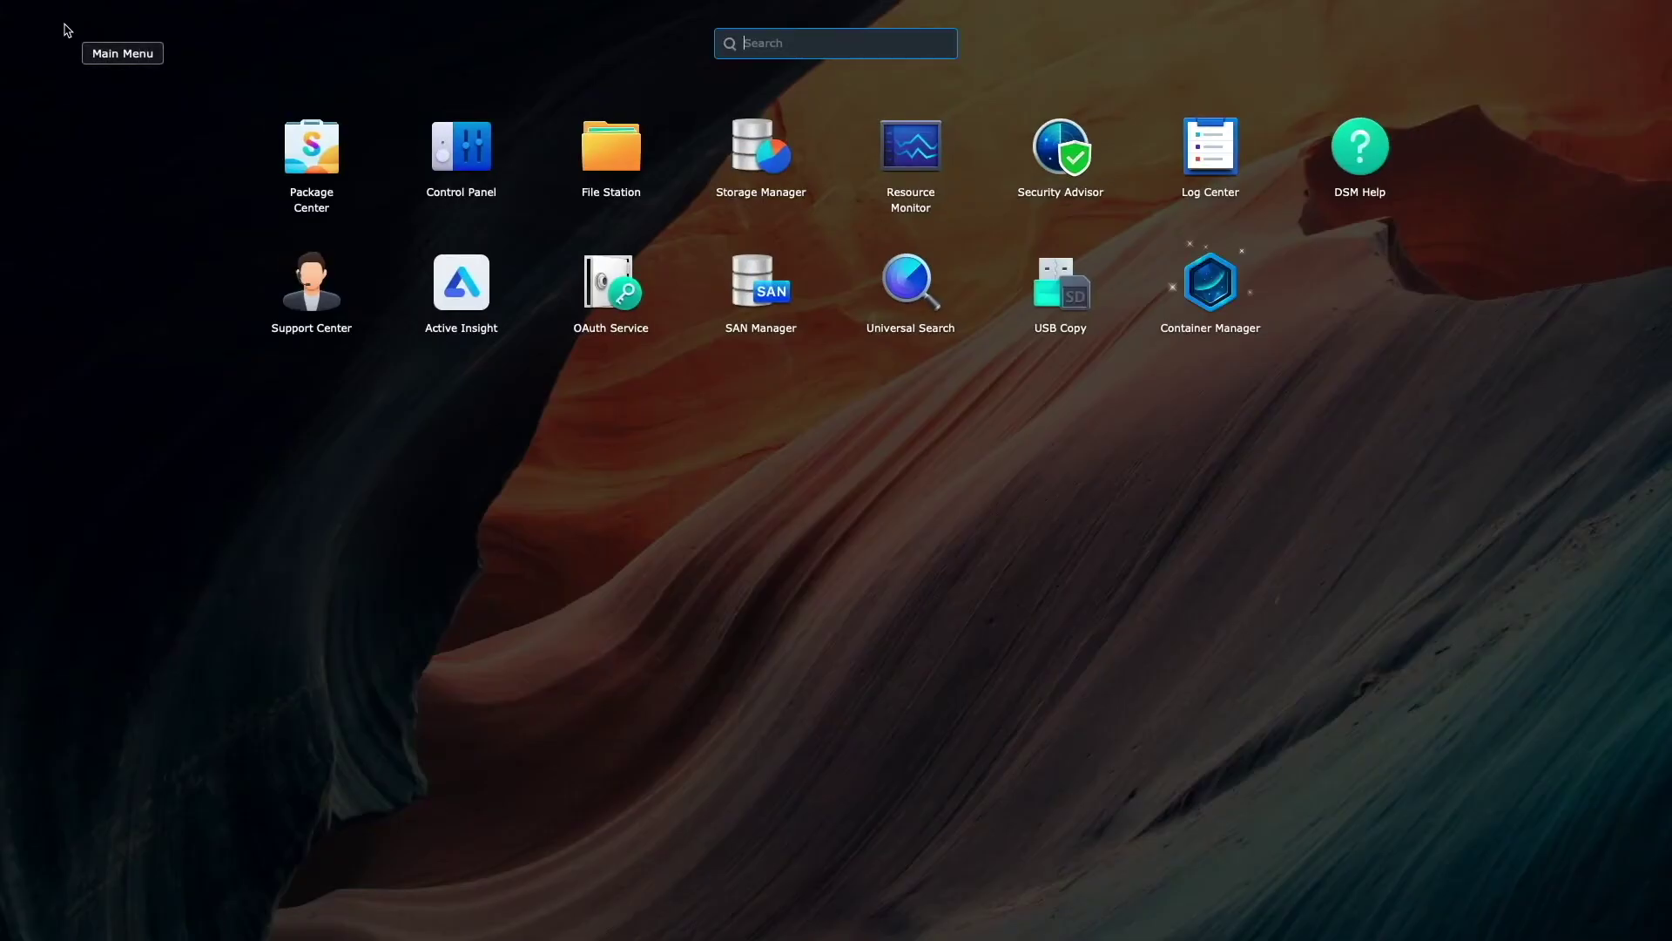
{"action": "left_click", "coordinate": [1186, 284]}
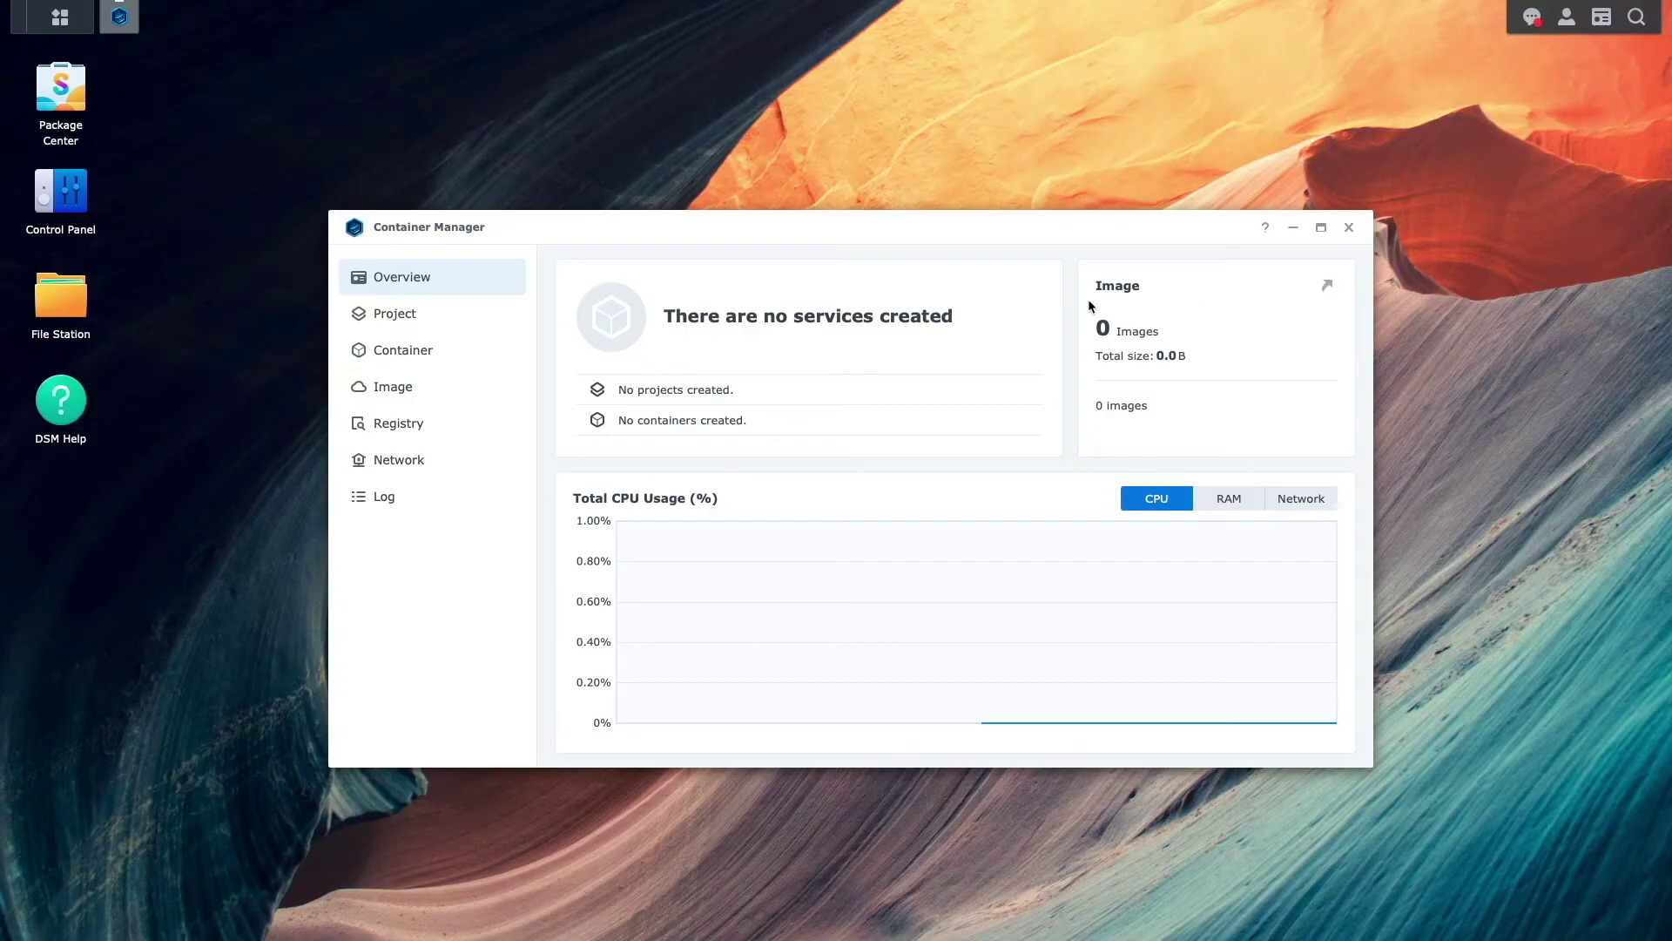
{"action": "left_click", "coordinate": [480, 315]}
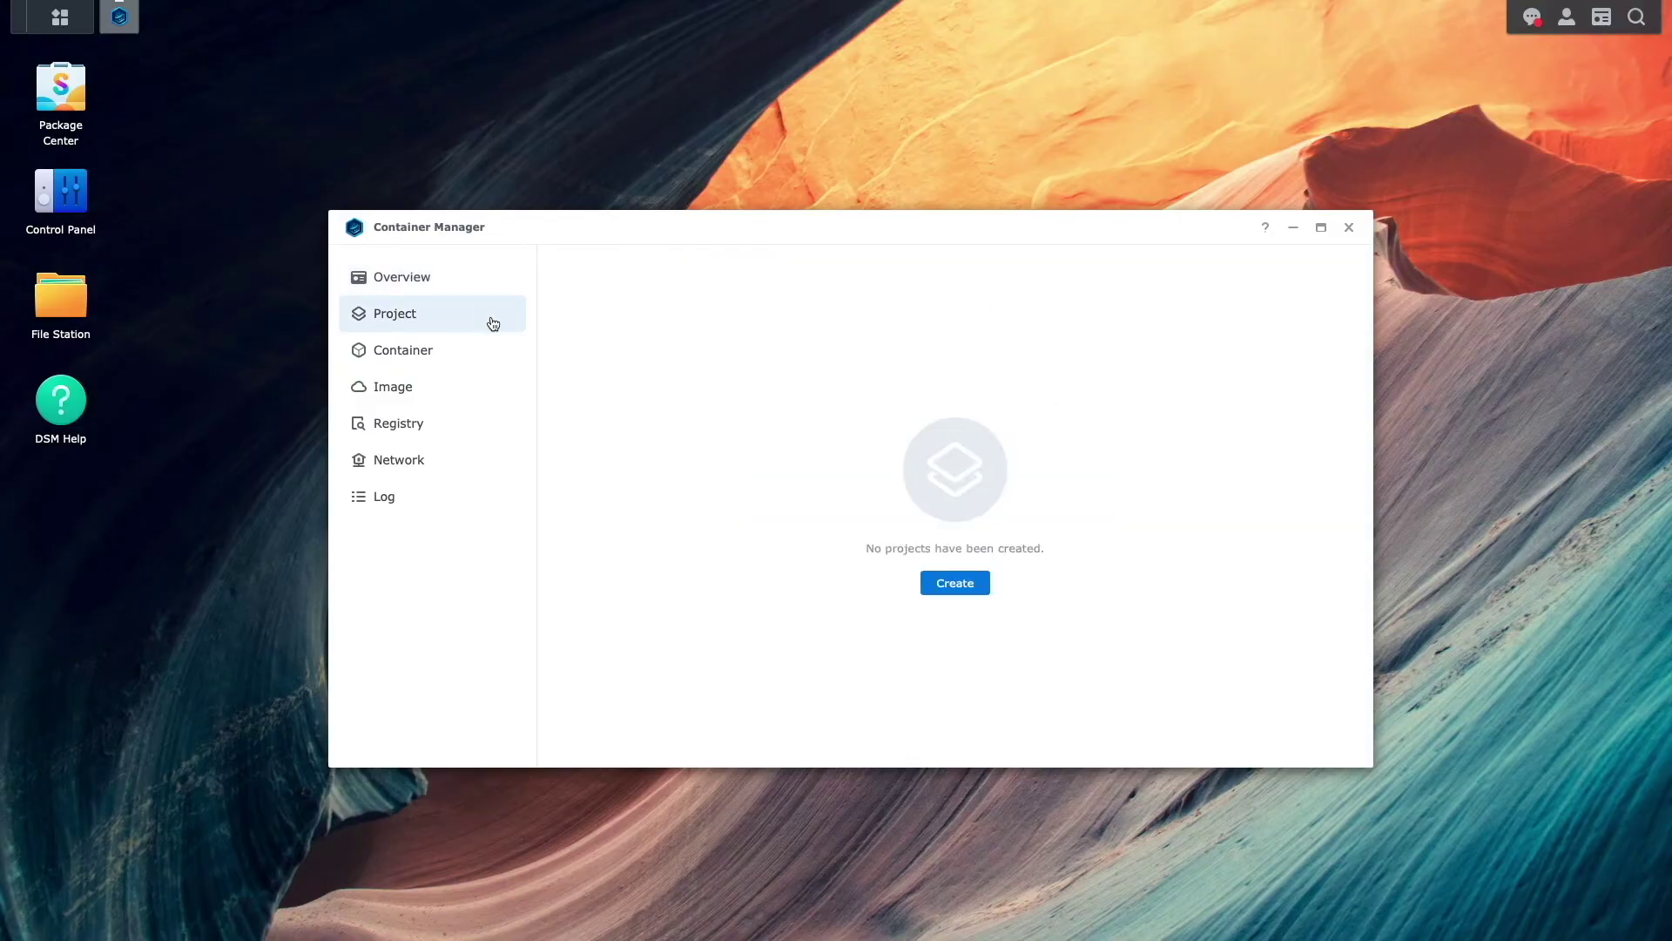
{"action": "left_click", "coordinate": [979, 583]}
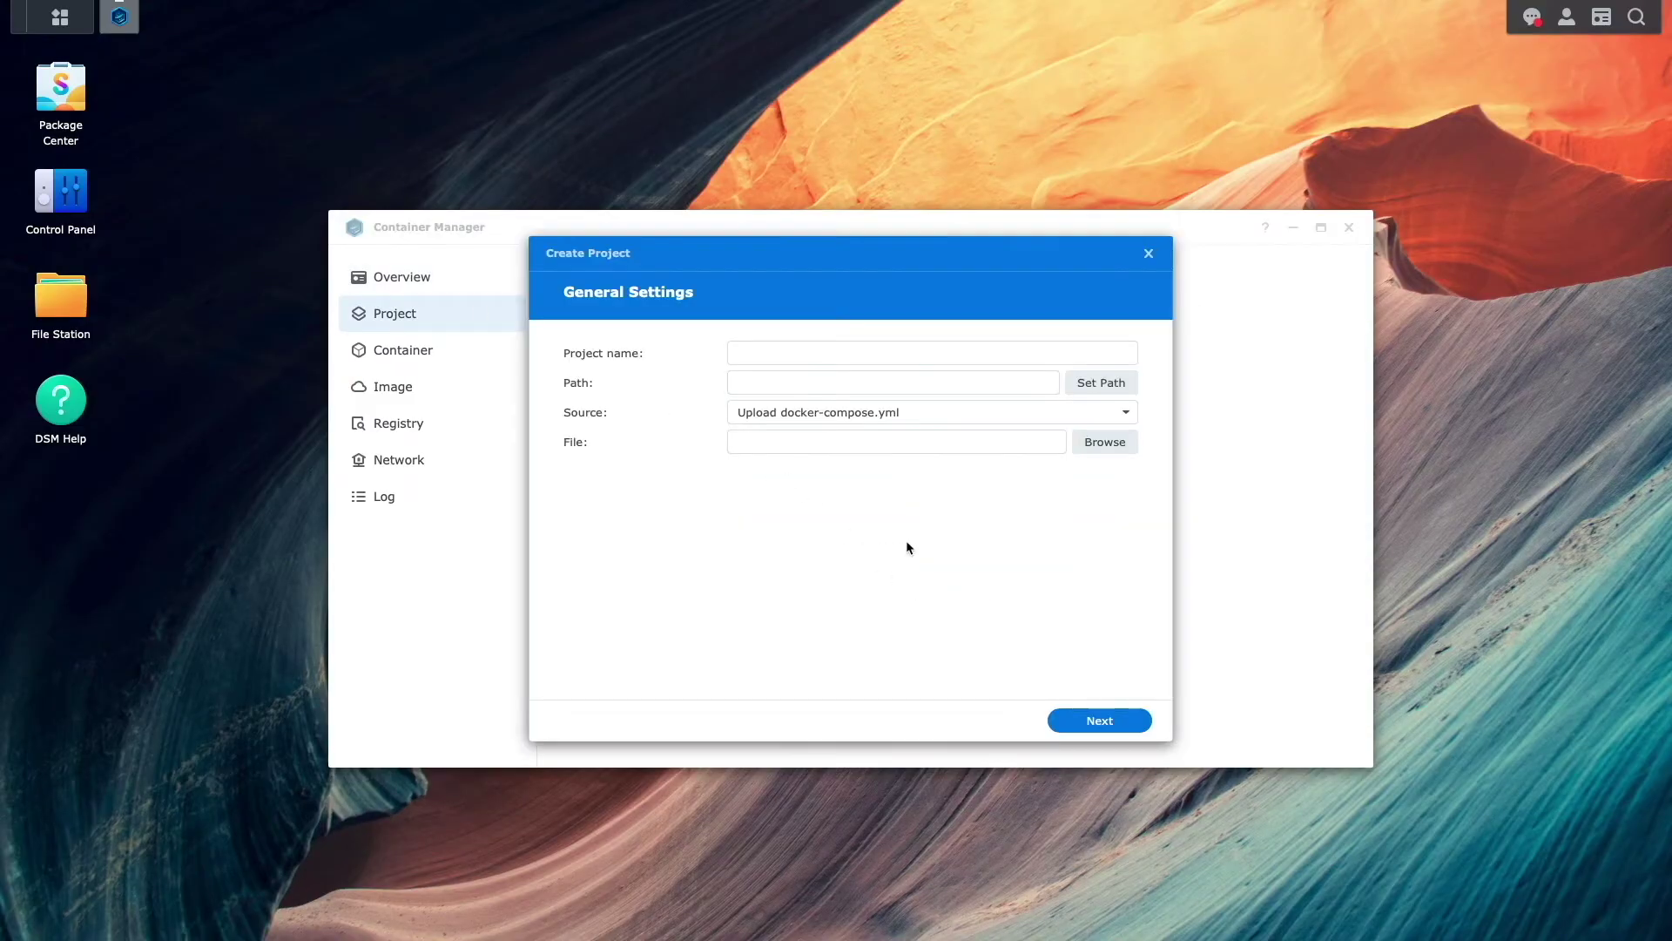
{"action": "left_click", "coordinate": [781, 351]}
{"action": "type", "text": "wg-easy"}
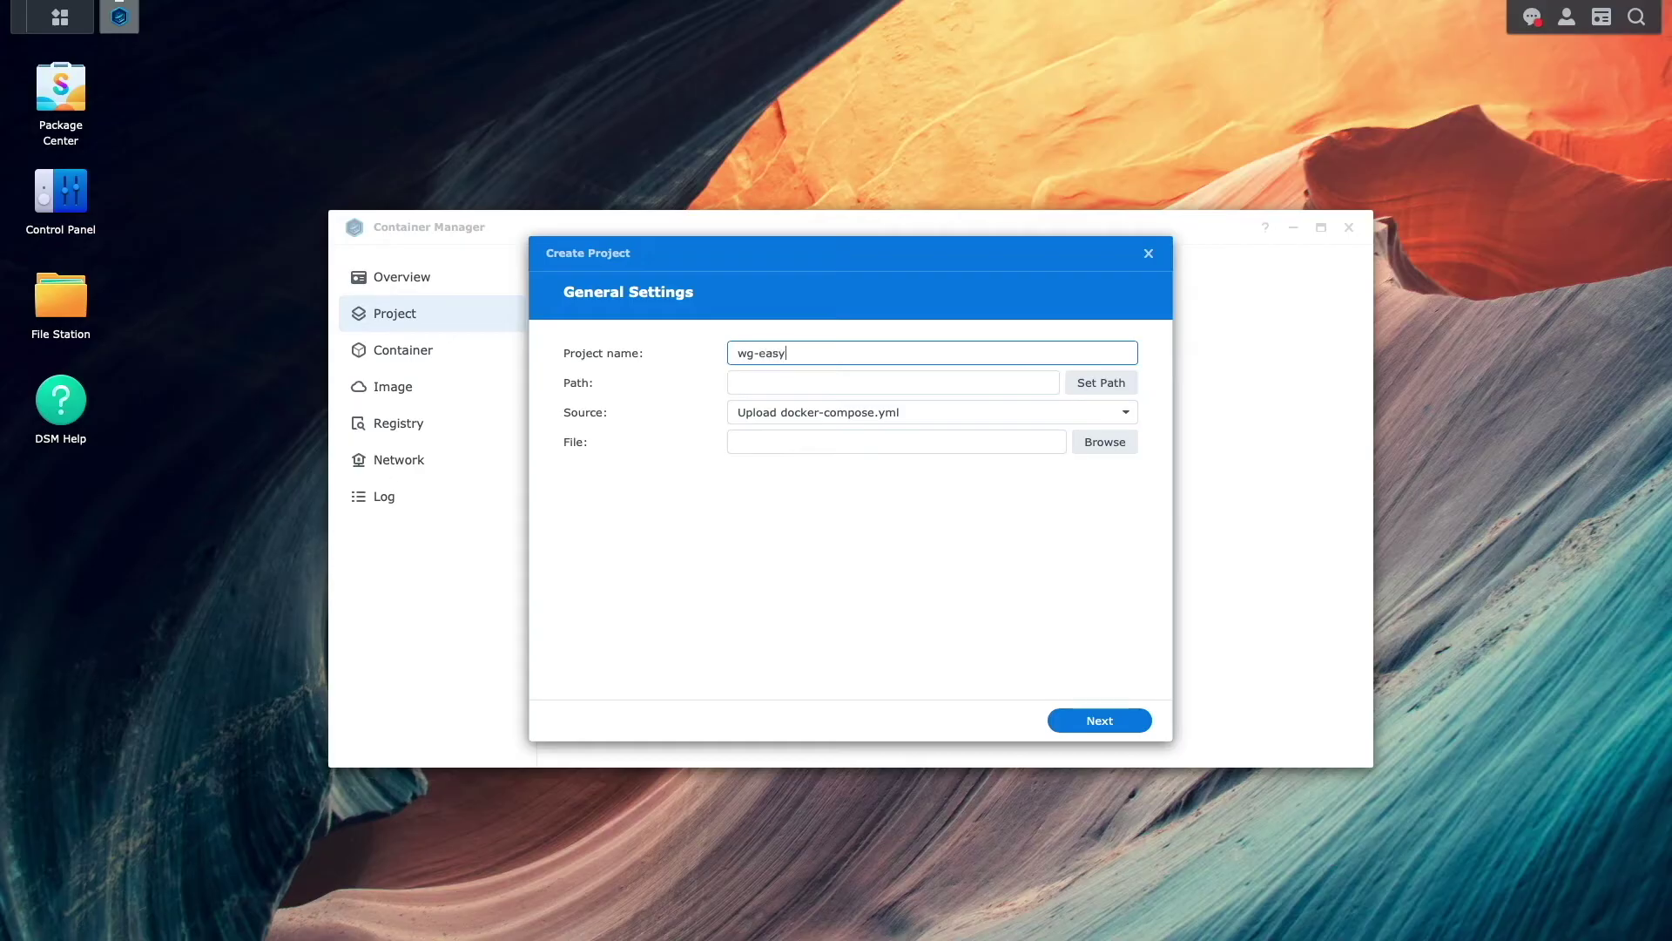
- Set the project path to /docker/wg-easy and the source to Create docker-compose.yml
{"action": "left_click", "coordinate": [1075, 382]}
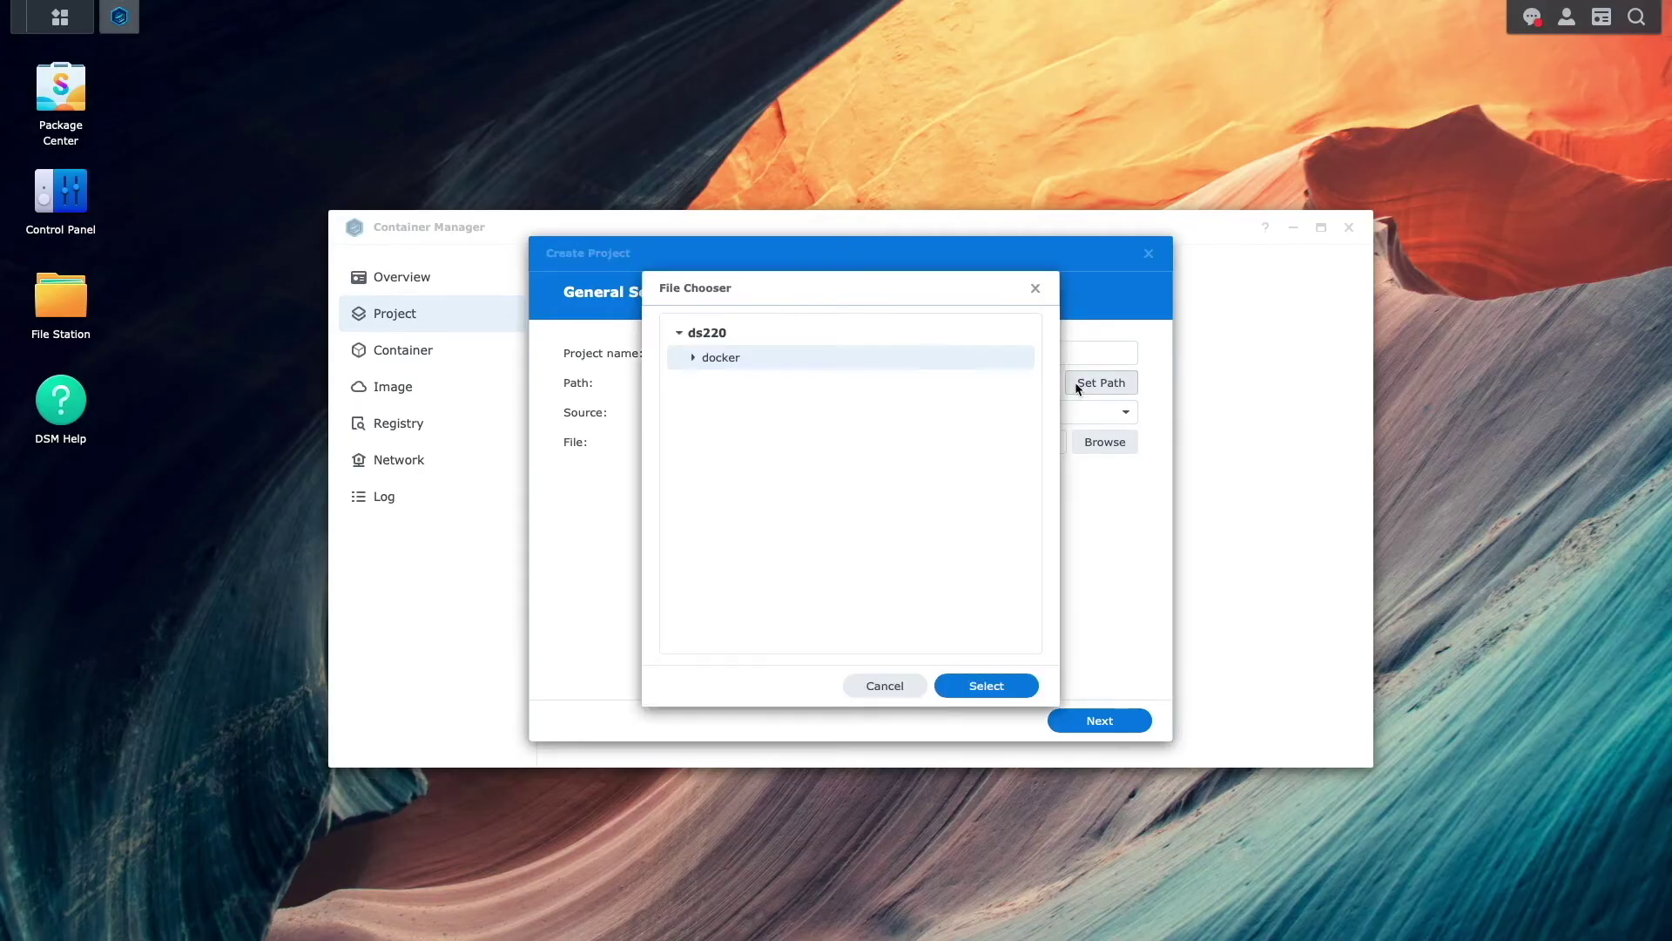
{"action": "left_click", "coordinate": [694, 358]}
{"action": "left_click", "coordinate": [723, 384]}
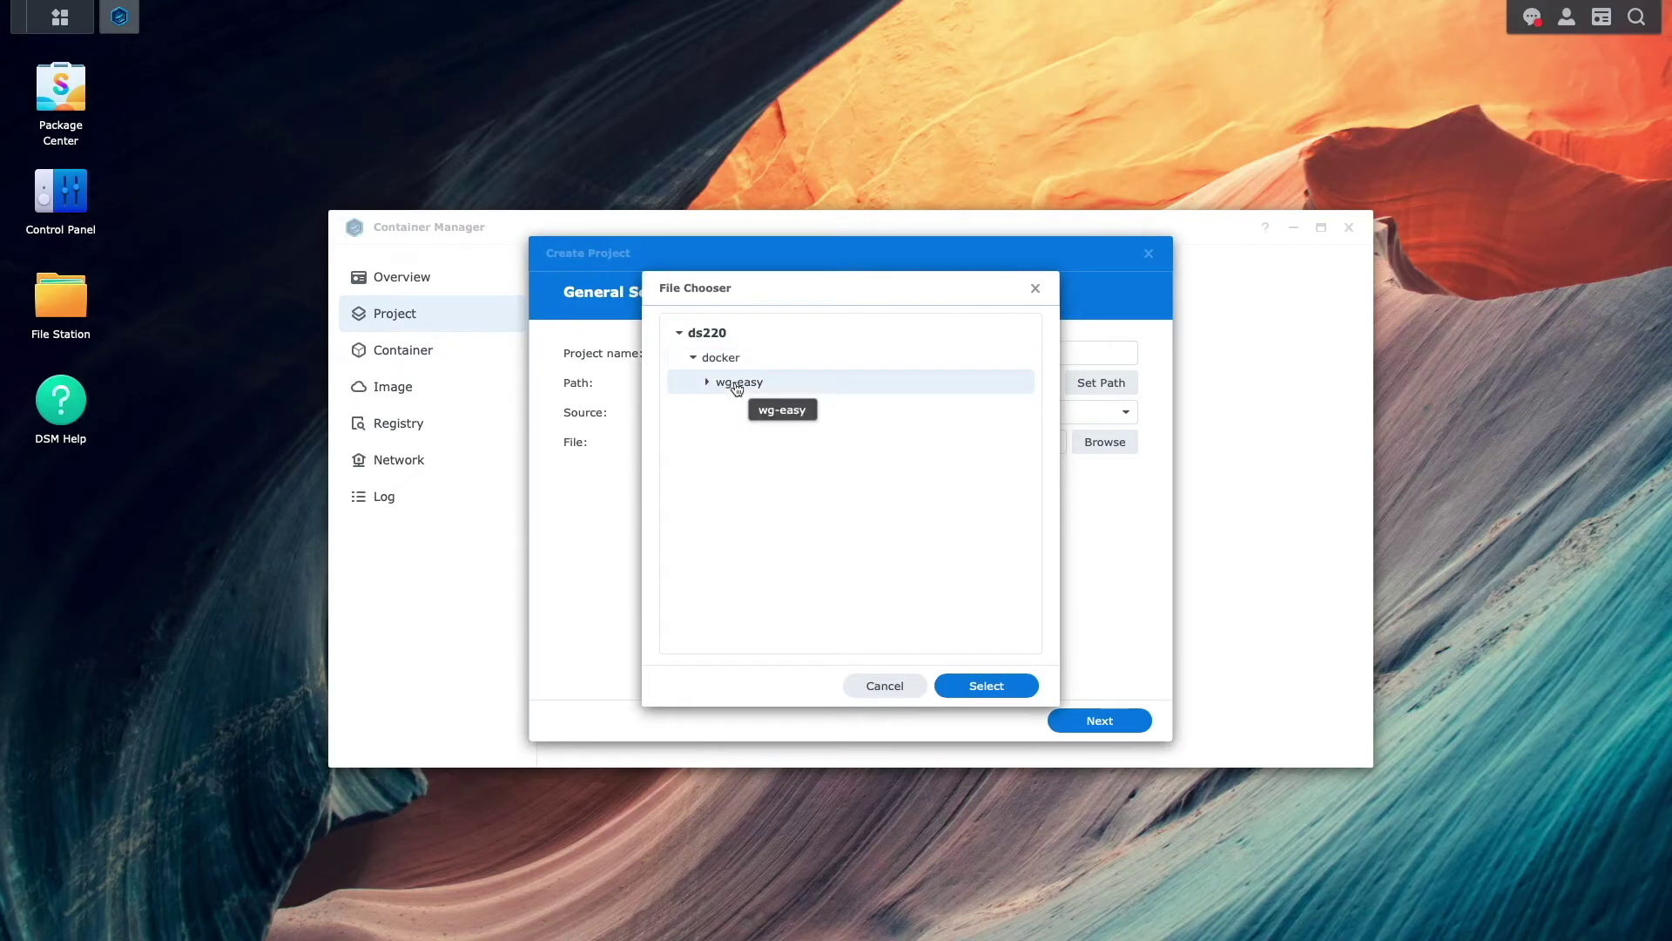
{"action": "left_click", "coordinate": [1015, 685]}
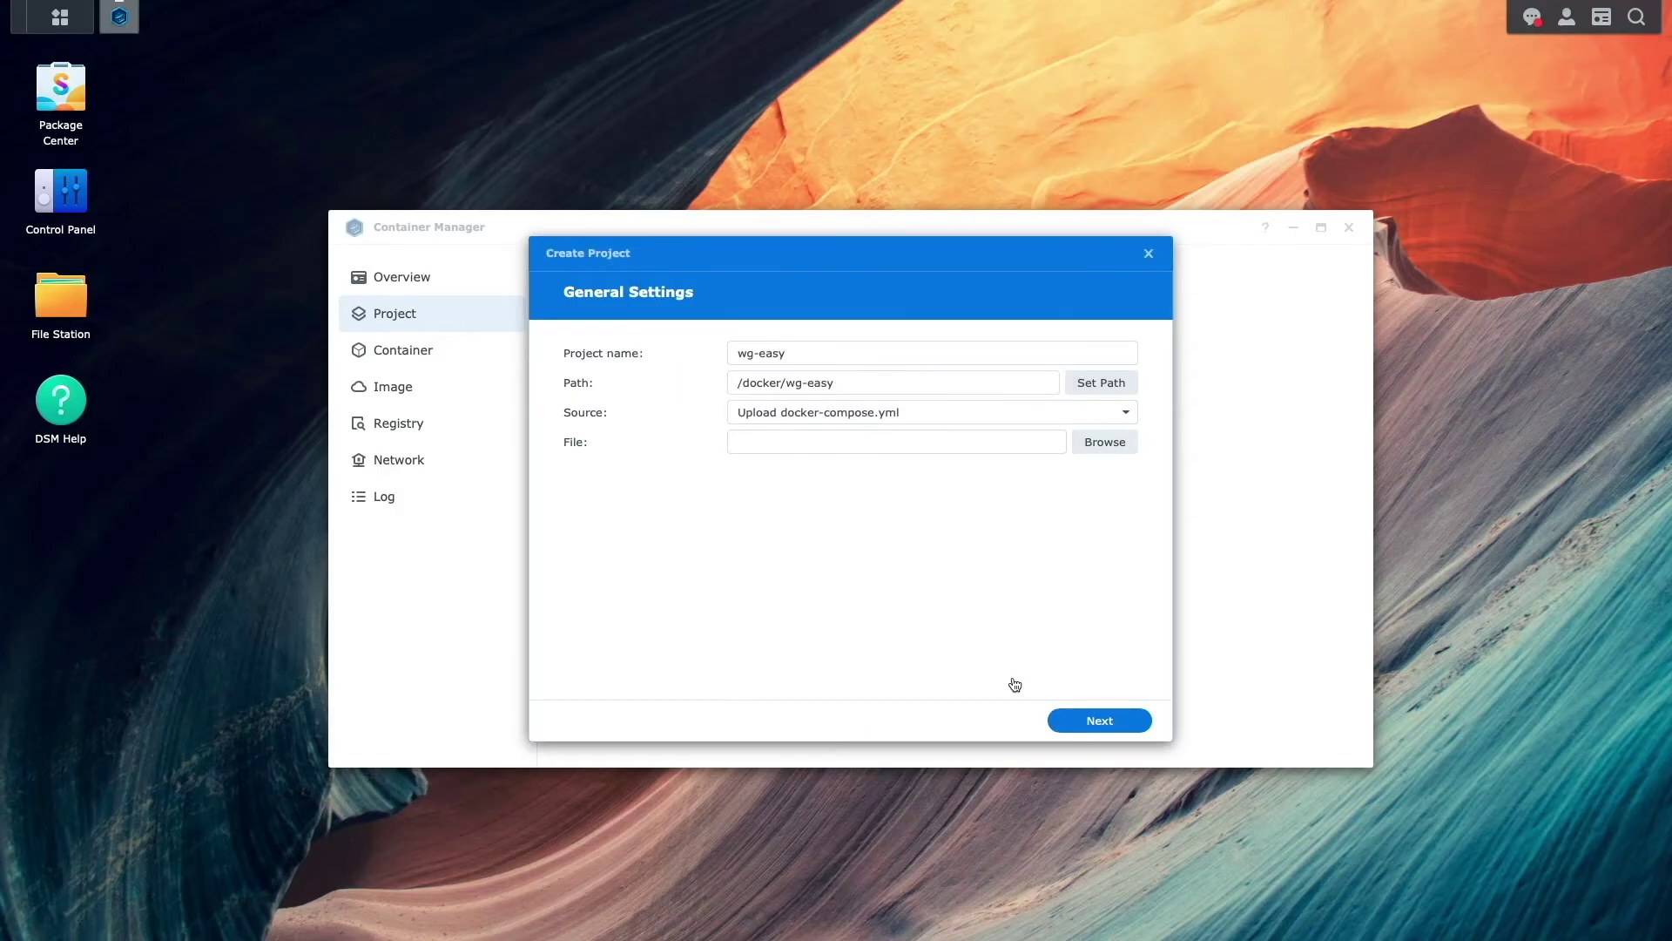
{"action": "left_click", "coordinate": [1124, 412]}
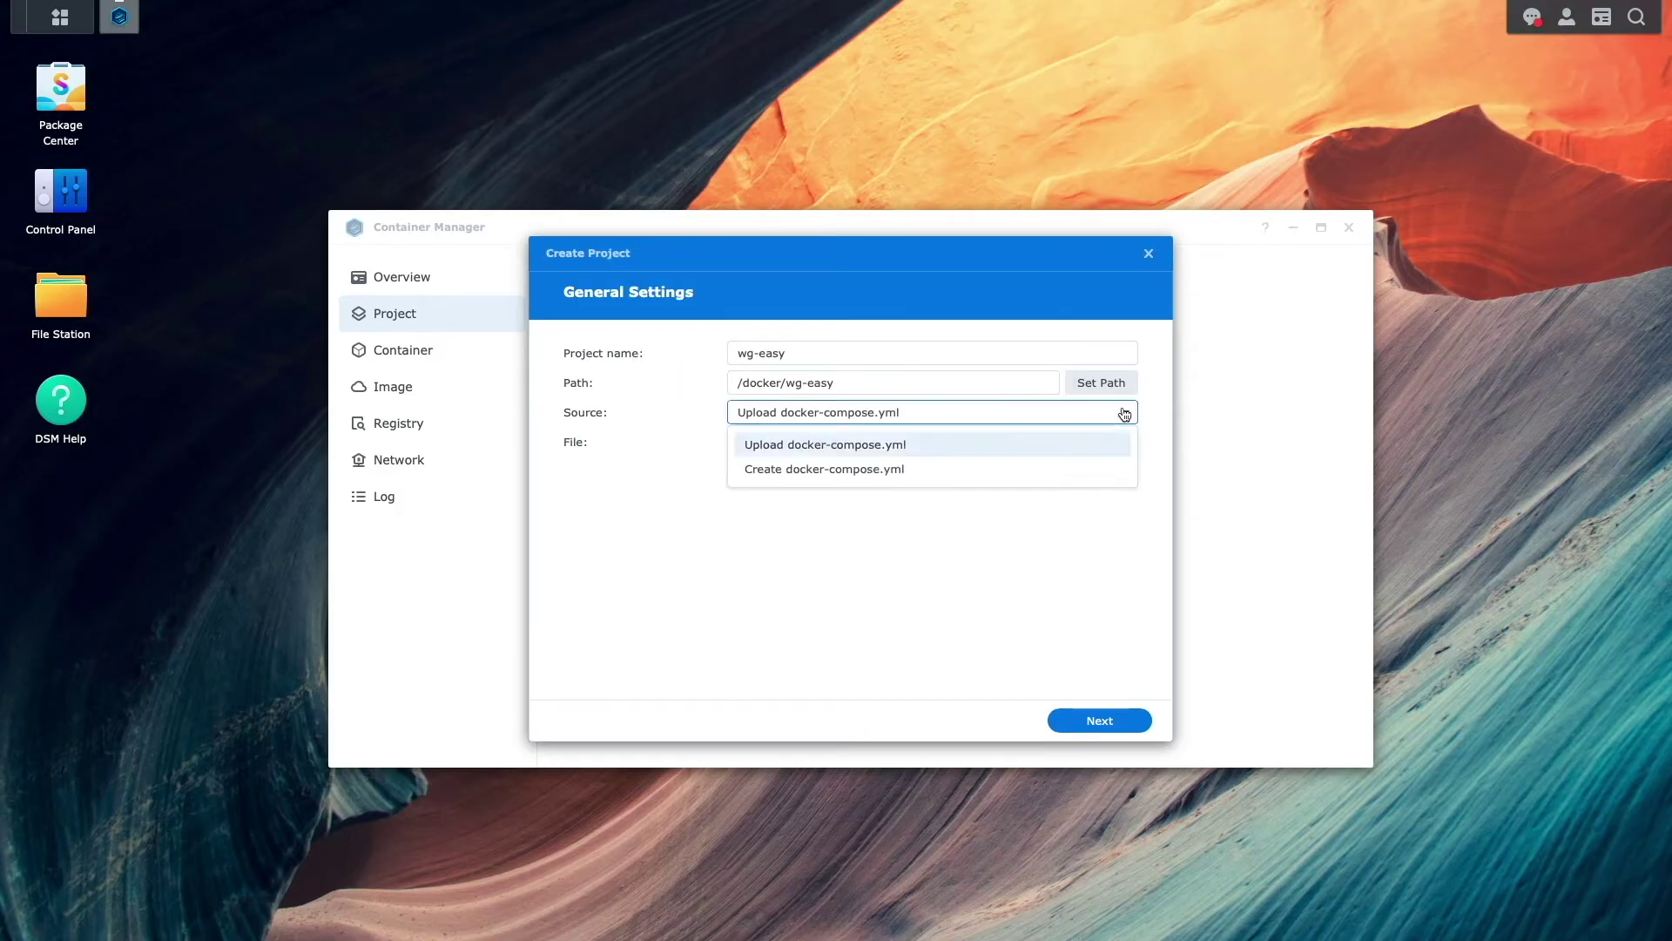
{"action": "left_click", "coordinate": [894, 471]}
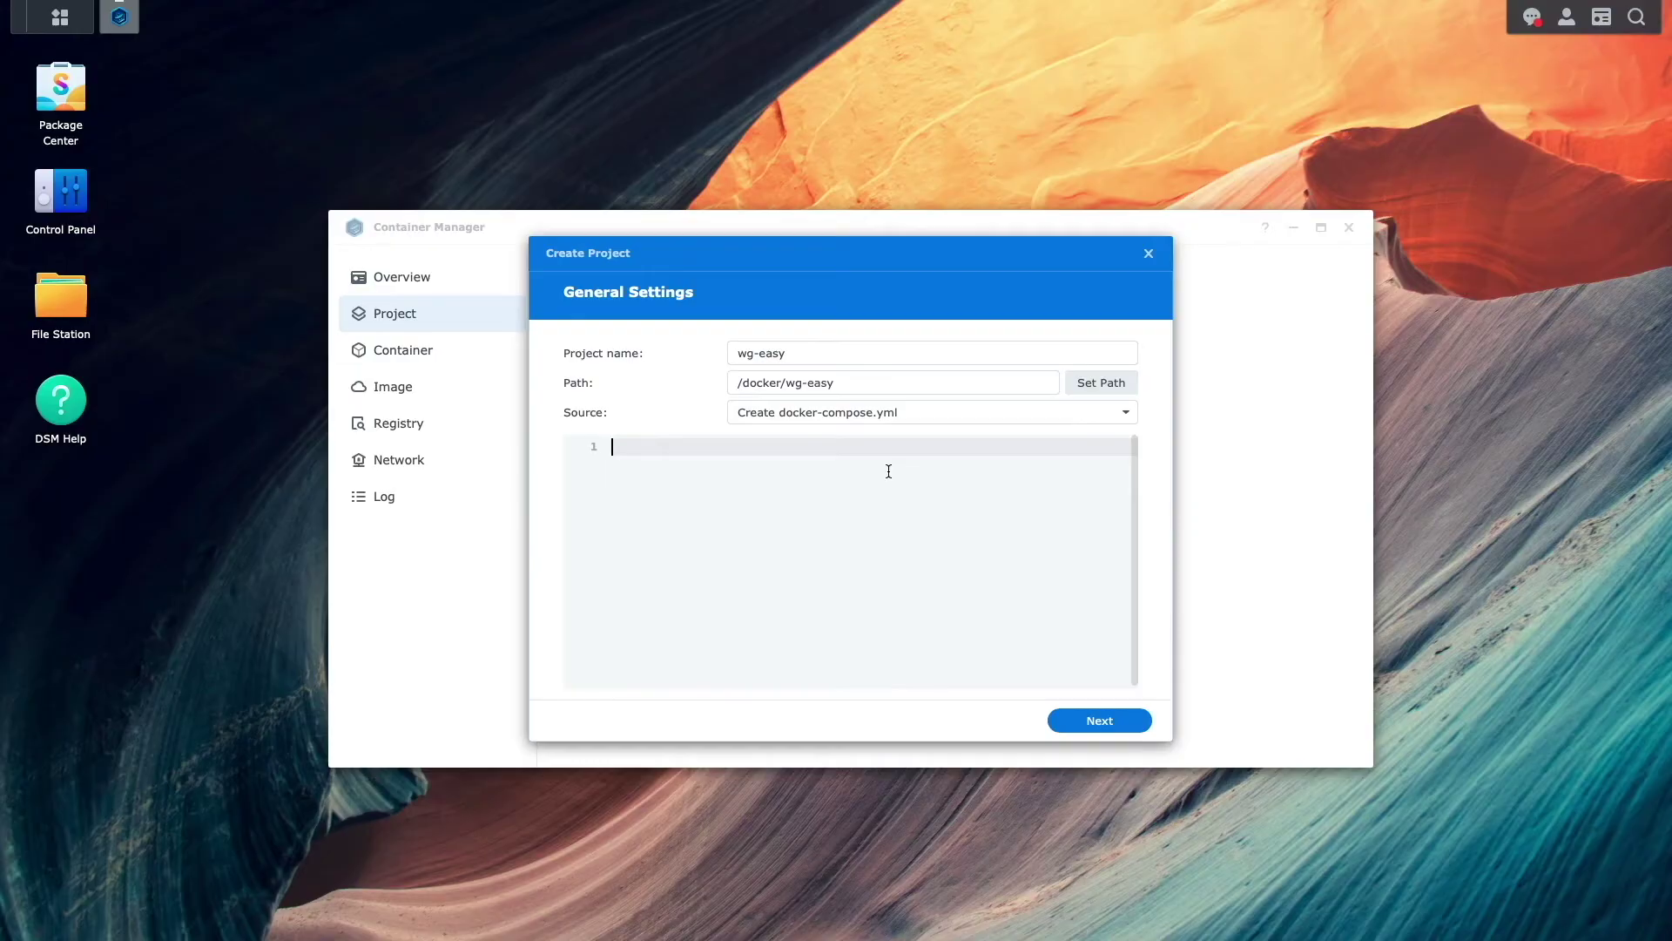
- Paste the compose file, drop its blank last line, and set WG_HOST to wg-digitalaloha.synology.me
{"action": "key", "text": "ctrl+v"}
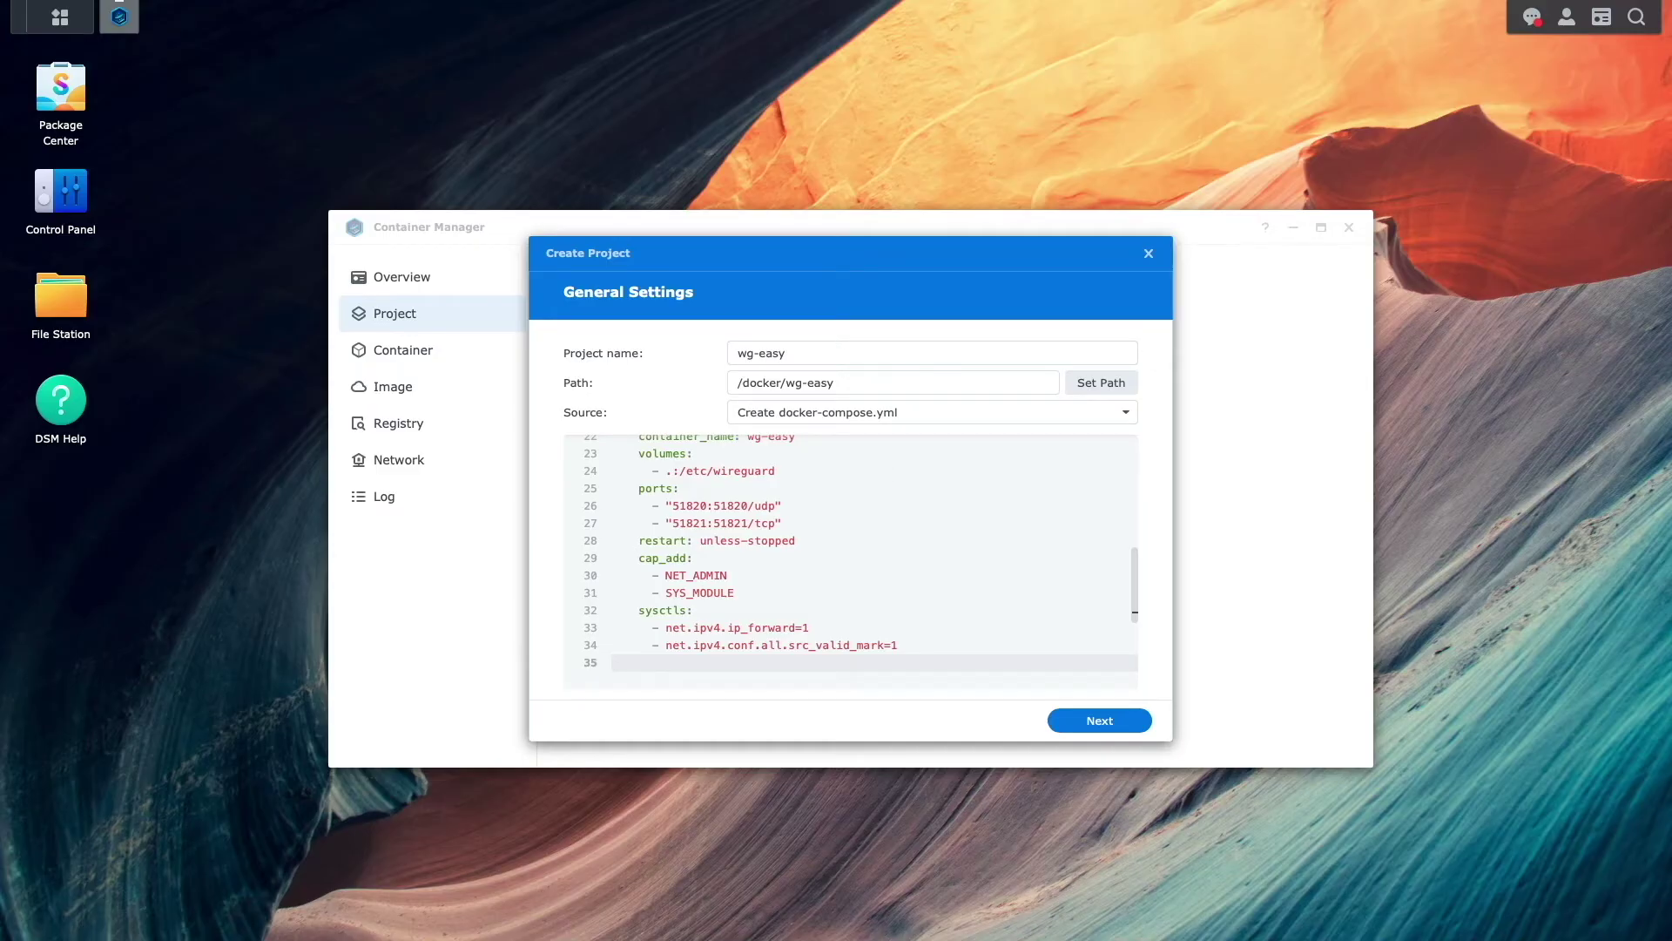
{"action": "key", "text": "BackSpace"}
{"action": "key", "text": "Up"}
{"action": "key", "text": "Up"}
{"action": "key", "text": "Up"}
{"action": "key", "text": "Up"}
{"action": "key", "text": "Up"}
{"action": "key", "text": "Up"}
{"action": "key", "text": "Up"}
{"action": "key", "text": "Up"}
{"action": "key", "text": "Up"}
{"action": "key", "text": "Up"}
{"action": "key", "text": "Up"}
{"action": "key", "text": "Up"}
{"action": "key", "text": "Up"}
{"action": "key", "text": "Up"}
{"action": "key", "text": "Up"}
{"action": "key", "text": "Up"}
{"action": "key", "text": "Up"}
{"action": "key", "text": "Up"}
{"action": "key", "text": "Up"}
{"action": "key", "text": "Up"}
{"action": "key", "text": "Up"}
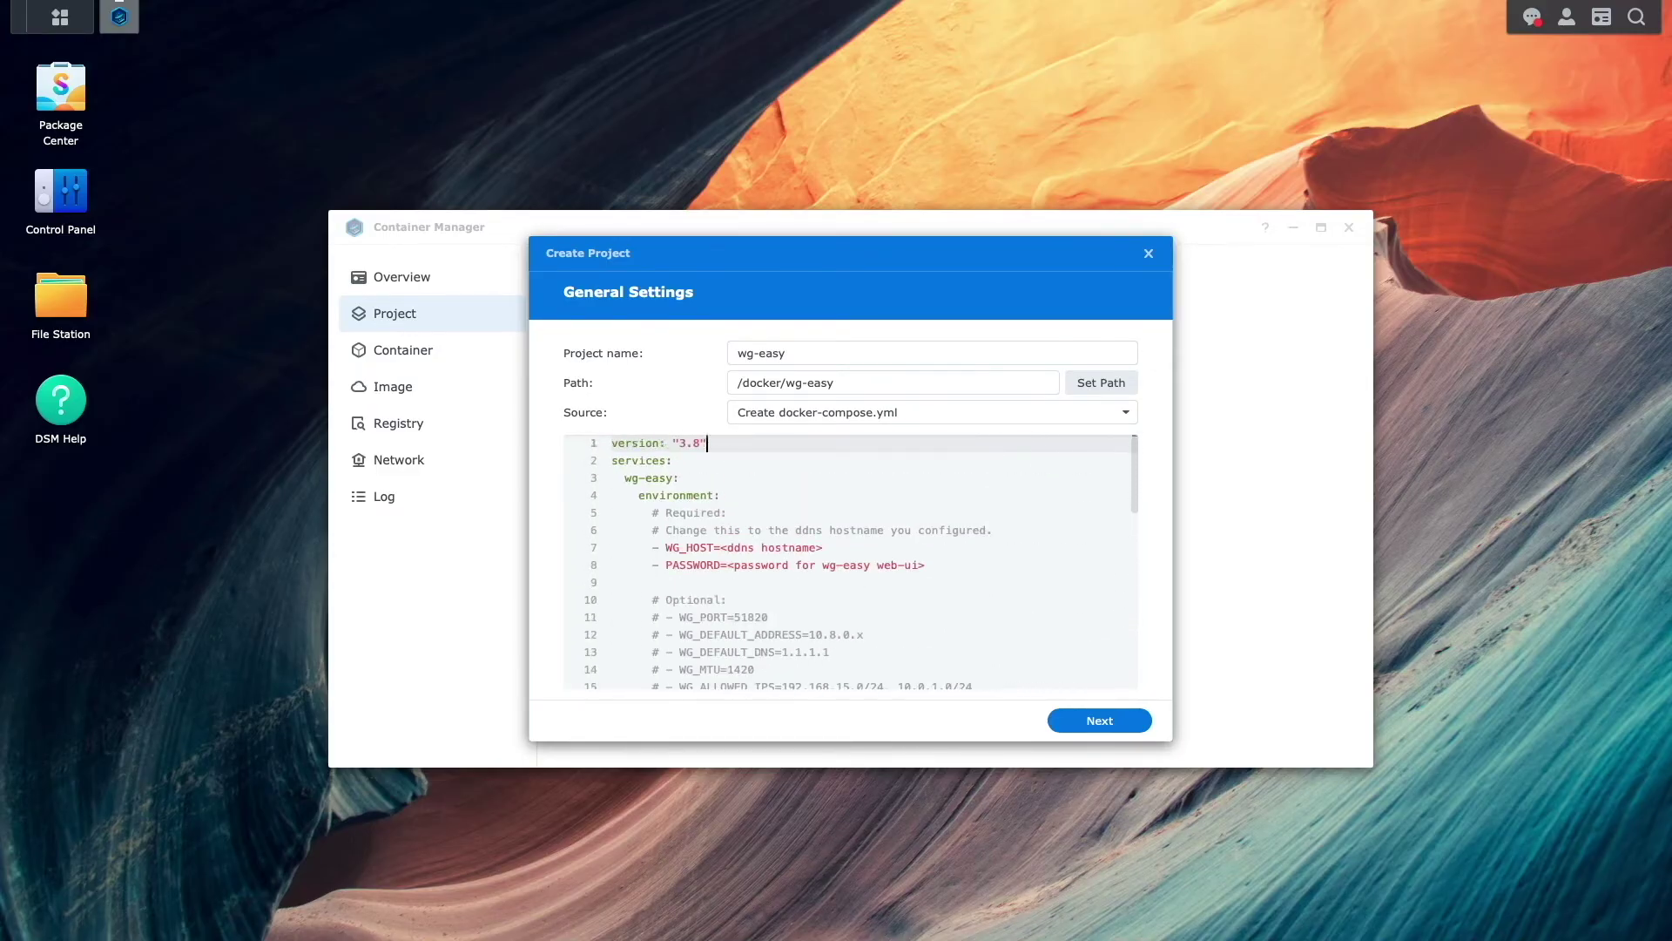
{"action": "key", "text": "Down"}
{"action": "key", "text": "Down"}
{"action": "key", "text": "Down"}
{"action": "key", "text": "Down"}
{"action": "key", "text": "Down"}
{"action": "key", "text": "Down"}
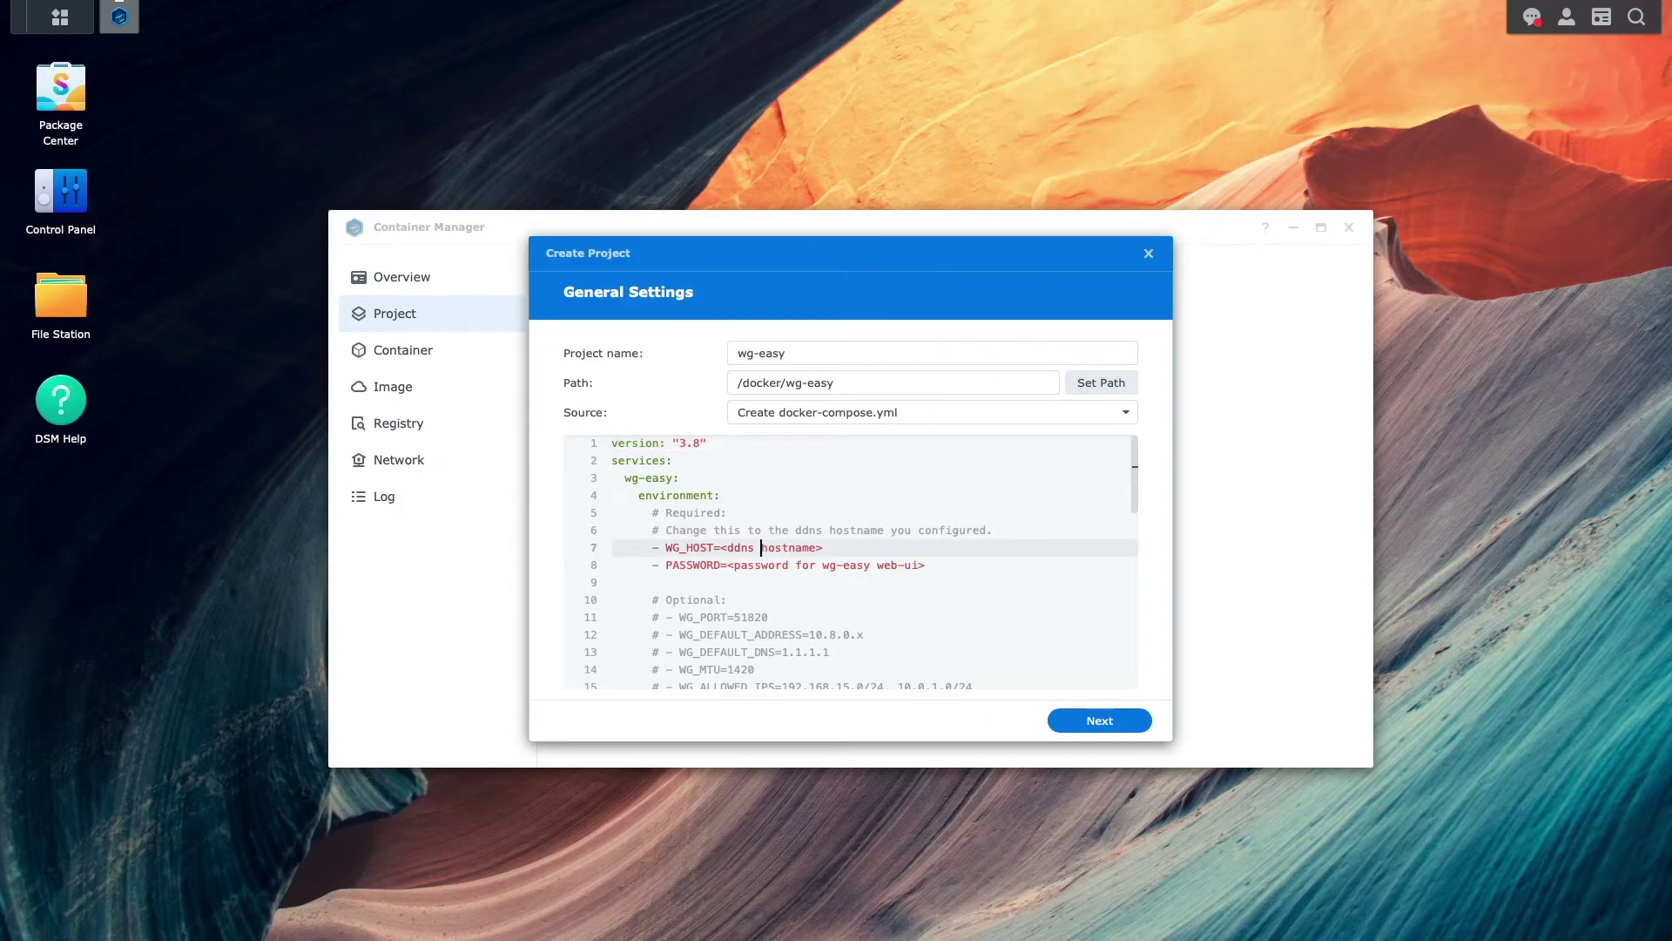
{"action": "key", "text": "End"}
{"action": "key", "text": "BackSpace"}
{"action": "key", "text": "BackSpace"}
{"action": "key", "text": "BackSpace"}
{"action": "key", "text": "BackSpace"}
{"action": "key", "text": "BackSpace"}
{"action": "key", "text": "BackSpace"}
{"action": "key", "text": "BackSpace"}
{"action": "key", "text": "BackSpace"}
{"action": "key", "text": "BackSpace"}
{"action": "key", "text": "BackSpace"}
{"action": "key", "text": "BackSpace"}
{"action": "key", "text": "BackSpace"}
{"action": "key", "text": "BackSpace"}
{"action": "key", "text": "BackSpace"}
{"action": "key", "text": "BackSpace"}
{"action": "type", "text": "wg-digitalaloha.synology.me"}
- Replace the PASSWORD placeholder with the web UI password and check the rest of the file
{"action": "key", "text": "Down"}
{"action": "key", "text": "End"}
{"action": "key", "text": "BackSpace"}
{"action": "key", "text": "BackSpace"}
{"action": "key", "text": "BackSpace"}
{"action": "key", "text": "BackSpace"}
{"action": "key", "text": "BackSpace"}
{"action": "key", "text": "BackSpace"}
{"action": "key", "text": "BackSpace"}
{"action": "key", "text": "BackSpace"}
{"action": "key", "text": "BackSpace"}
{"action": "key", "text": "BackSpace"}
{"action": "key", "text": "BackSpace"}
{"action": "key", "text": "BackSpace"}
{"action": "key", "text": "BackSpace"}
{"action": "key", "text": "BackSpace"}
{"action": "key", "text": "BackSpace"}
{"action": "key", "text": "BackSpace"}
{"action": "key", "text": "BackSpace"}
{"action": "key", "text": "BackSpace"}
{"action": "key", "text": "BackSpace"}
{"action": "key", "text": "BackSpace"}
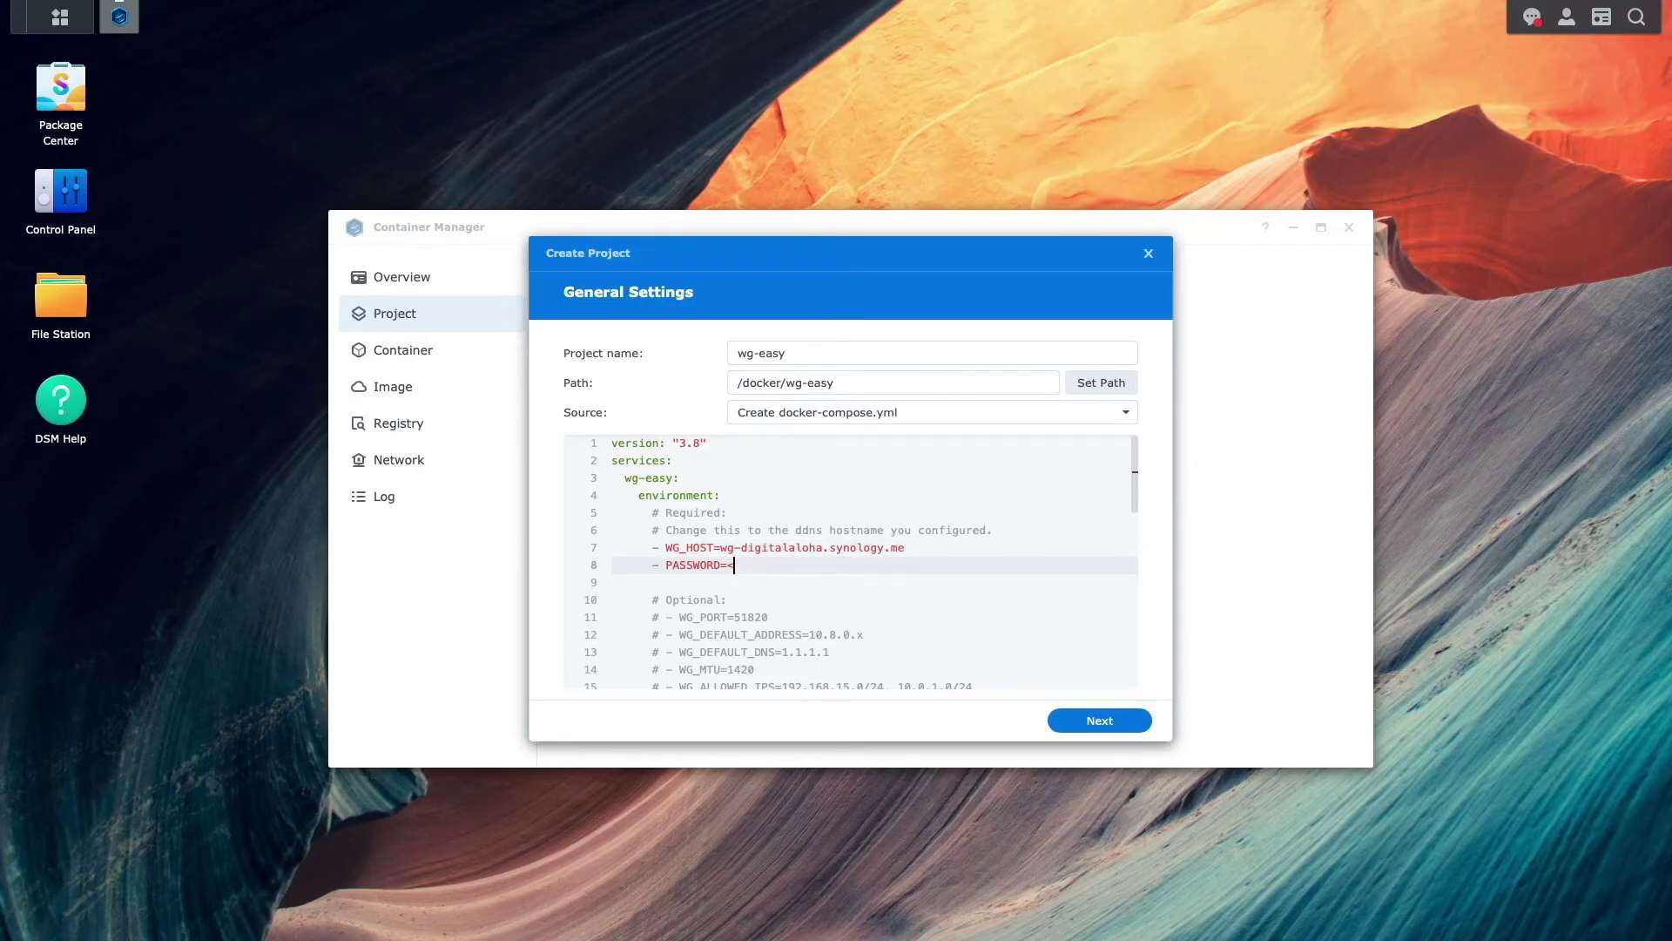
{"action": "key", "text": "BackSpace"}
{"action": "type", "text": "WireGuard1234"}
{"action": "key", "text": "Down"}
{"action": "key", "text": "Down"}
{"action": "key", "text": "Down"}
{"action": "key", "text": "Down"}
{"action": "key", "text": "Down"}
{"action": "key", "text": "Down"}
{"action": "key", "text": "Down"}
{"action": "key", "text": "Down"}
{"action": "key", "text": "Down"}
{"action": "key", "text": "Down"}
{"action": "key", "text": "Down"}
{"action": "key", "text": "Down"}
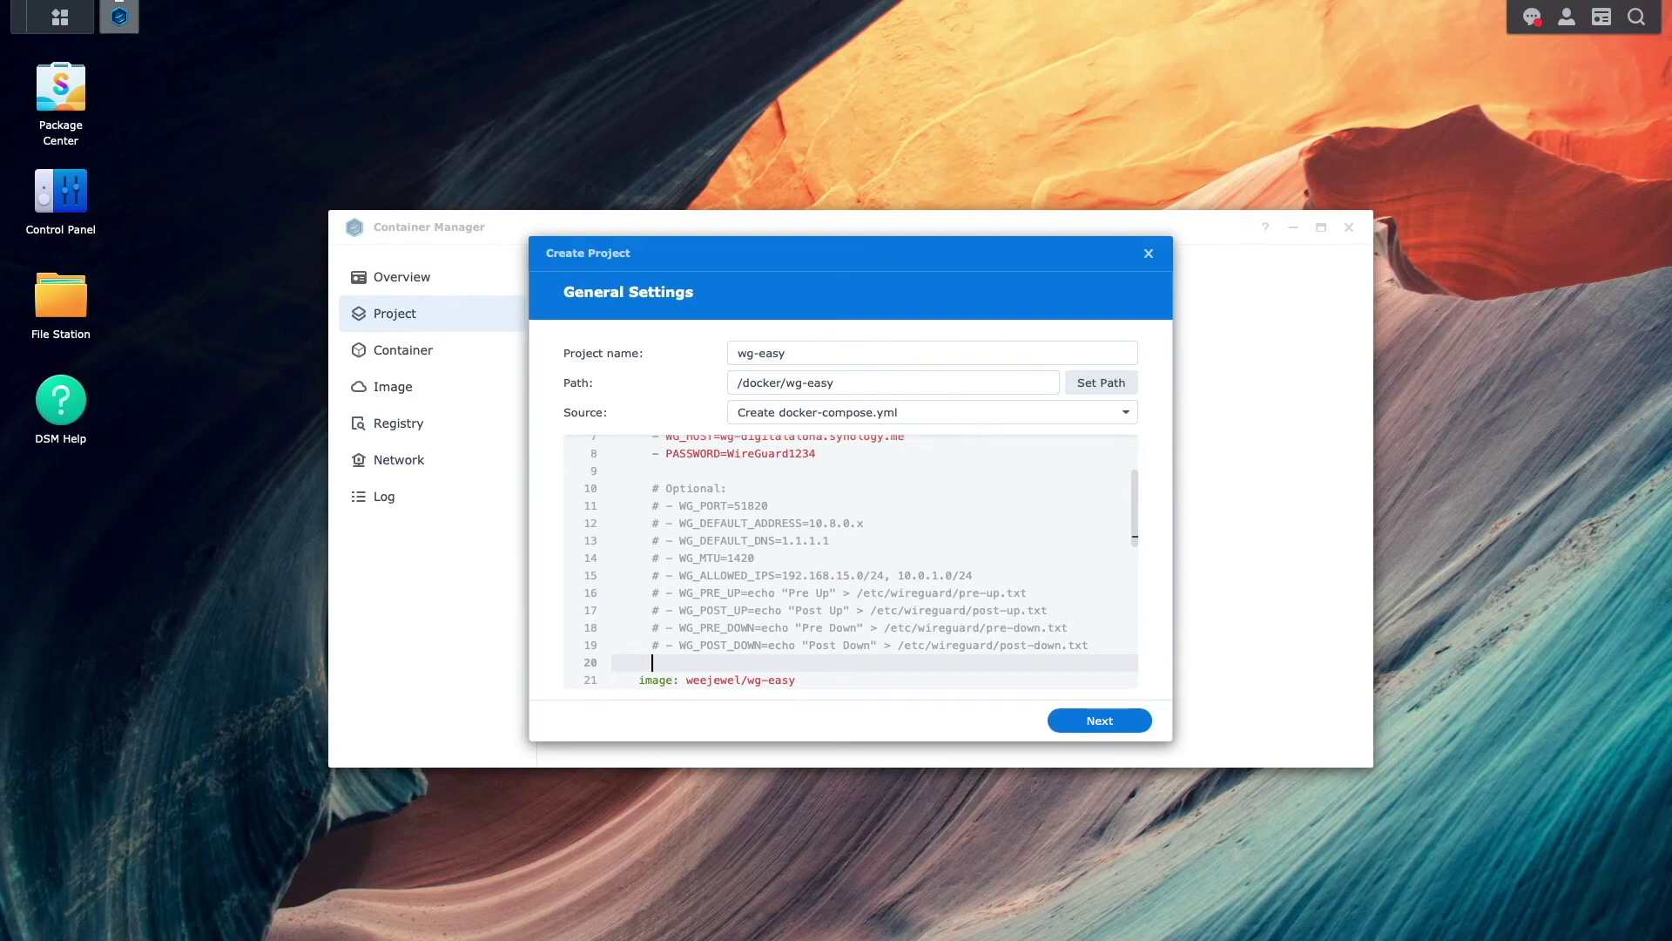
{"action": "key", "text": "Down"}
{"action": "key", "text": "Down"}
{"action": "key", "text": "Down"}
{"action": "key", "text": "Down"}
{"action": "key", "text": "Down"}
{"action": "key", "text": "Down"}
{"action": "key", "text": "Down"}
{"action": "key", "text": "Down"}
{"action": "key", "text": "Down"}
{"action": "key", "text": "Down"}
{"action": "key", "text": "Down"}
{"action": "key", "text": "Down"}
{"action": "key", "text": "Down"}
{"action": "key", "text": "Down"}
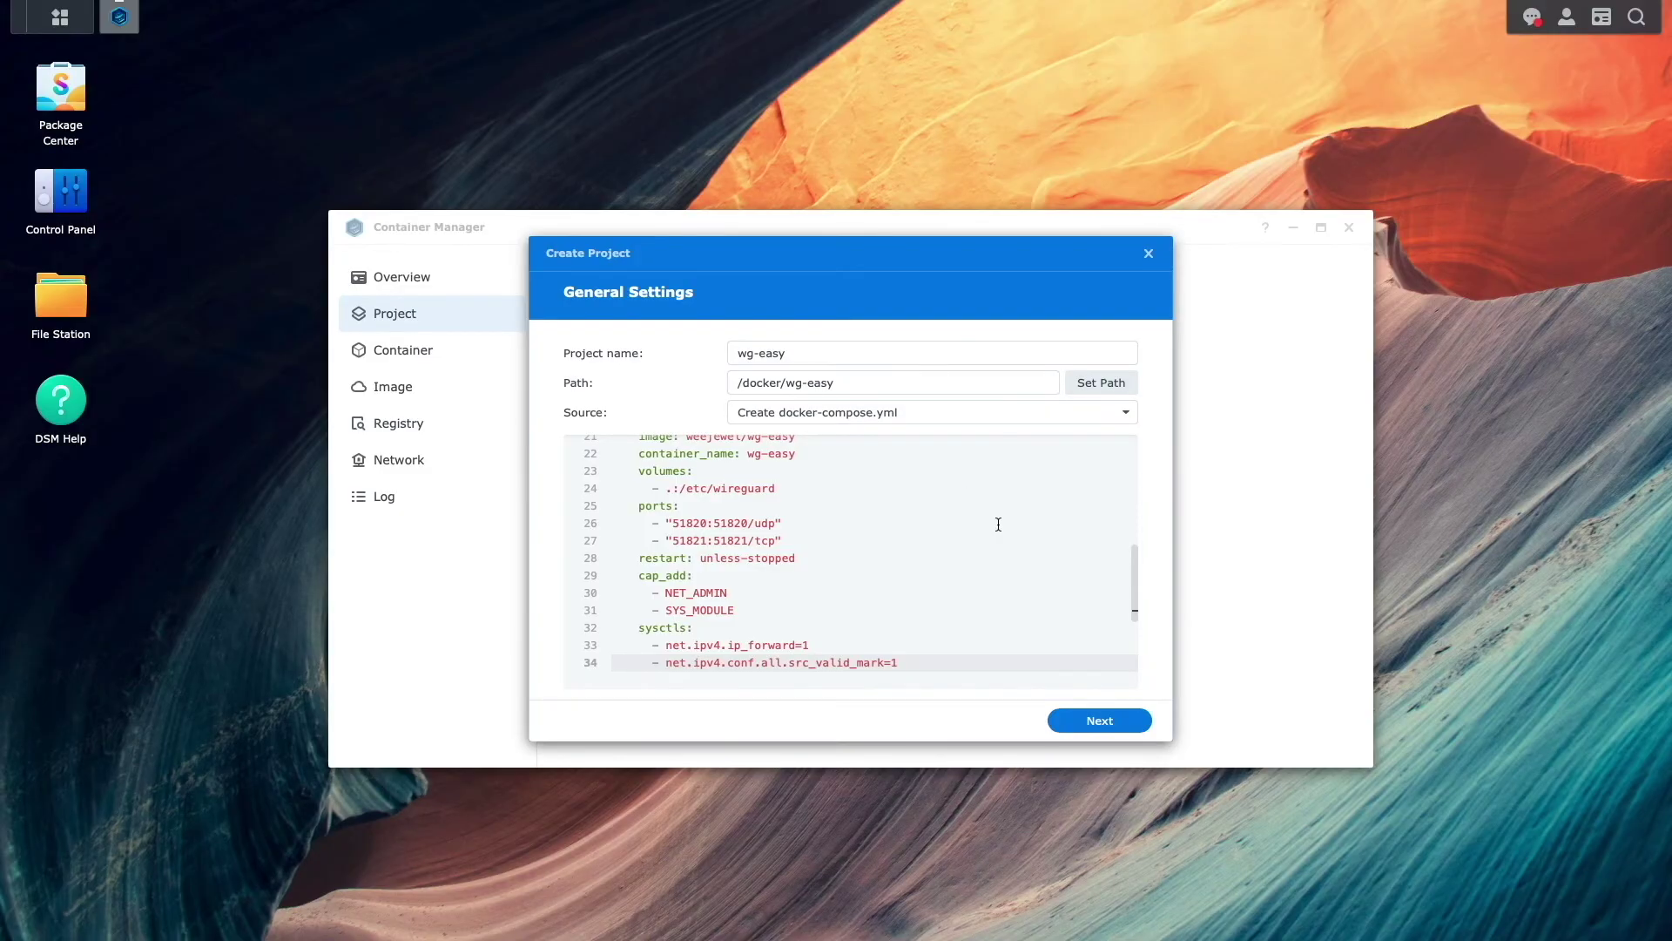
- Finish the wizard with Web Station off and start-on-creation ticked, building the wg-easy project
{"action": "left_click", "coordinate": [1141, 722]}
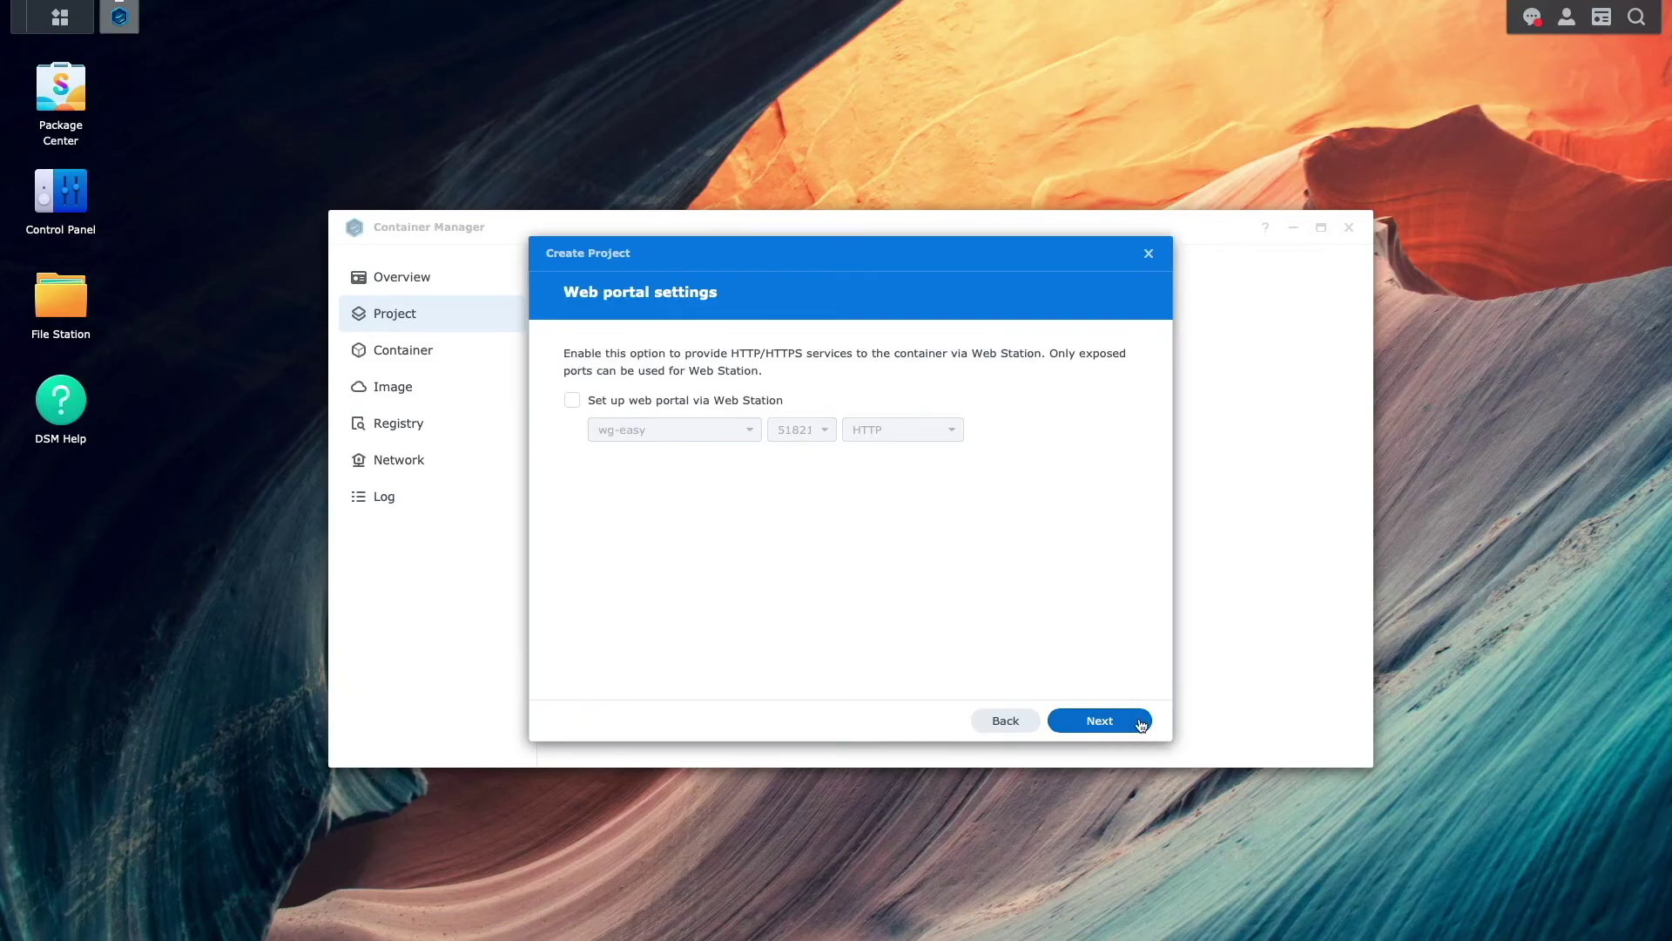
{"action": "left_click", "coordinate": [1141, 722]}
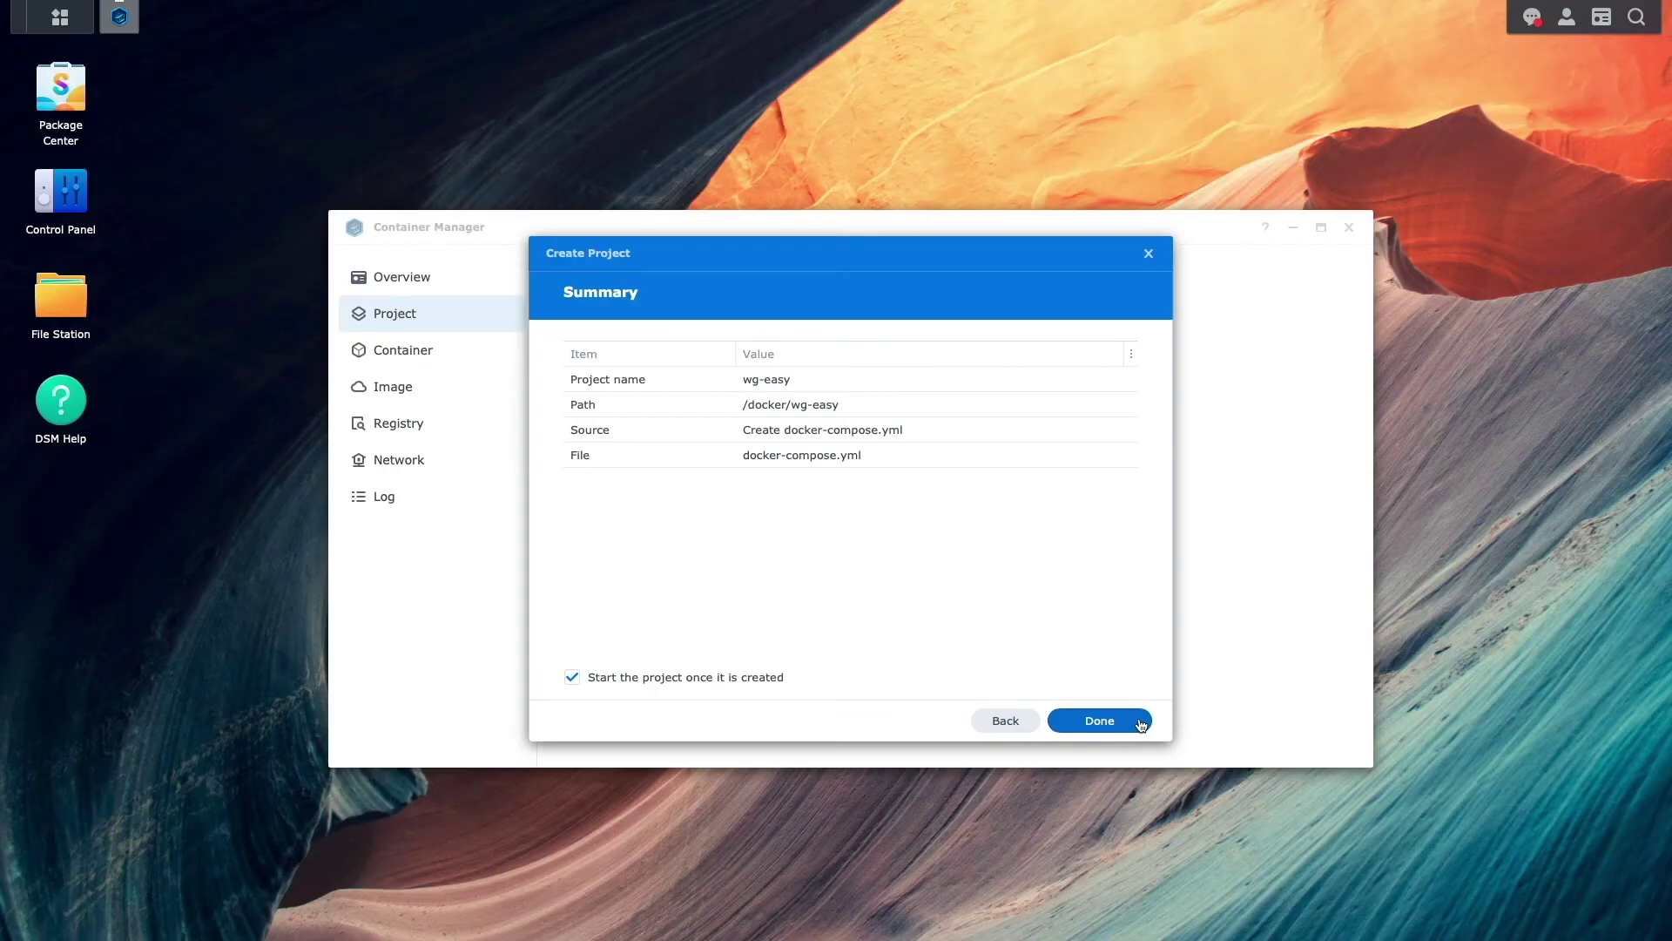
{"action": "left_click", "coordinate": [1141, 723]}
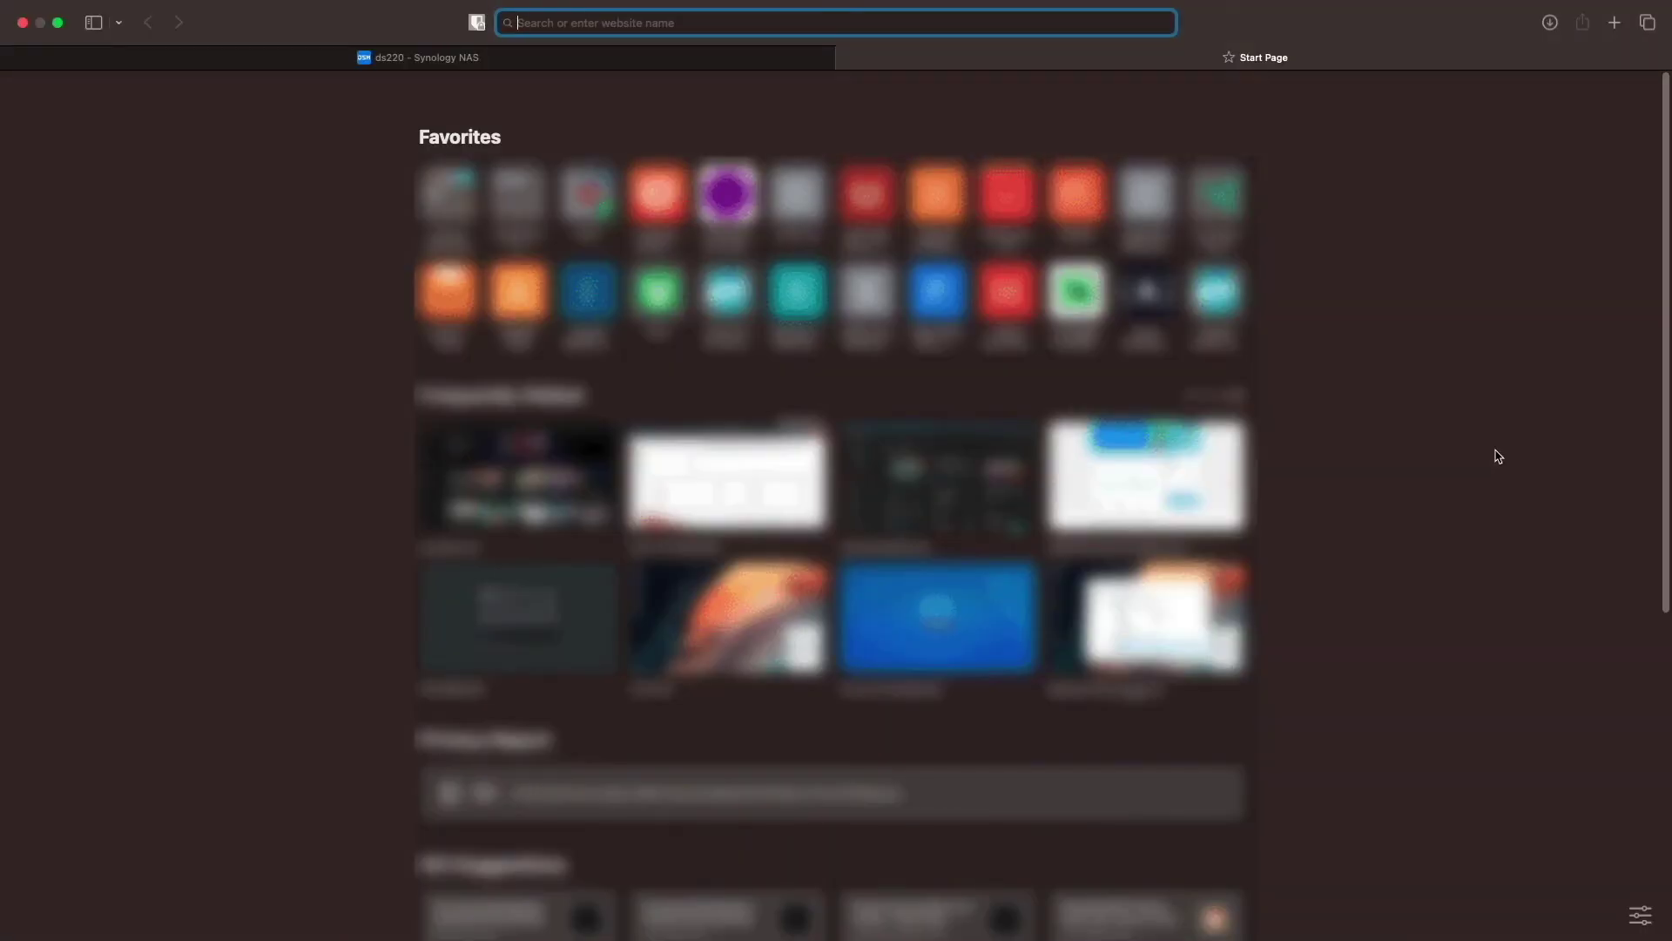
{"action": "type", "text": "http://192.168.81.61:51821"}
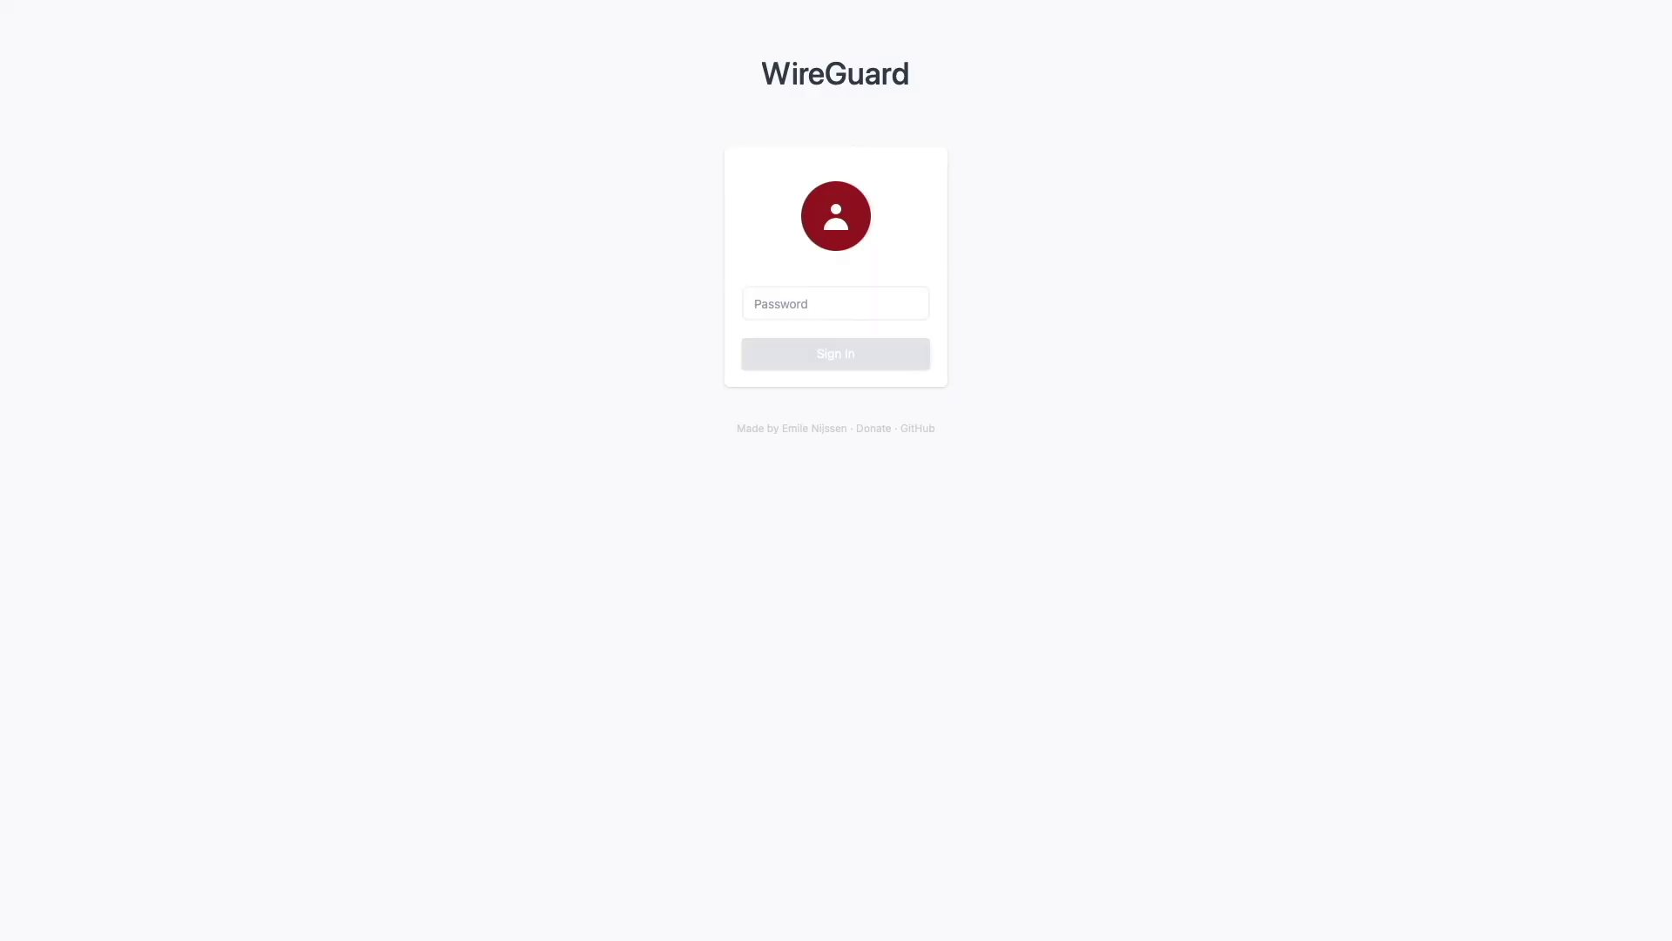
- Sign in to wg-easy with the web UI password
{"action": "left_click", "coordinate": [806, 309]}
{"action": "type", "text": "***************"}
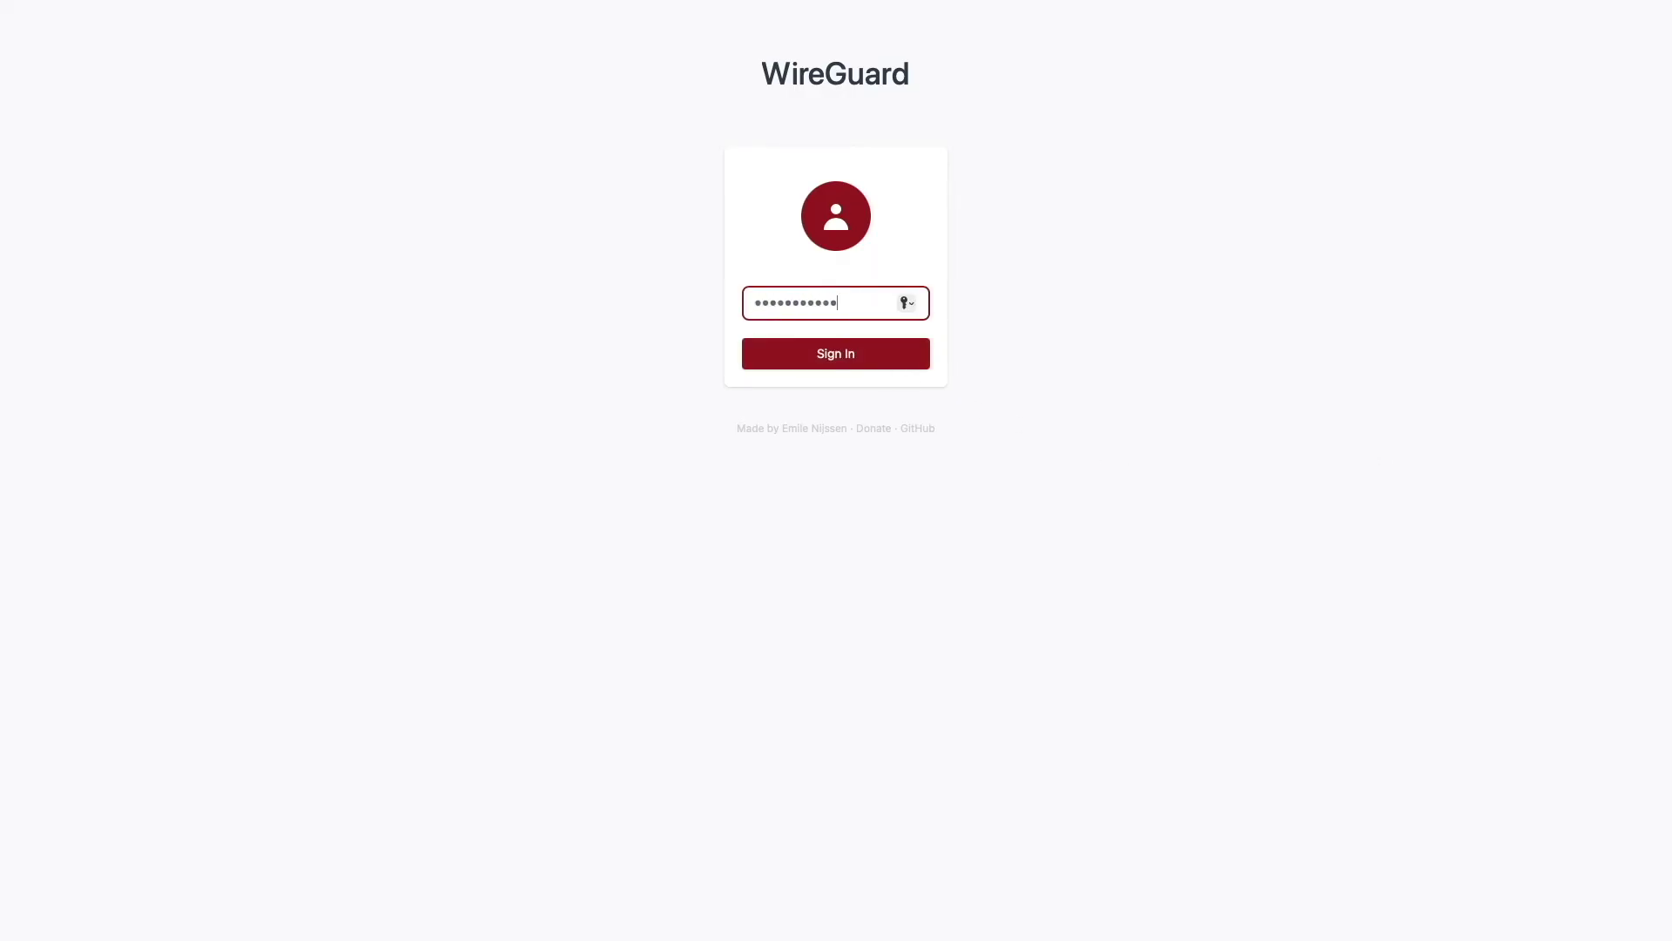
{"action": "key", "text": "Return"}
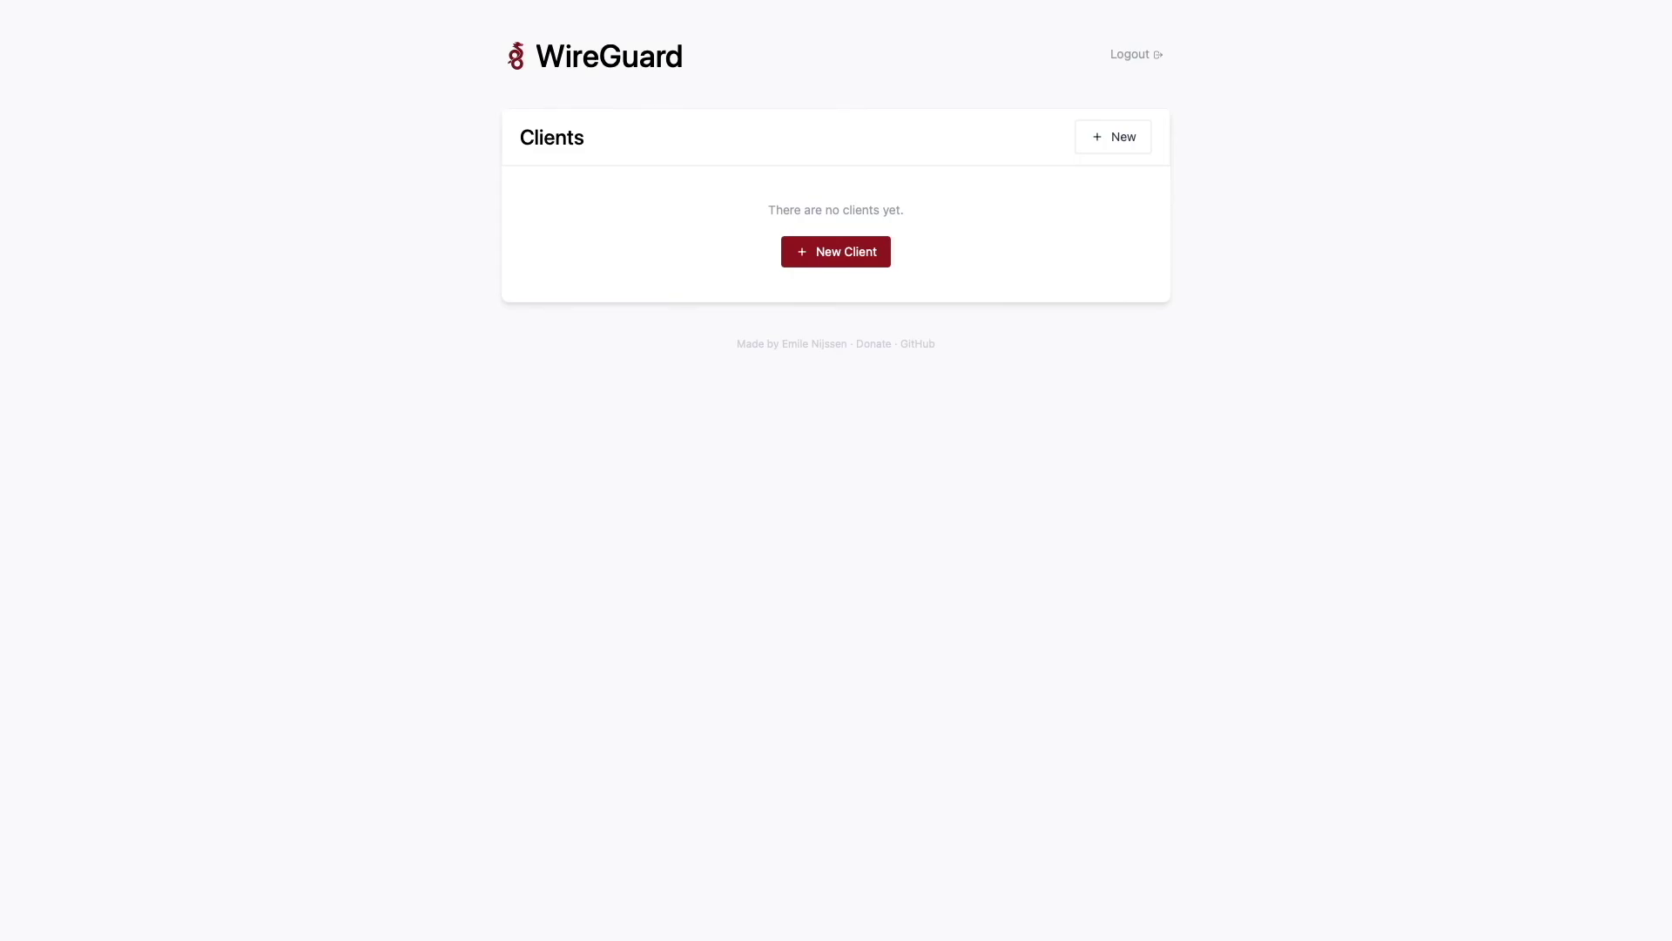
- Create a new client named client1 and display its QR code
{"action": "left_click", "coordinate": [801, 263]}
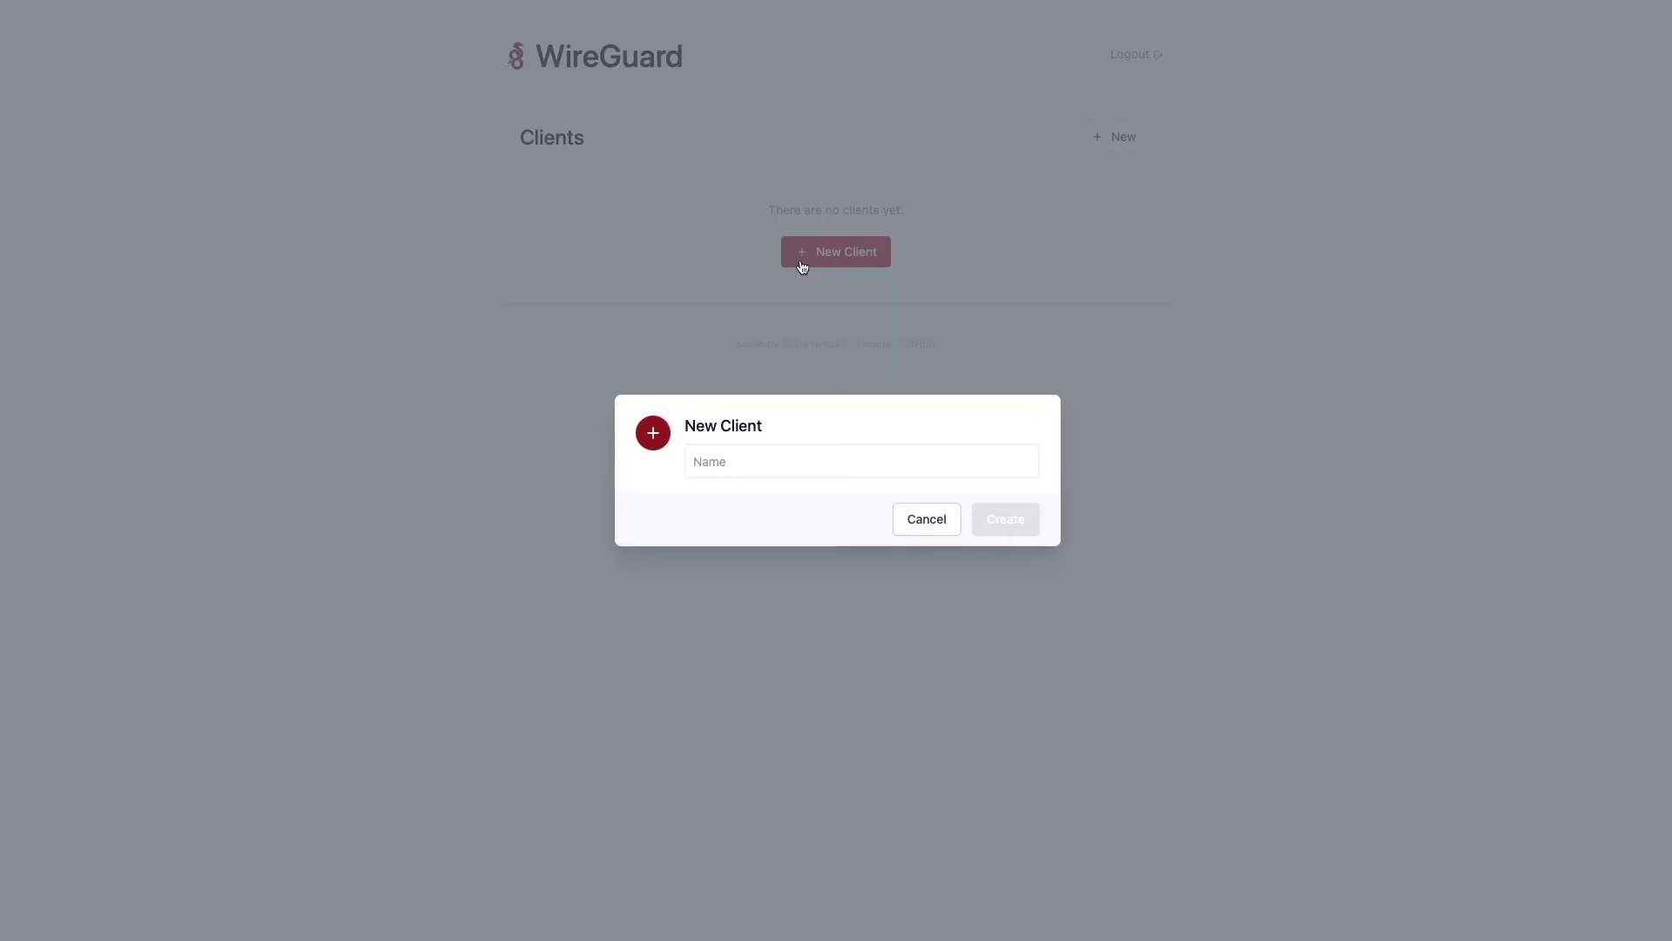
{"action": "left_click", "coordinate": [766, 460]}
{"action": "type", "text": "client1"}
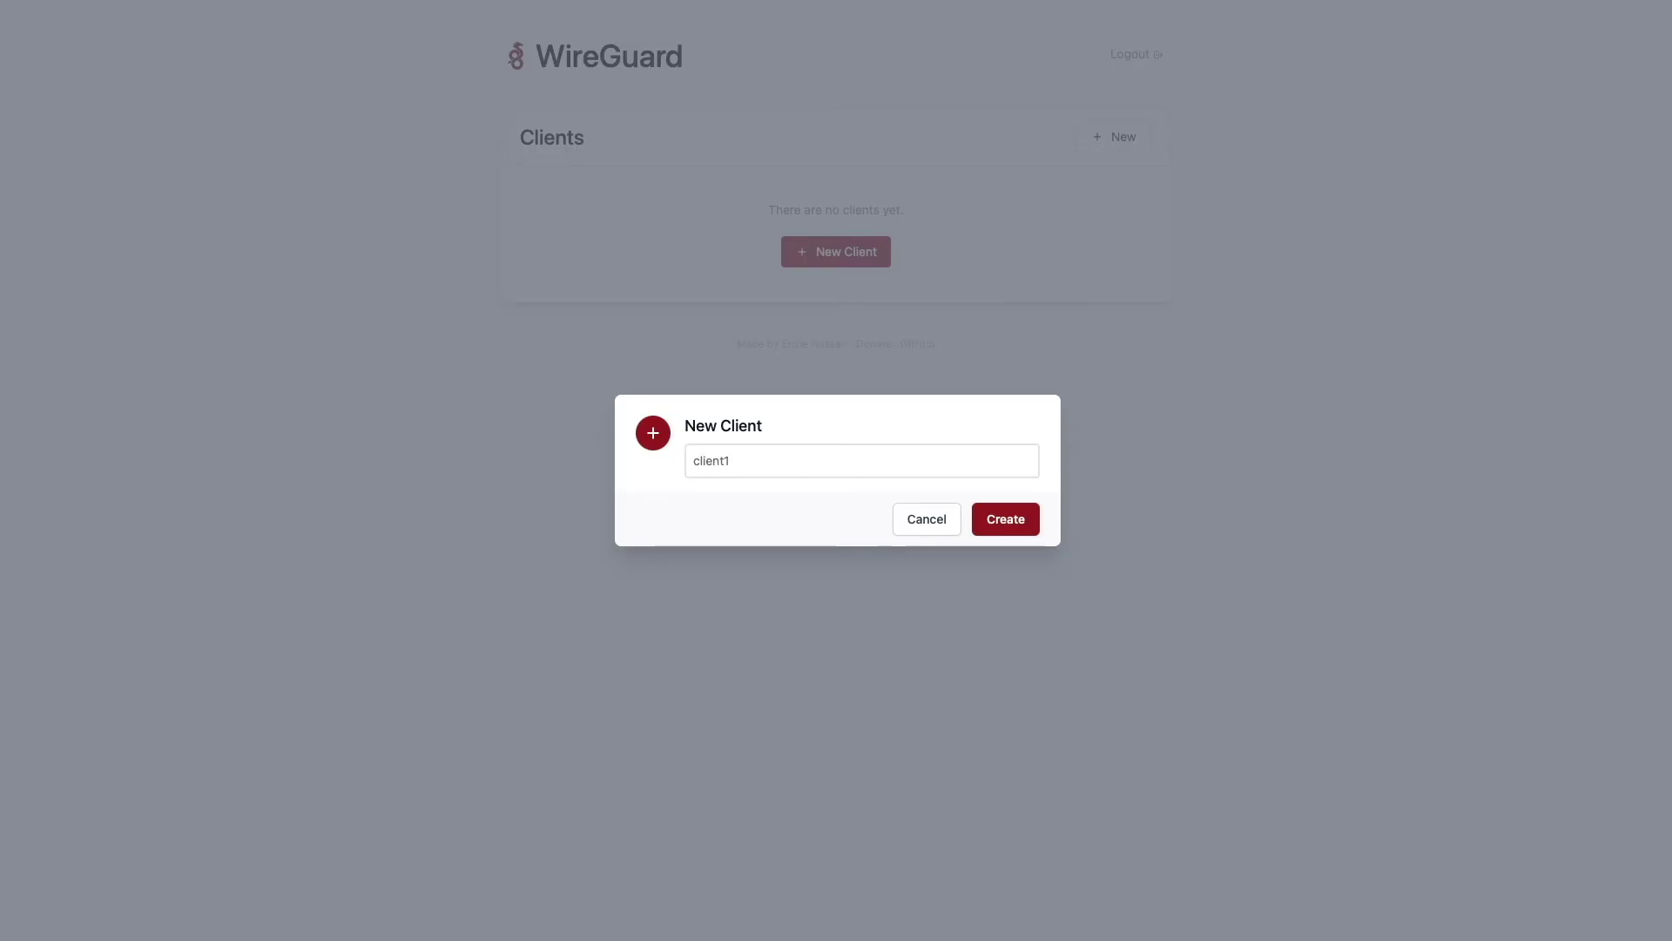
{"action": "left_click", "coordinate": [983, 526]}
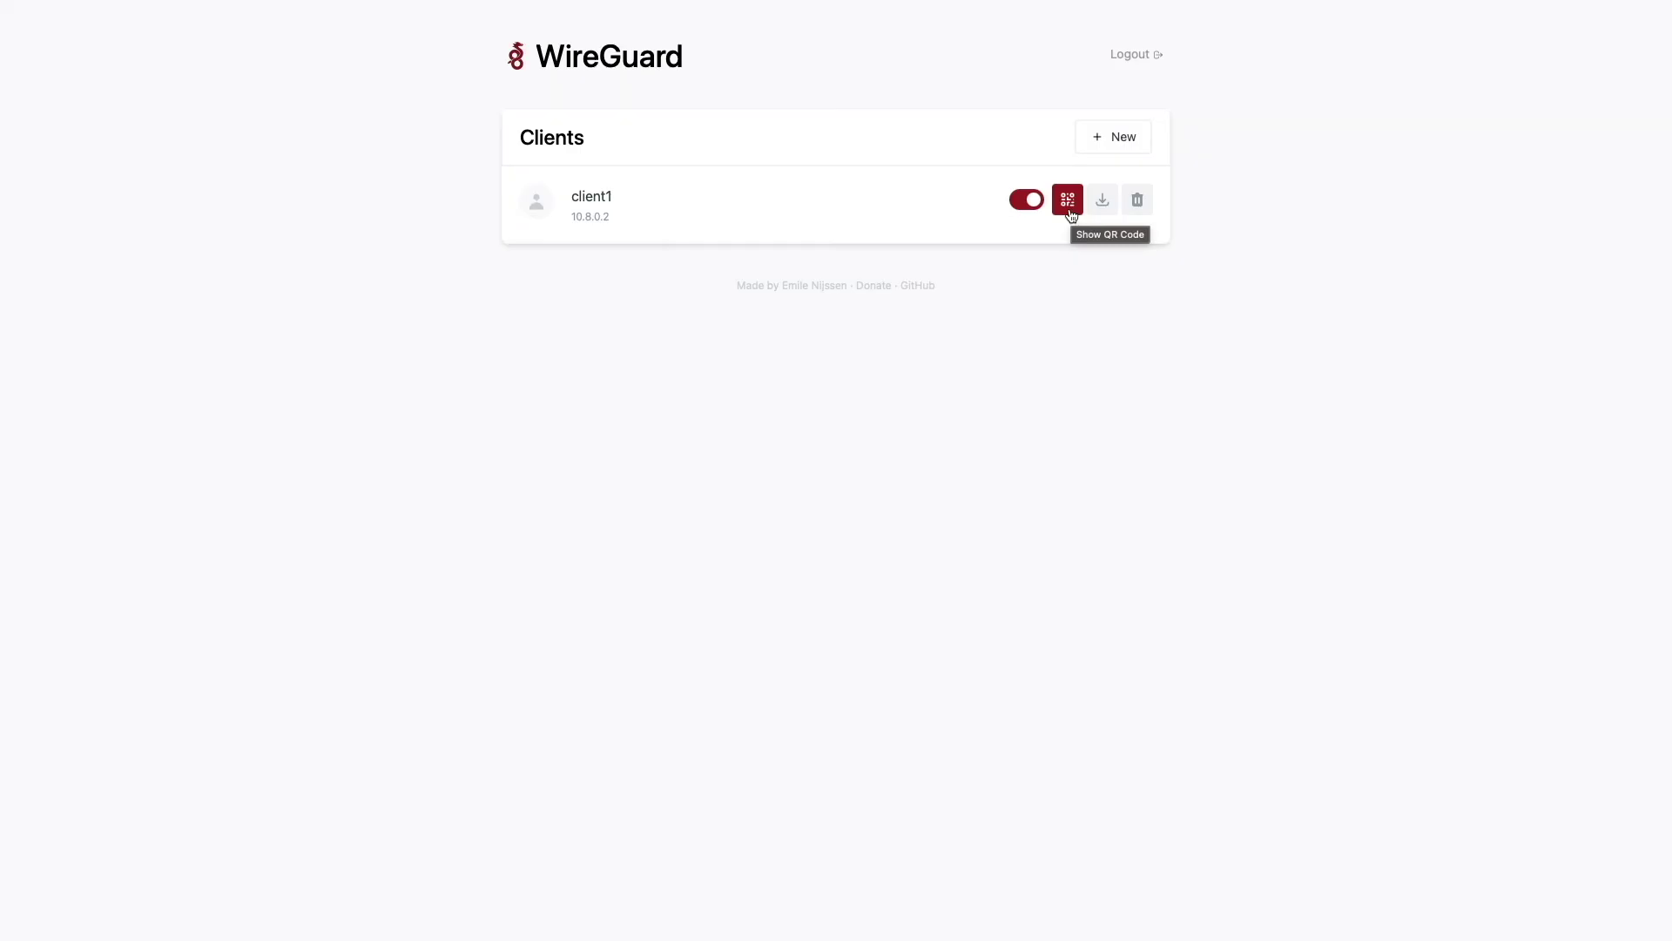
{"action": "left_click", "coordinate": [1071, 212]}
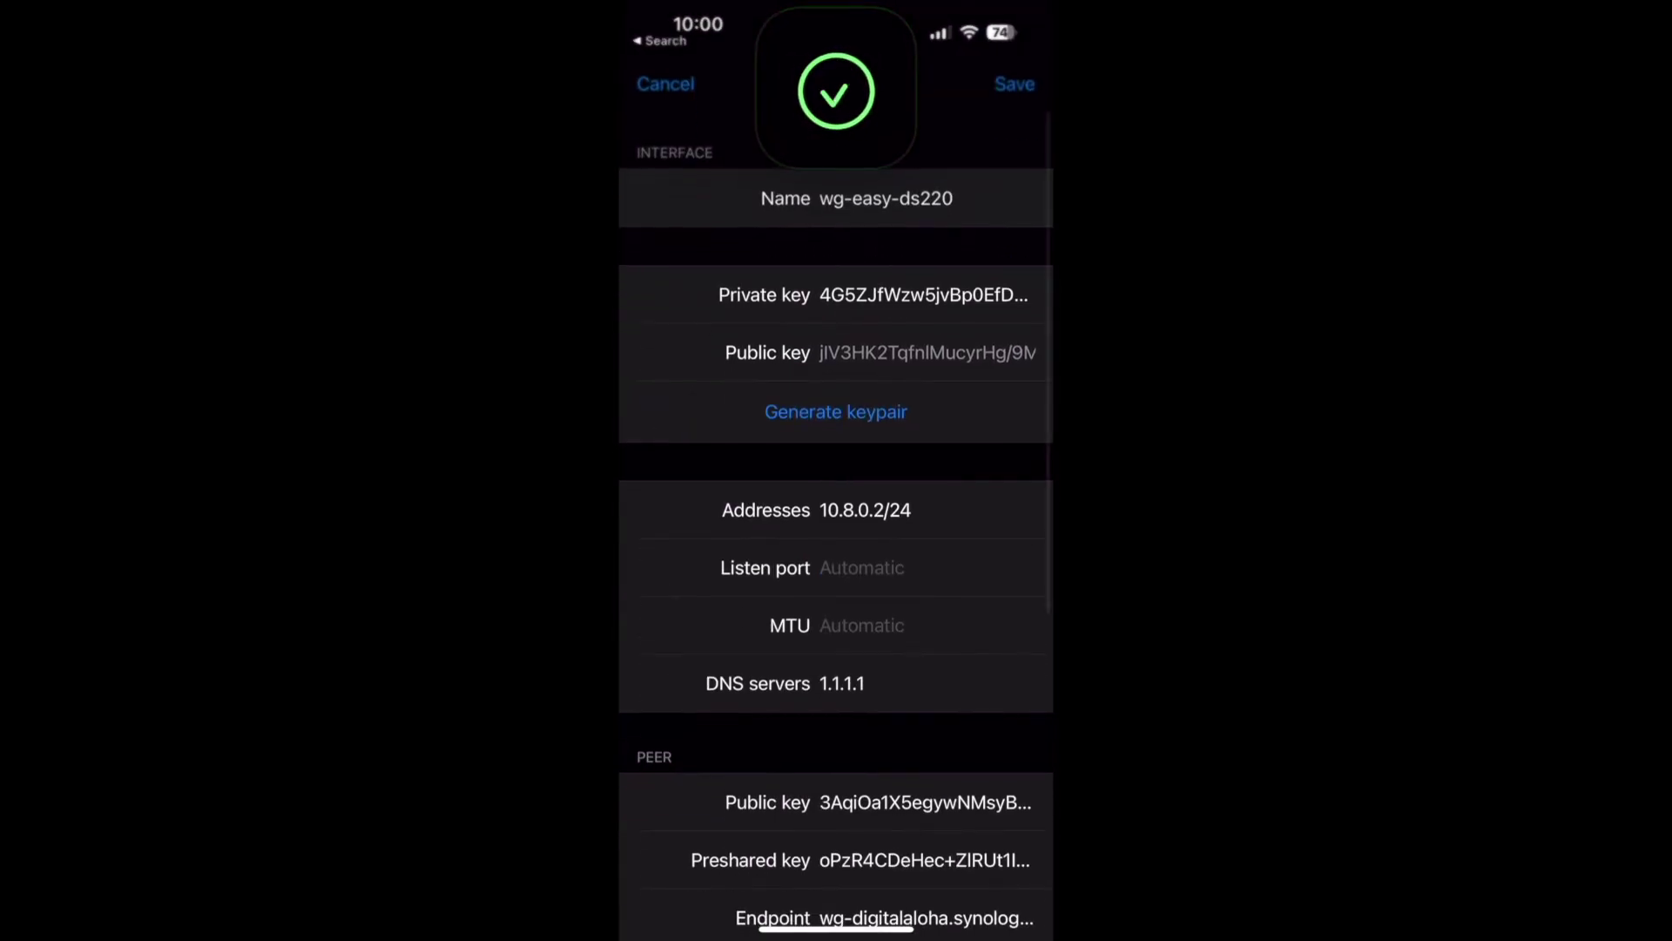
- Enable on-demand activation for cellular and Wi-Fi, excepting the connected home SSID, and save
{"action": "scroll", "coordinate": [837, 522], "scroll_direction": "down", "scroll_amount": 5}
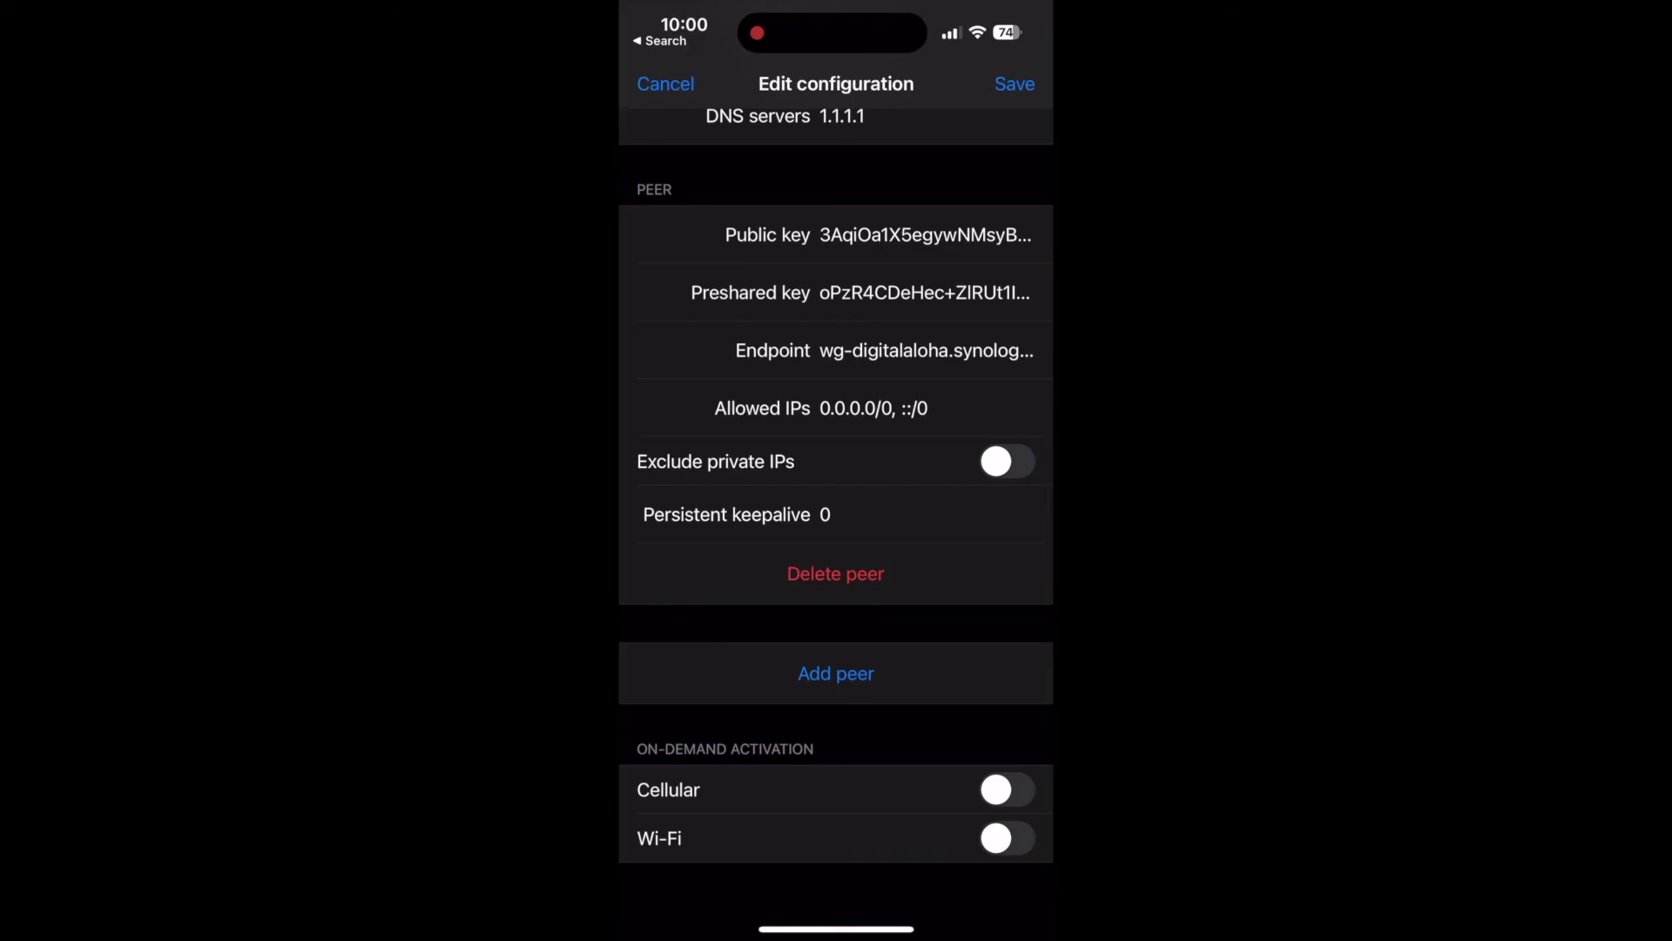
{"action": "left_click", "coordinate": [1007, 790]}
{"action": "left_click", "coordinate": [1006, 838]}
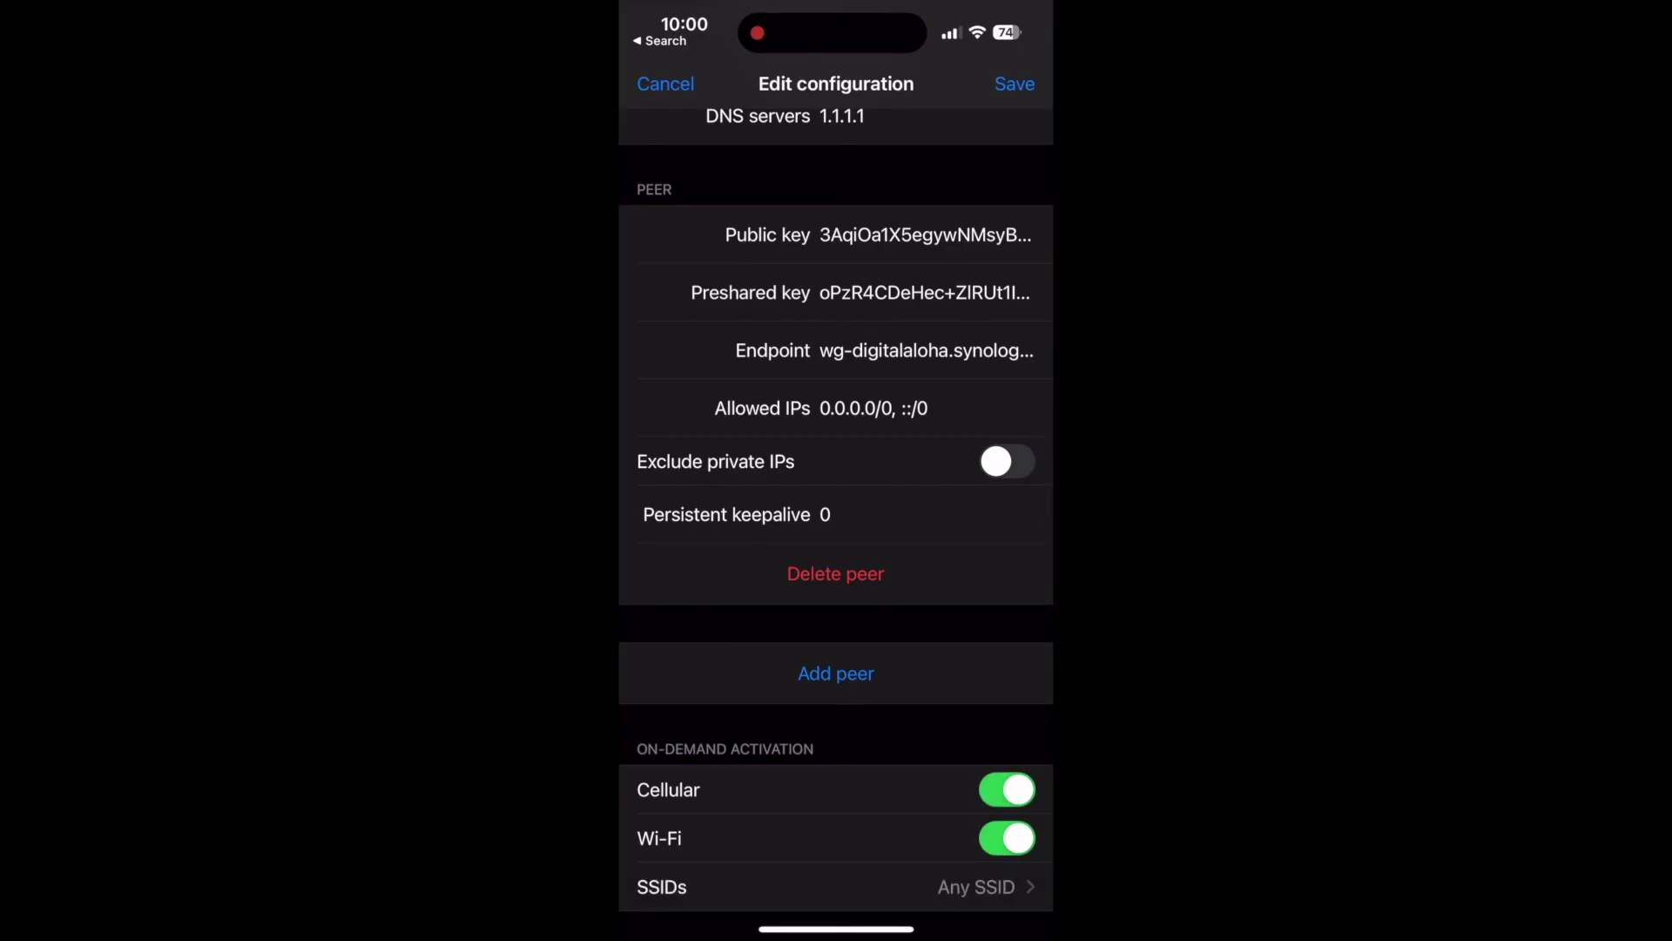
{"action": "left_click", "coordinate": [836, 887]}
{"action": "left_click", "coordinate": [718, 267]}
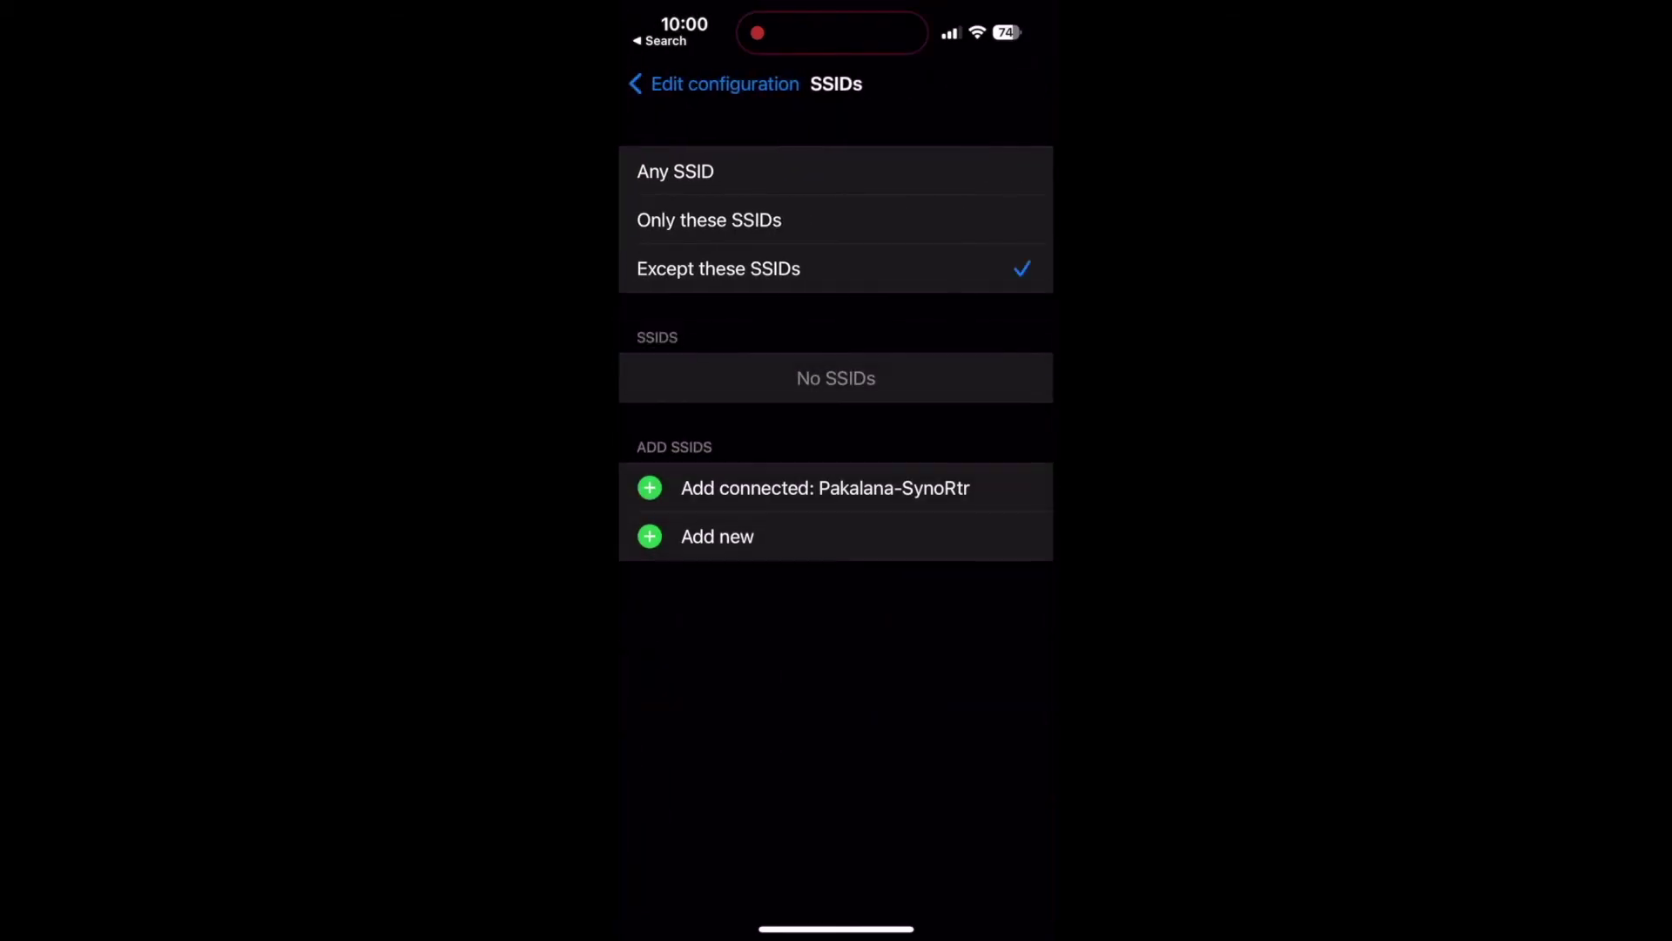
{"action": "left_click", "coordinate": [784, 486]}
{"action": "left_click", "coordinate": [679, 84]}
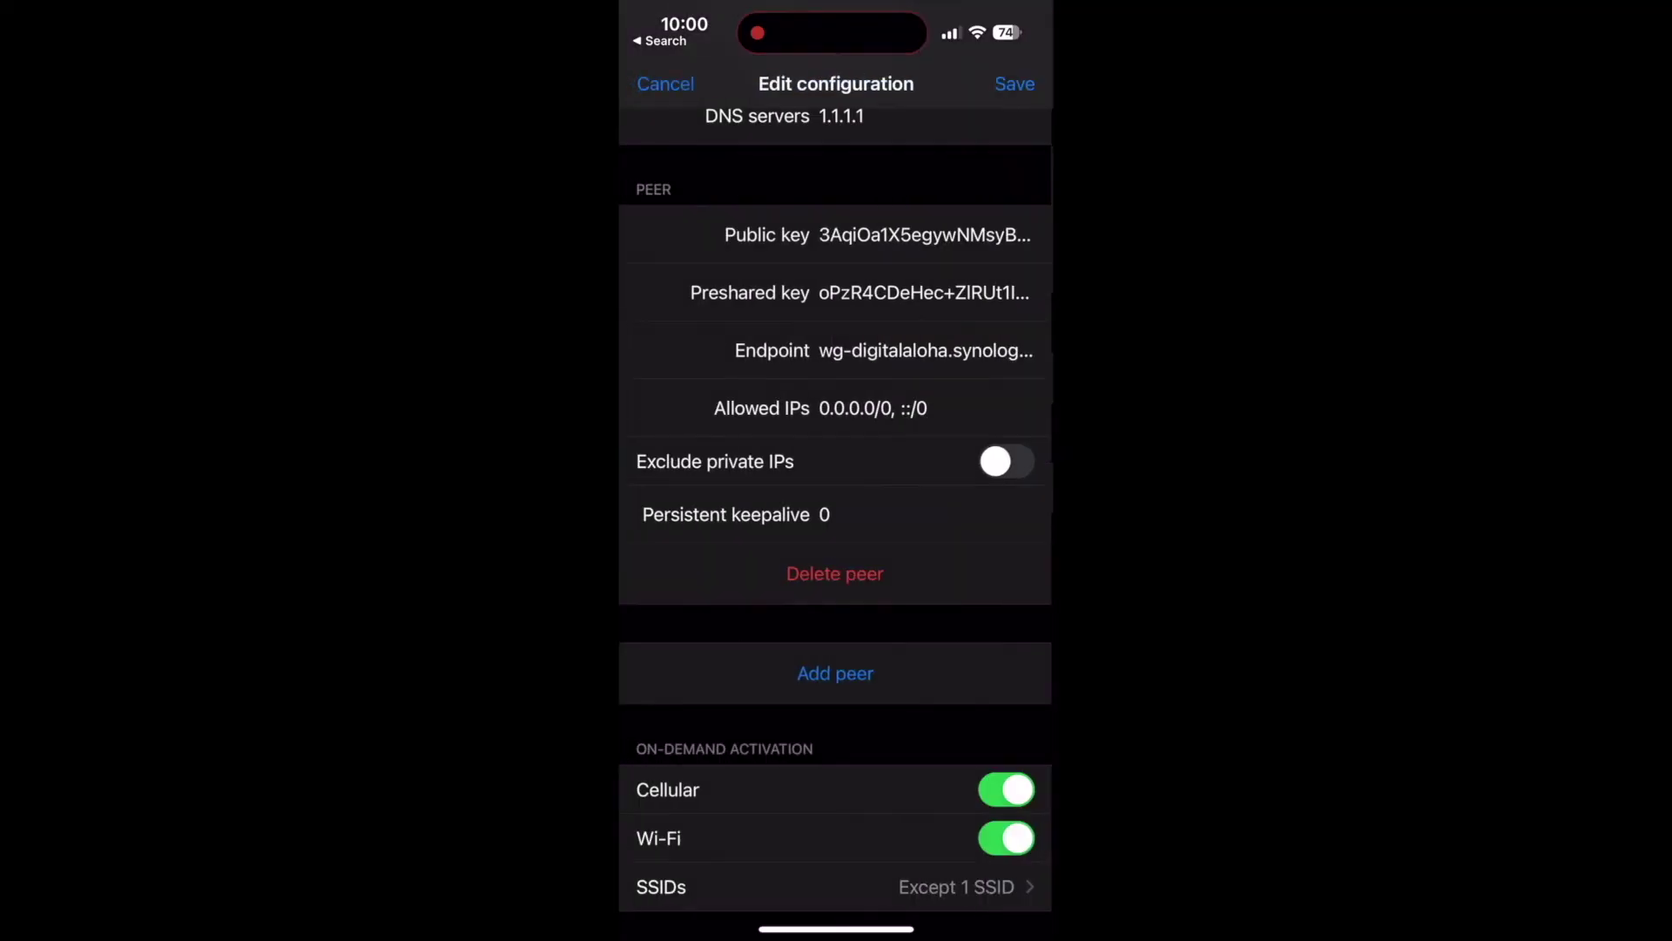
{"action": "left_click", "coordinate": [1015, 81]}
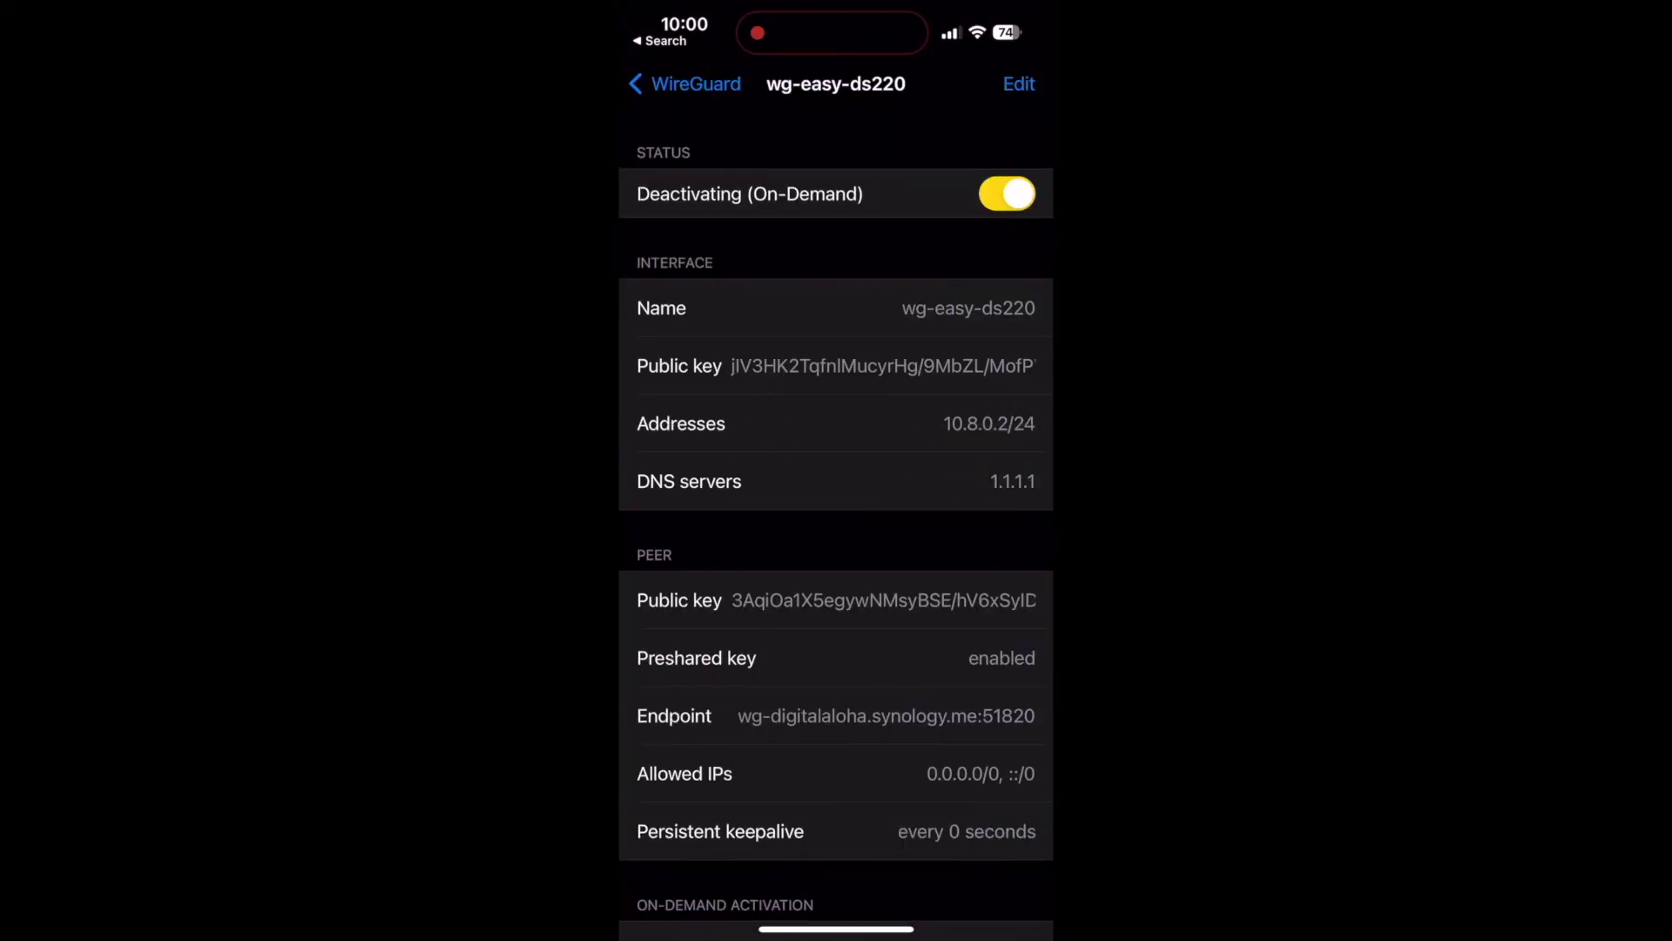
- Turn Wi-Fi off from Control Center so the tunnel activates on demand
{"action": "left_click_drag", "start_coordinate": [1002, 13], "coordinate": [1001, 436]}
{"action": "left_click", "coordinate": [699, 270]}
{"action": "left_click_drag", "start_coordinate": [836, 923], "coordinate": [836, 523]}
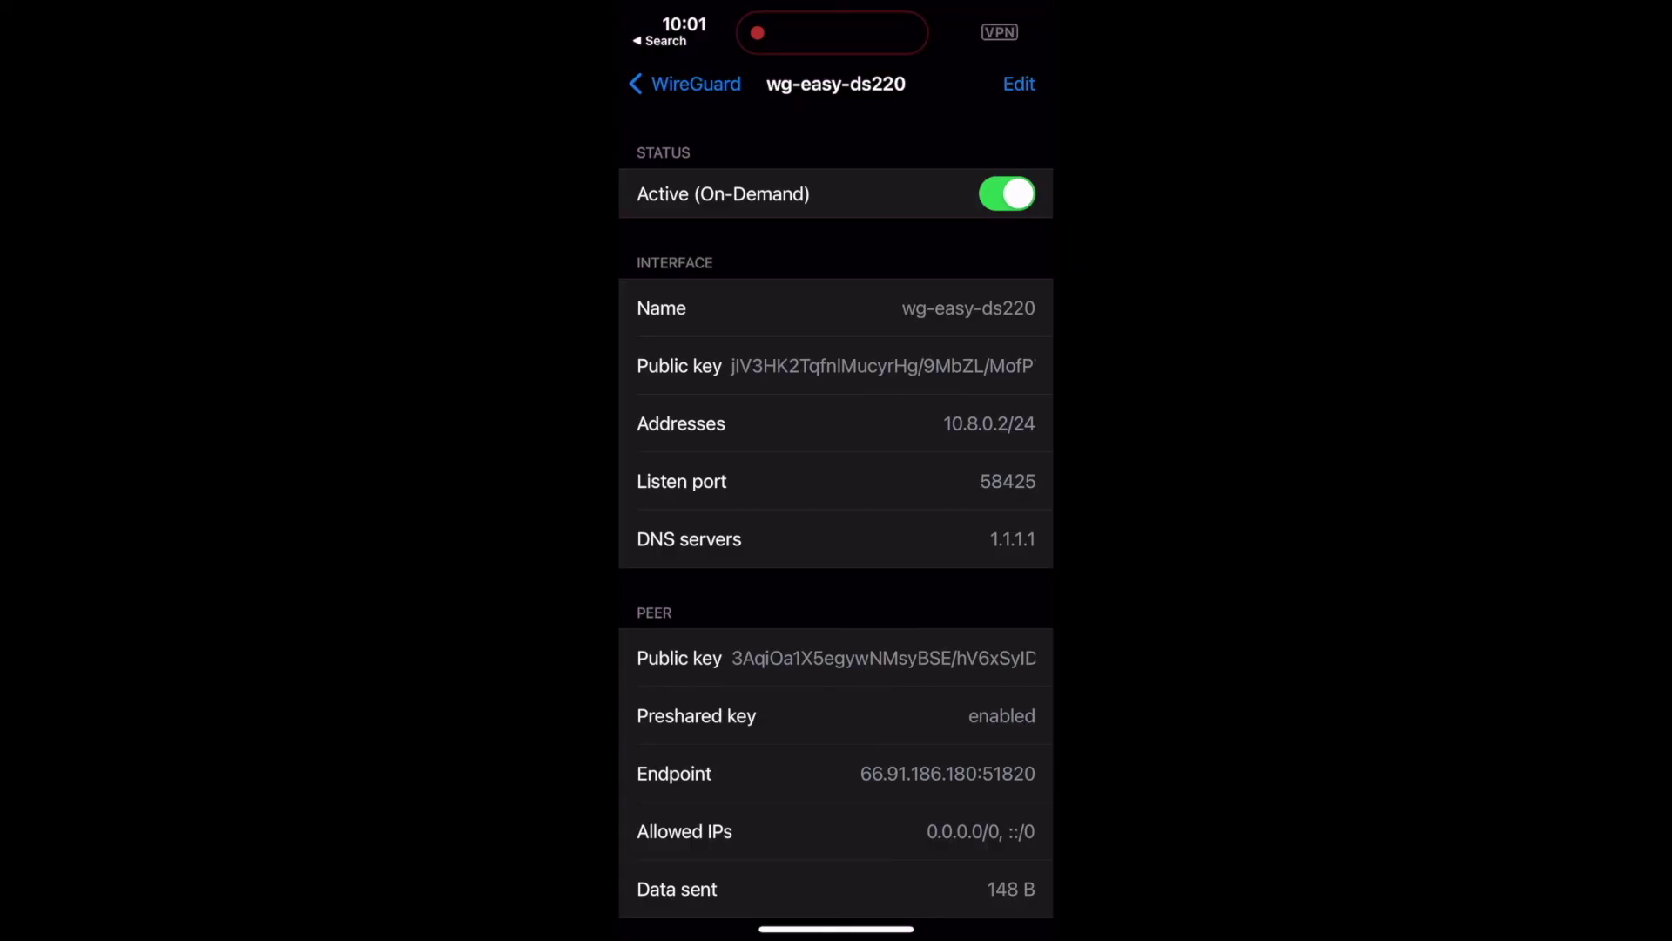
- Re-enable Wi-Fi from Control Center and return to the wg-easy-ds220 tunnel details
{"action": "left_click_drag", "start_coordinate": [1001, 13], "coordinate": [1002, 435]}
{"action": "left_click", "coordinate": [700, 270]}
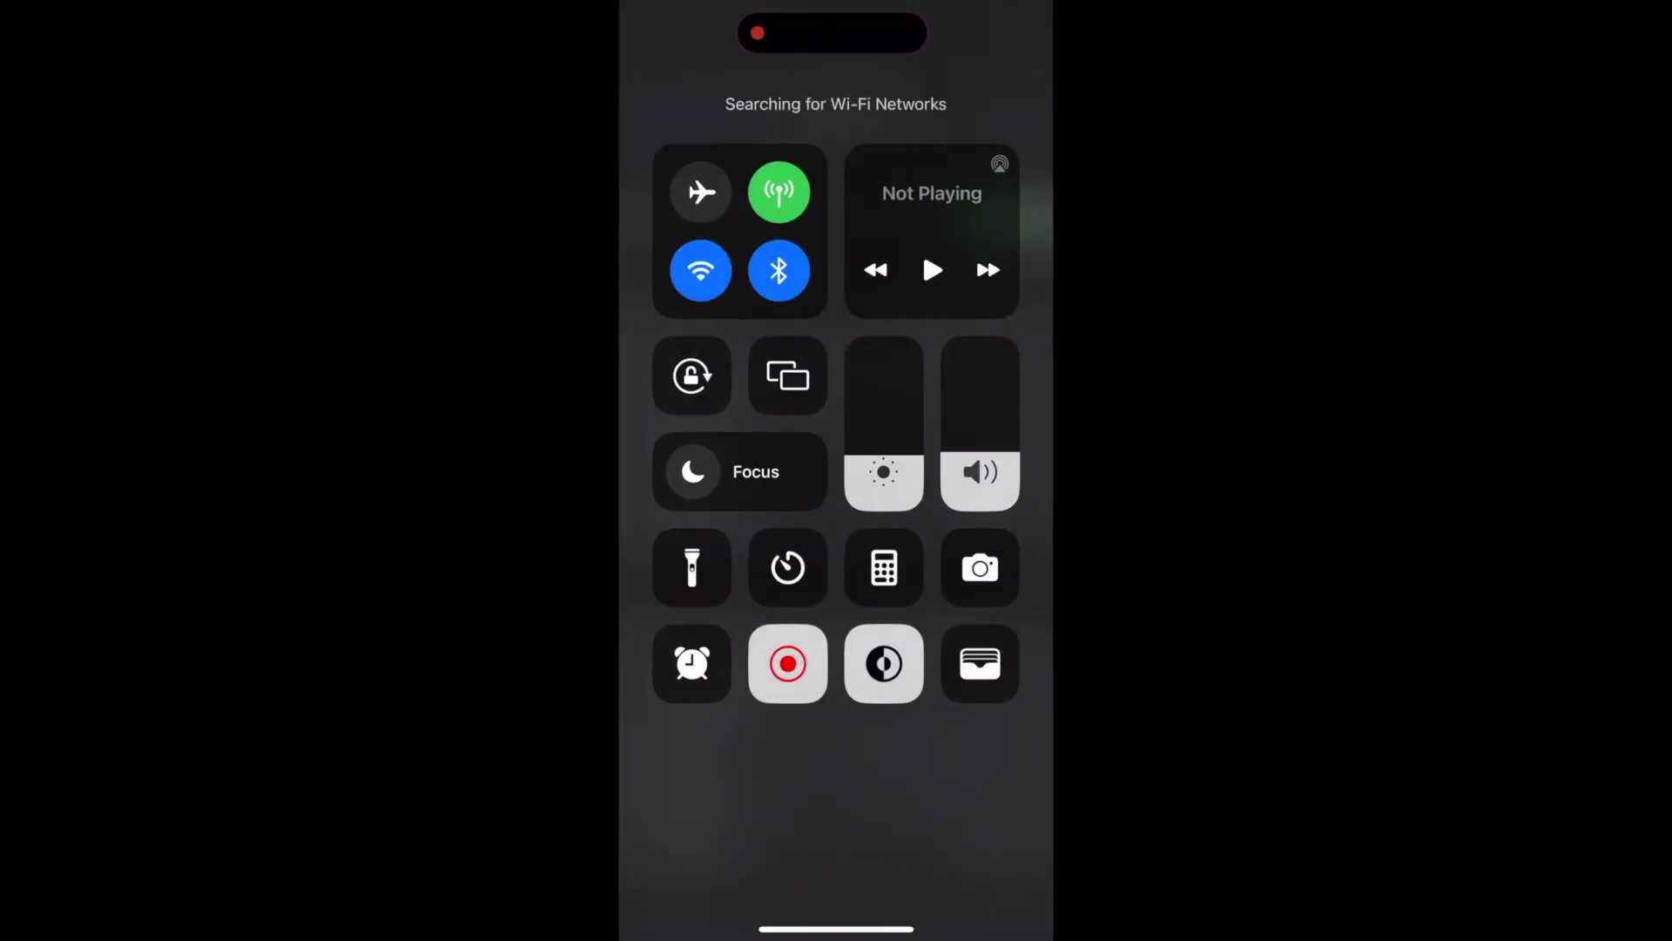
{"action": "left_click_drag", "start_coordinate": [836, 924], "coordinate": [836, 523]}
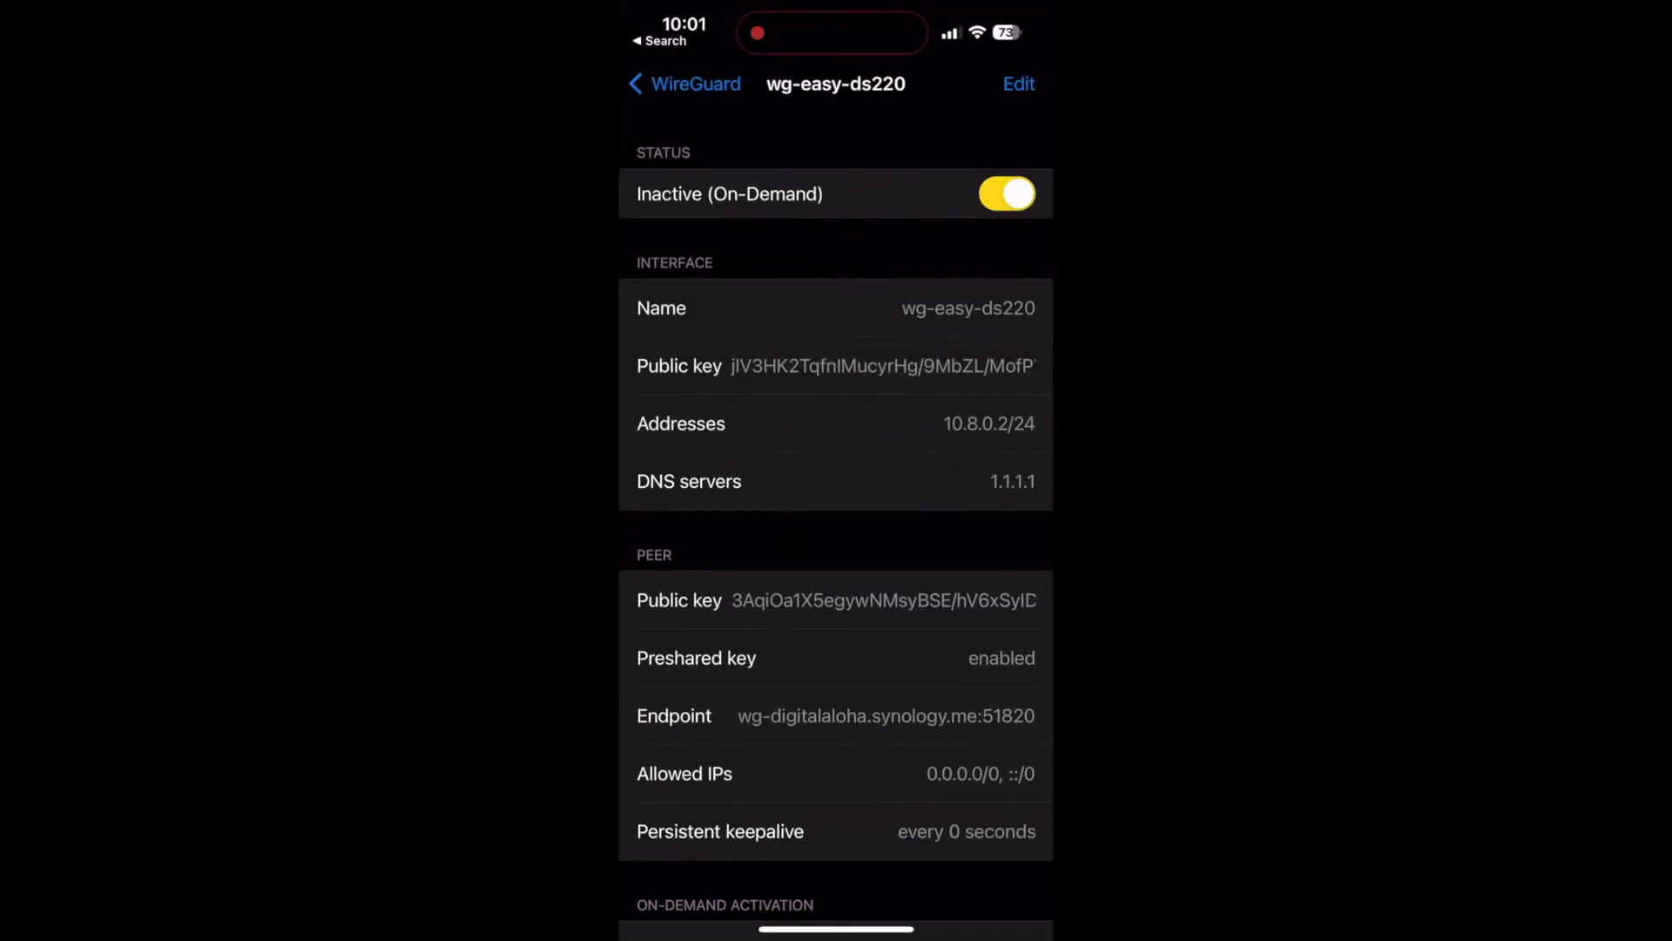